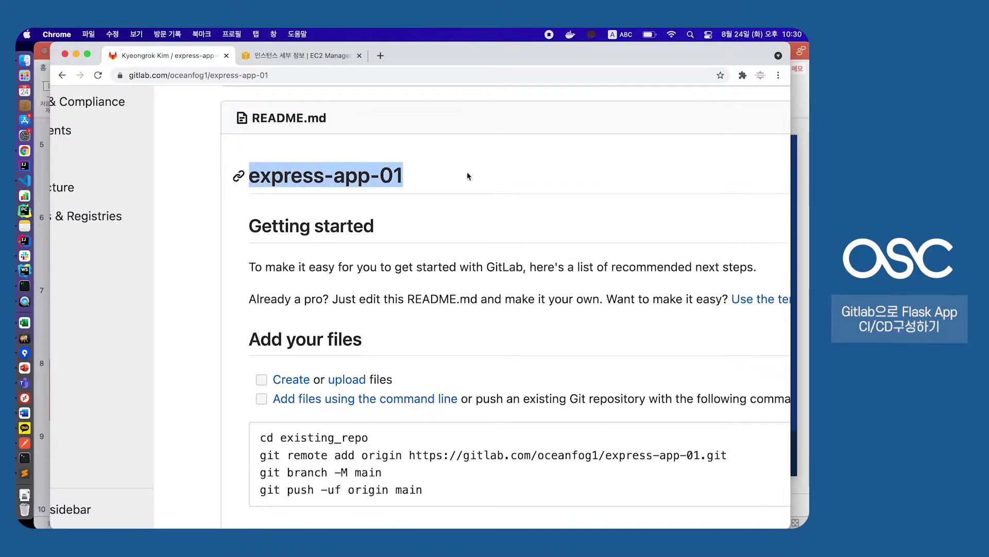
Run the express_01 app's bin/www configuration so the server listens on port 3000
scroll(466, 174, up, 3)
click(24, 270)
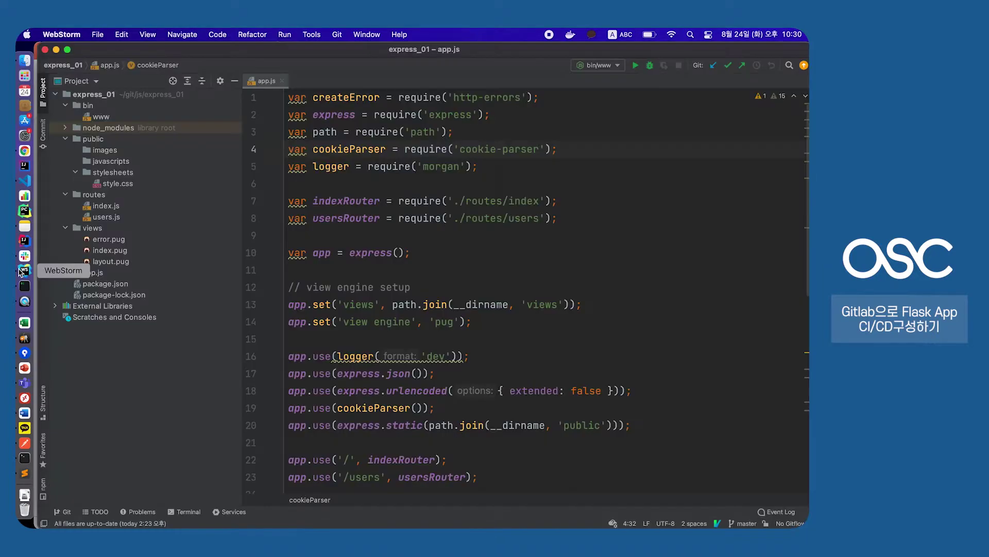
click(389, 218)
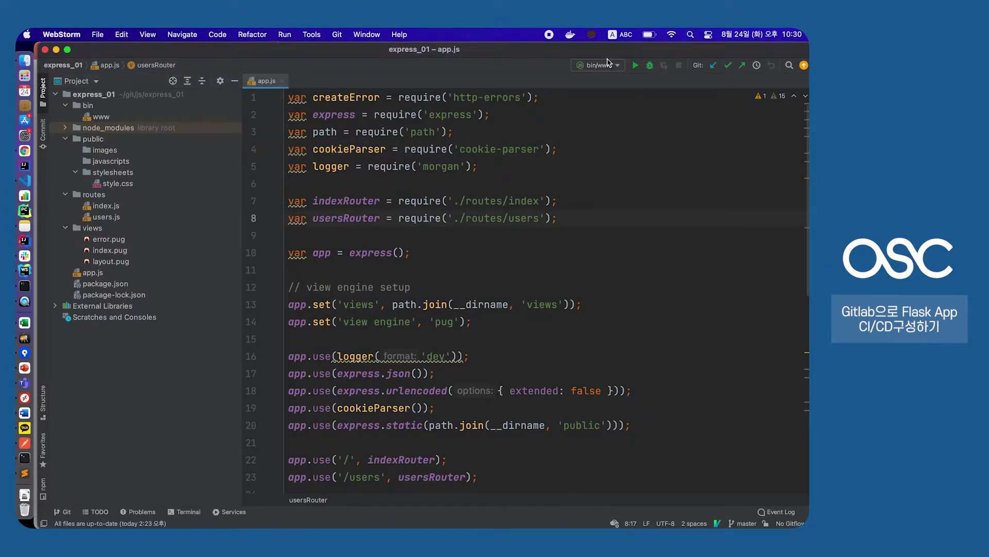
click(637, 66)
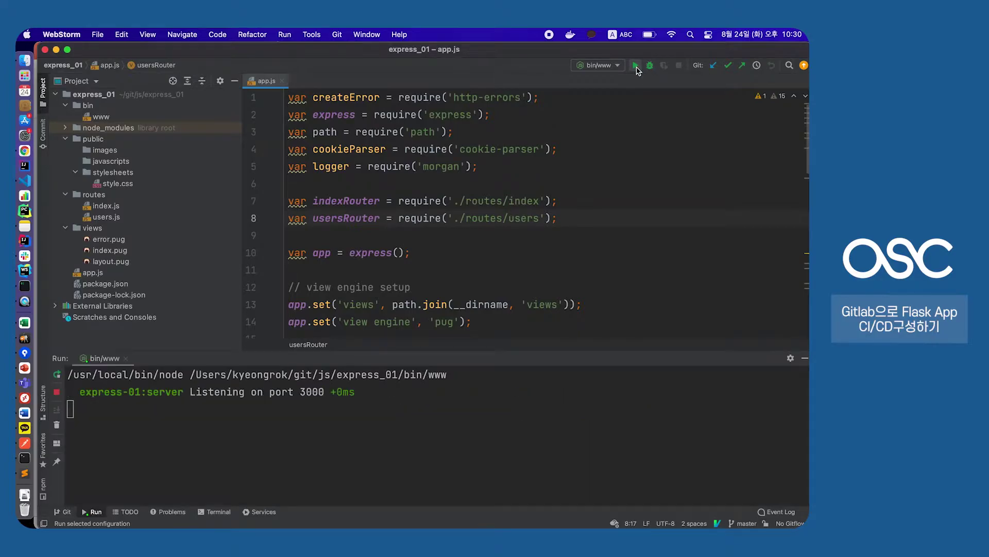
click(312, 391)
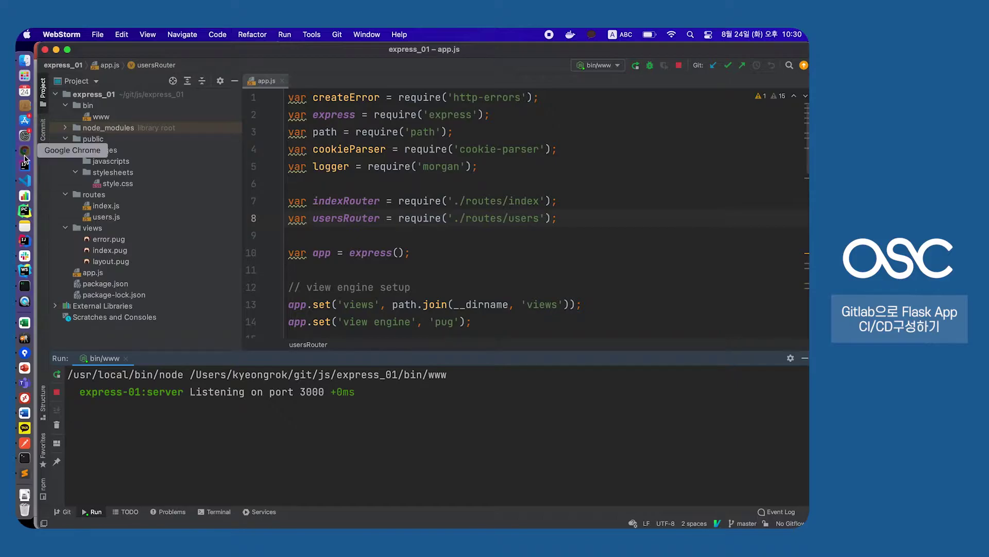
click(24, 151)
Load localhost:3000 in a new Chrome tab to show the Welcome to Express page
click(381, 56)
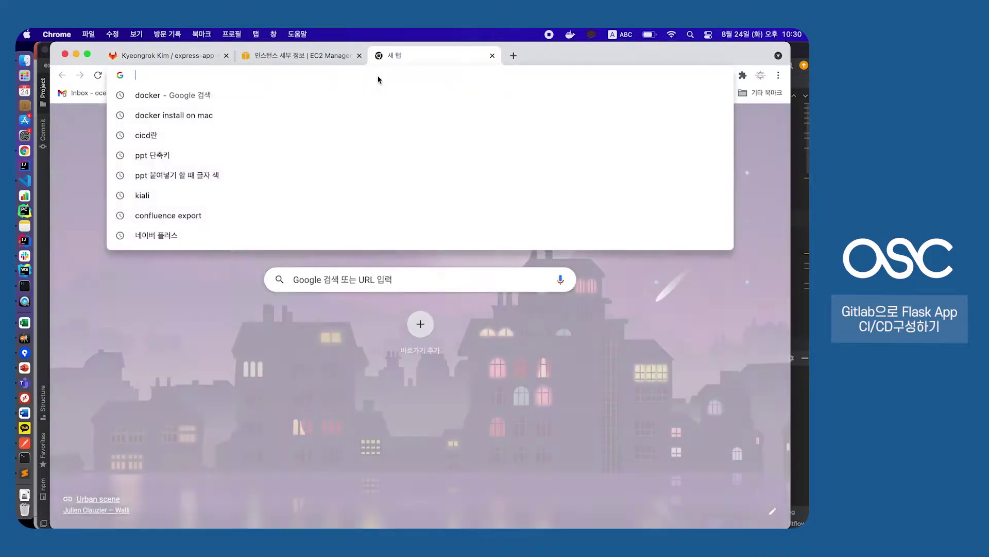
text(localhost:8080)
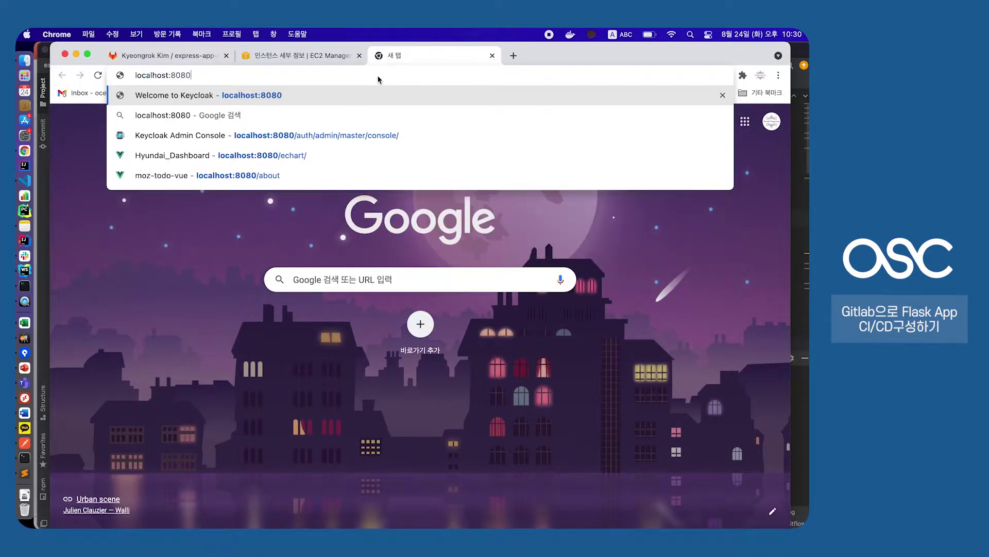
key(BackSpace)
key(BackSpace)
key(BackSpace)
key(BackSpace)
text(3000)
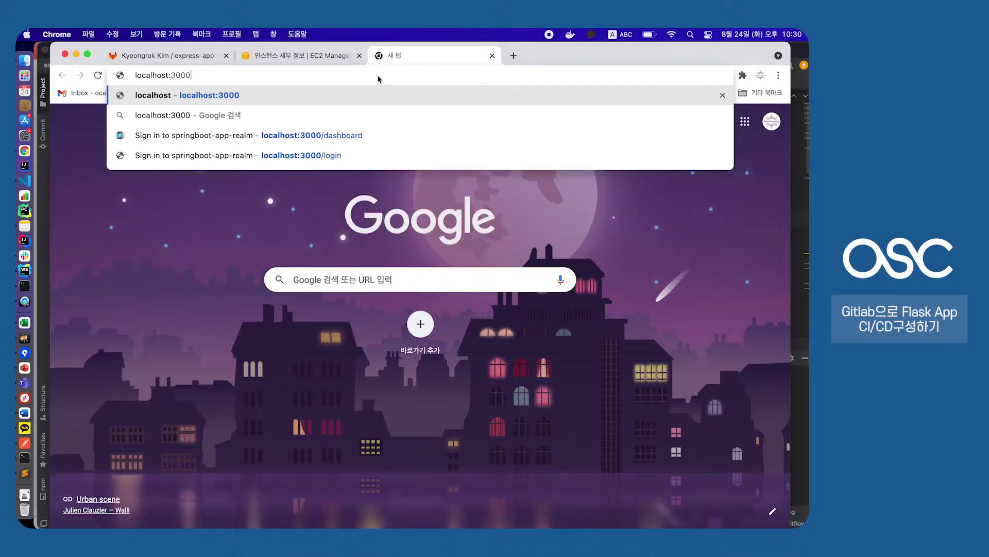
key(Return)
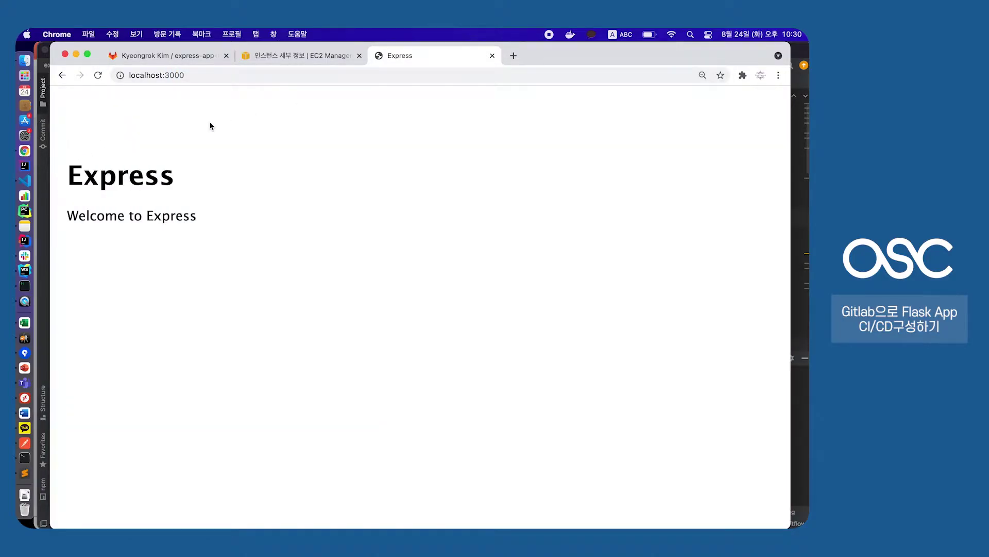
key(super+bracketleft)
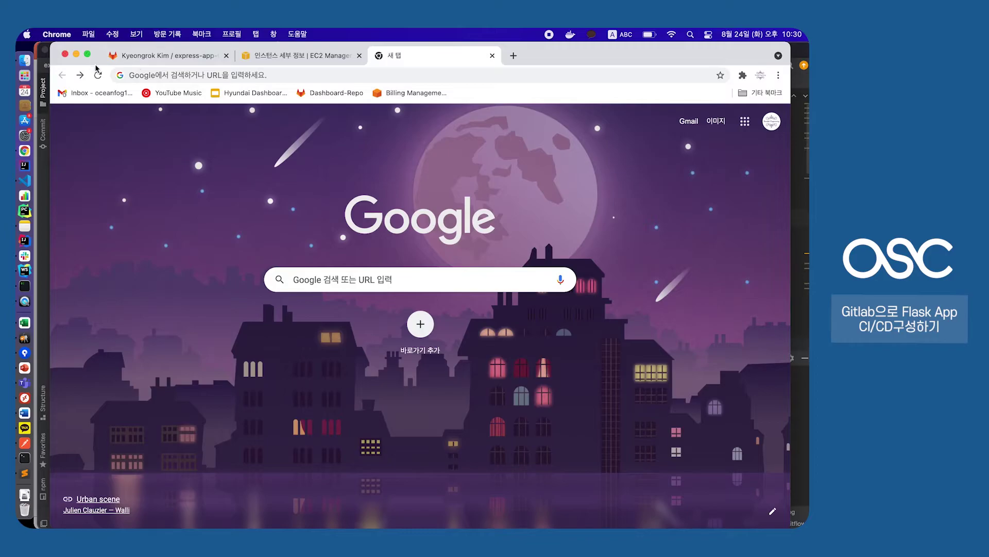
click(79, 75)
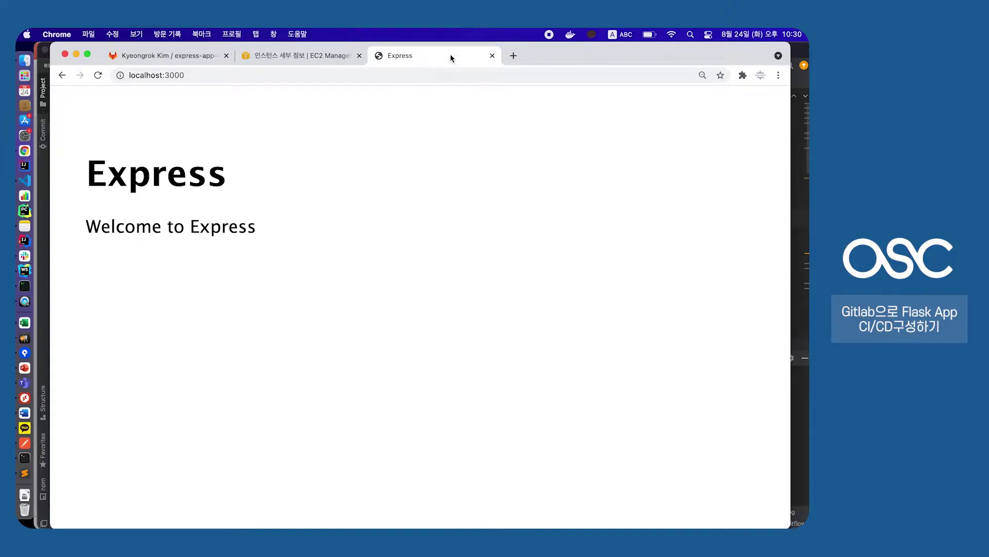
Close the local Express tab and return to the express-app-01 project page at default zoom
click(492, 56)
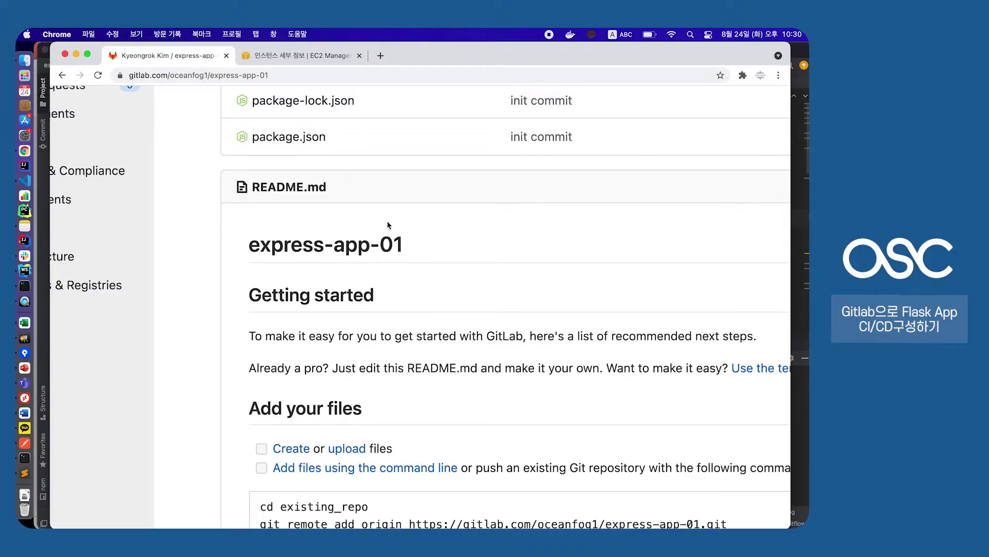
key(super+0)
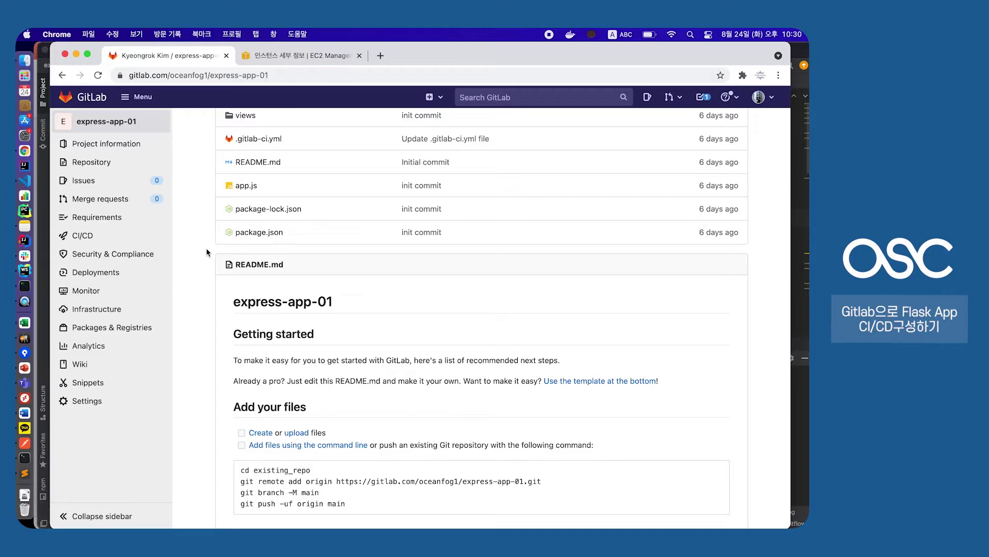
scroll(206, 227, up, 7)
scroll(206, 202, down, 3)
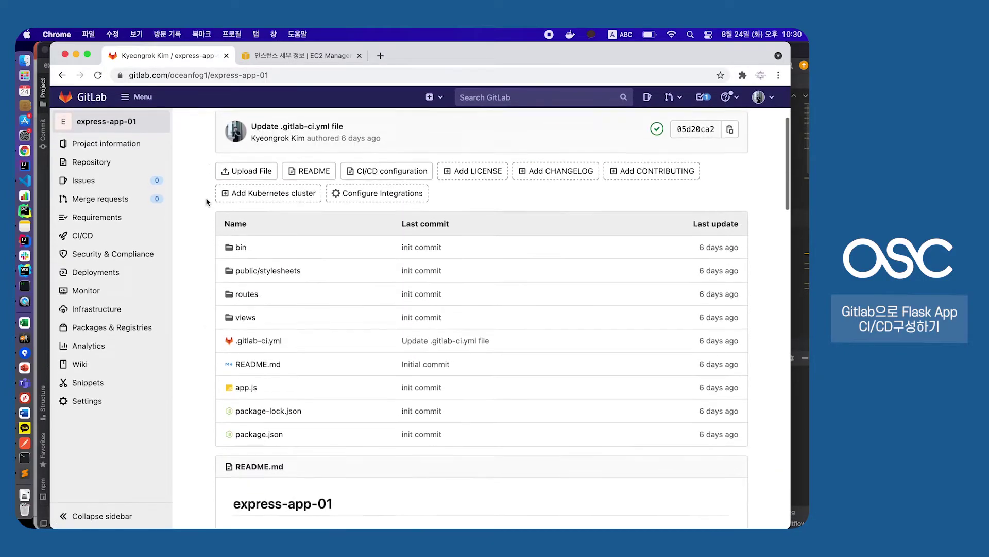
scroll(207, 201, down, 5)
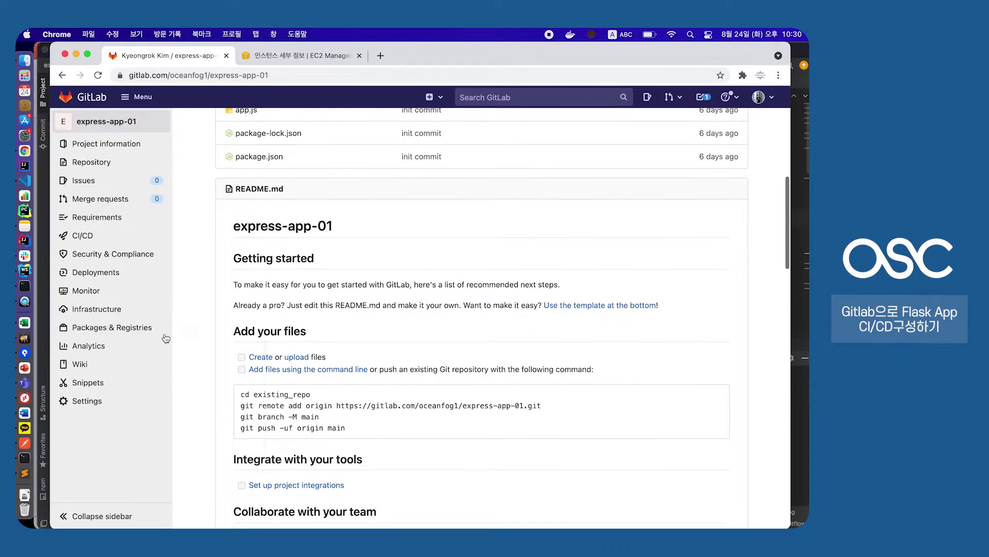
Open the project's General settings and scroll through the naming and visibility sections
click(111, 401)
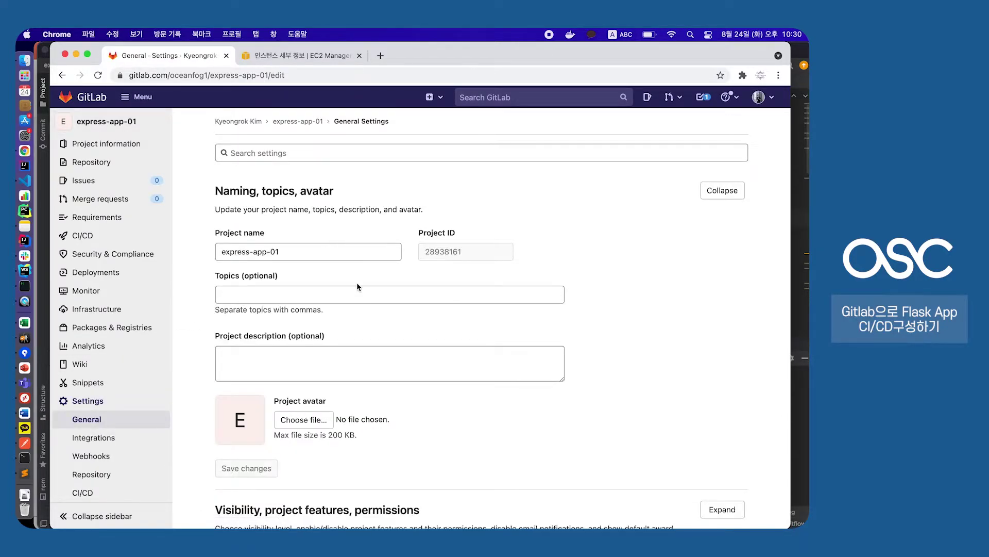
scroll(359, 287, down, 5)
scroll(357, 287, down, 5)
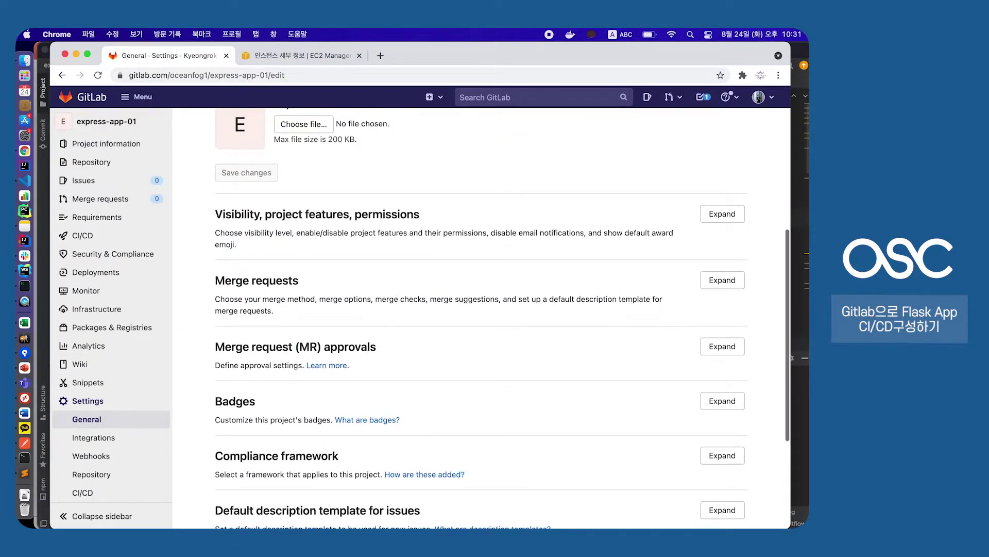
scroll(396, 293, up, 3)
scroll(397, 297, down, 2)
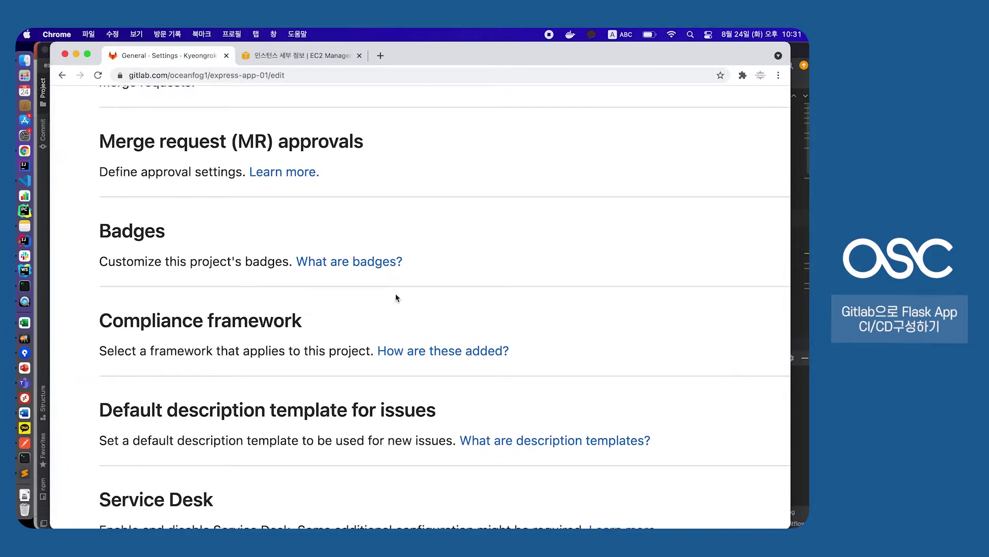
scroll(396, 297, down, 3)
scroll(396, 294, up, 10)
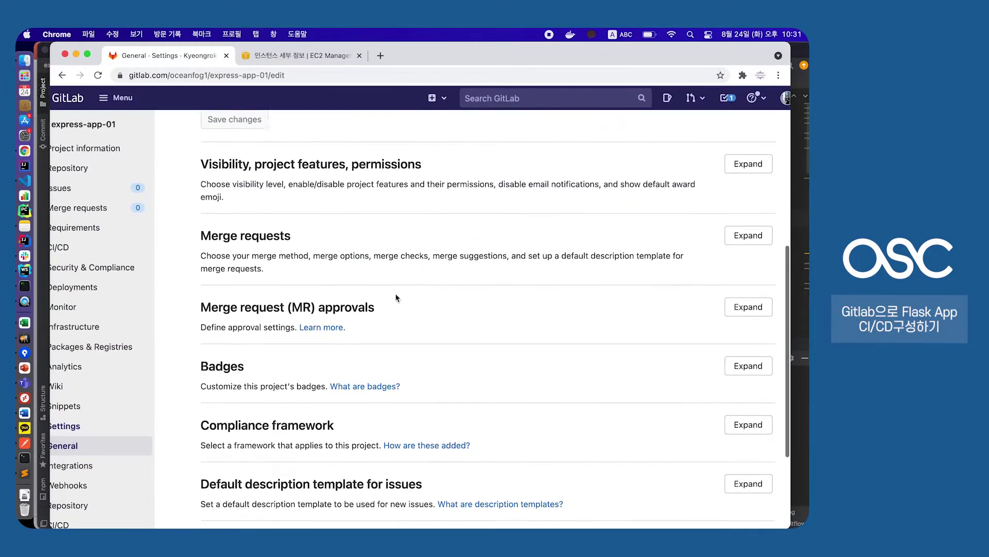
scroll(395, 294, down, 3)
scroll(396, 294, down, 4)
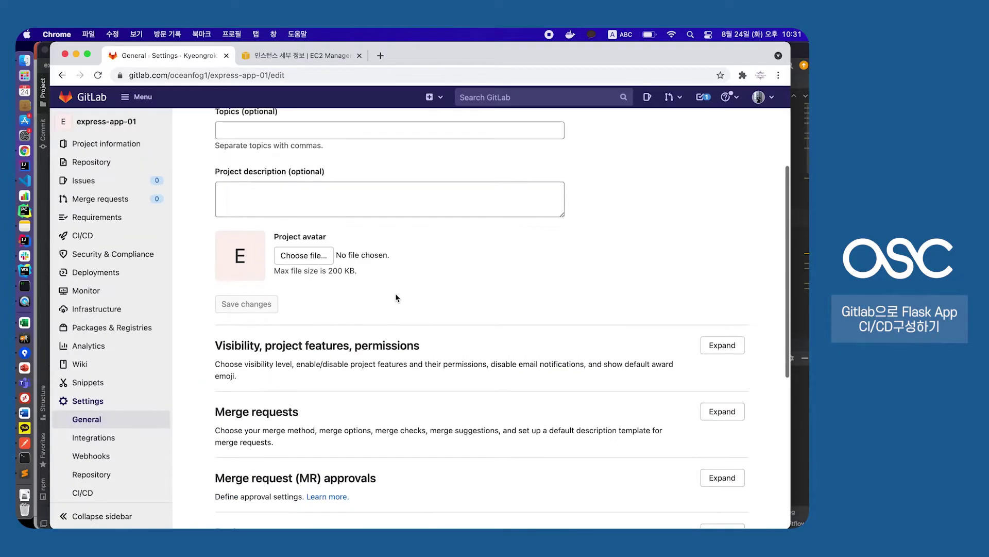
scroll(134, 407, down, 3)
scroll(132, 414, up, 3)
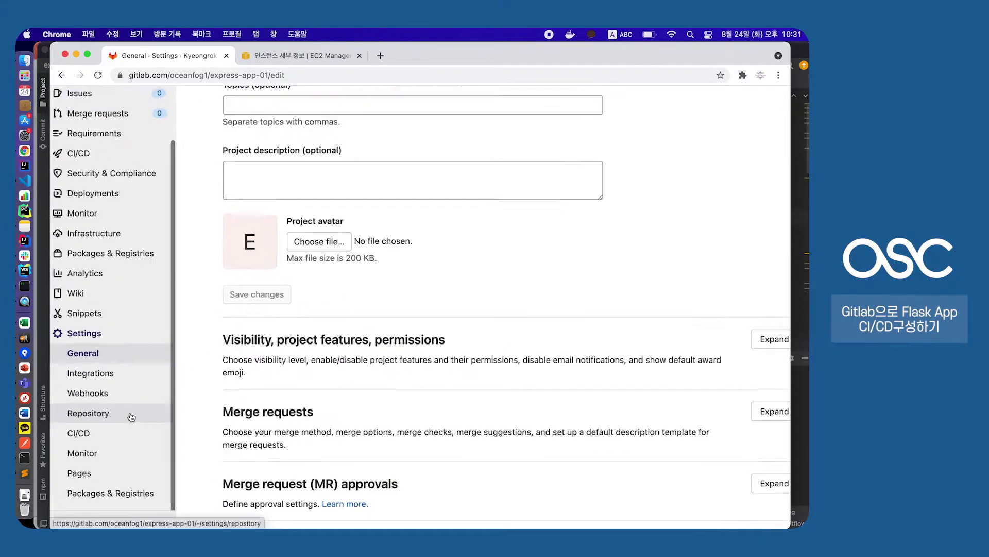
scroll(129, 415, left, 5)
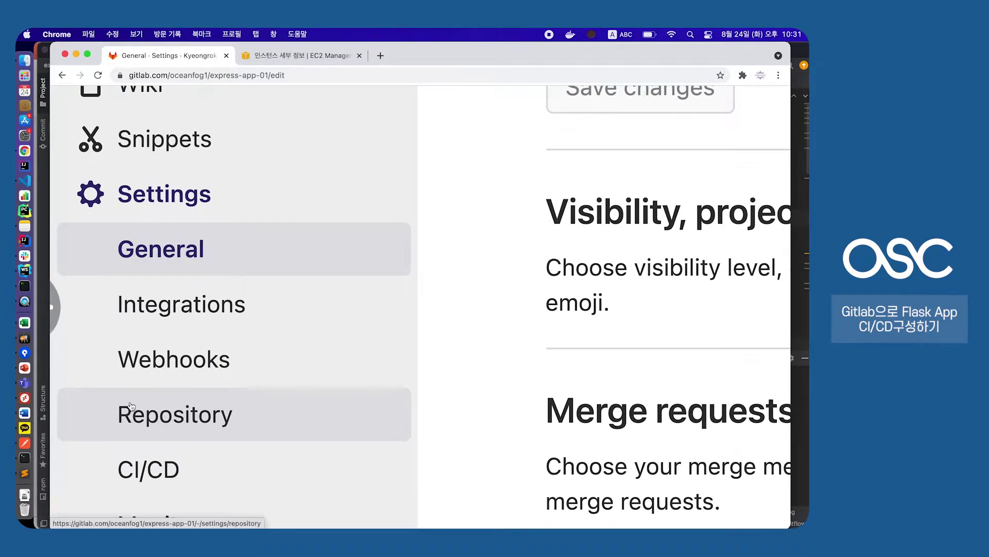
Open the project's CI/CD settings and expand the Runners section
click(170, 474)
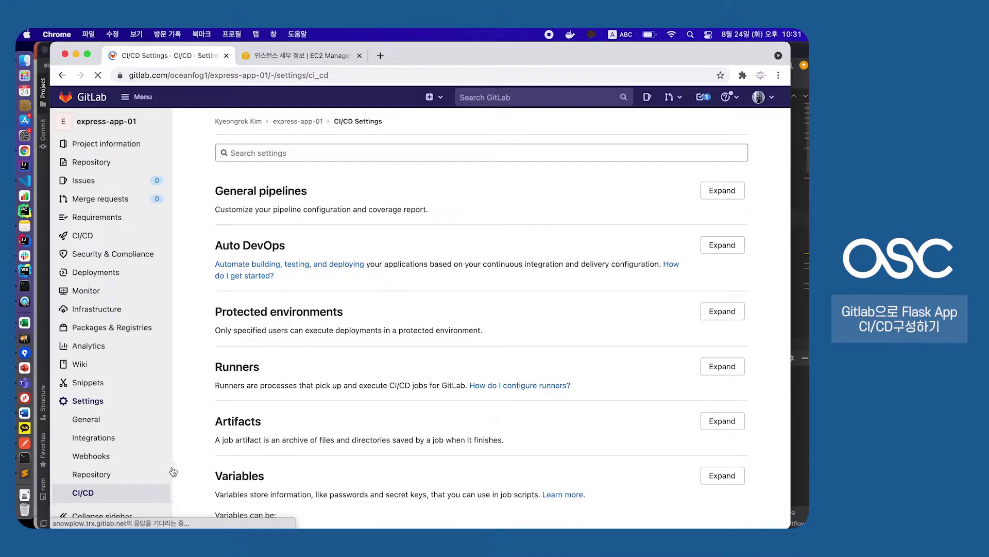
scroll(411, 298, down, 3)
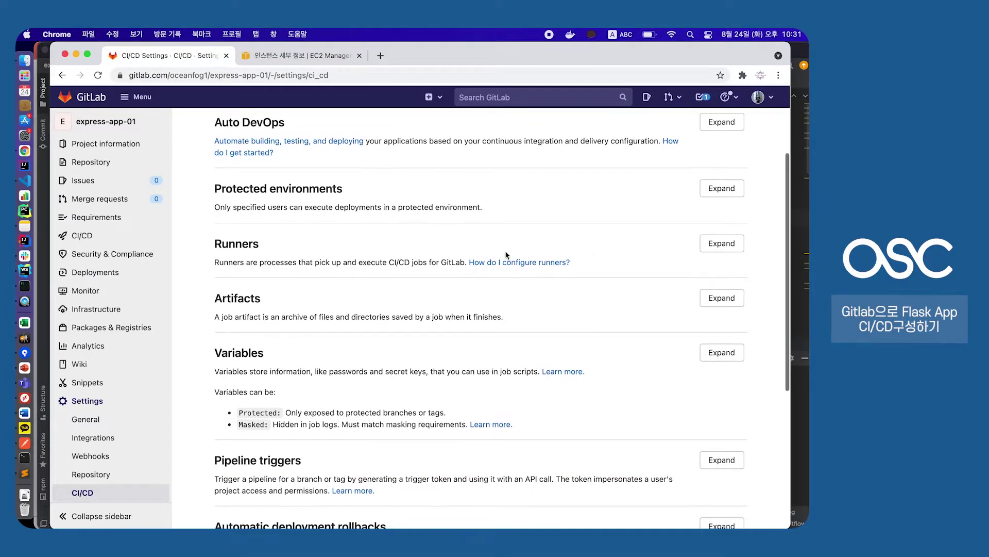
scroll(506, 254, up, 5)
scroll(506, 255, down, 5)
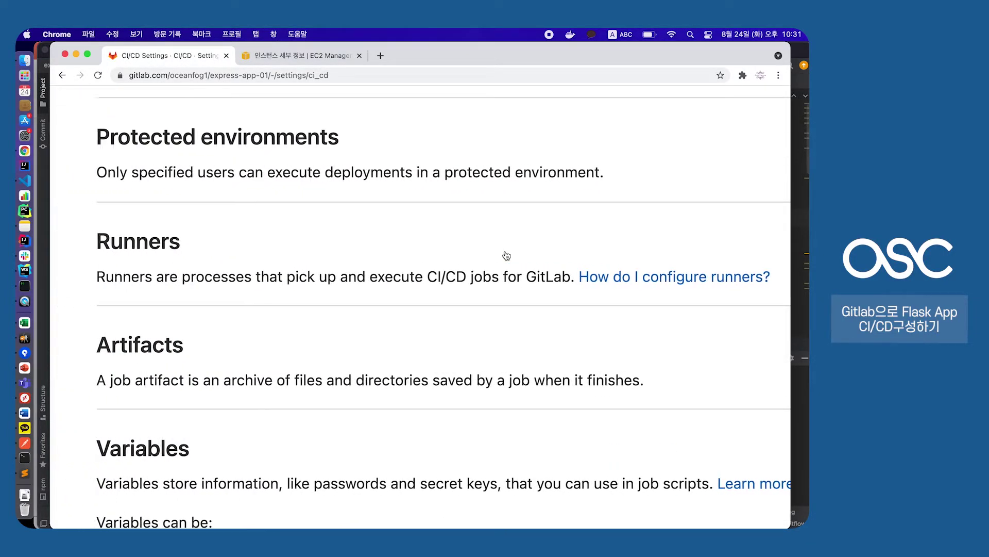
scroll(506, 255, up, 5)
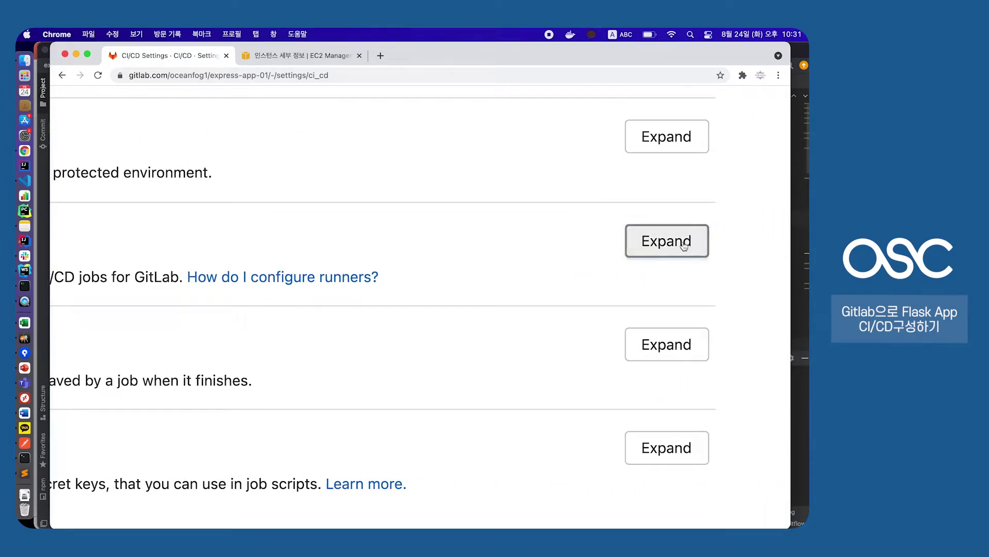
click(680, 239)
scroll(384, 304, down, 5)
scroll(391, 289, down, 5)
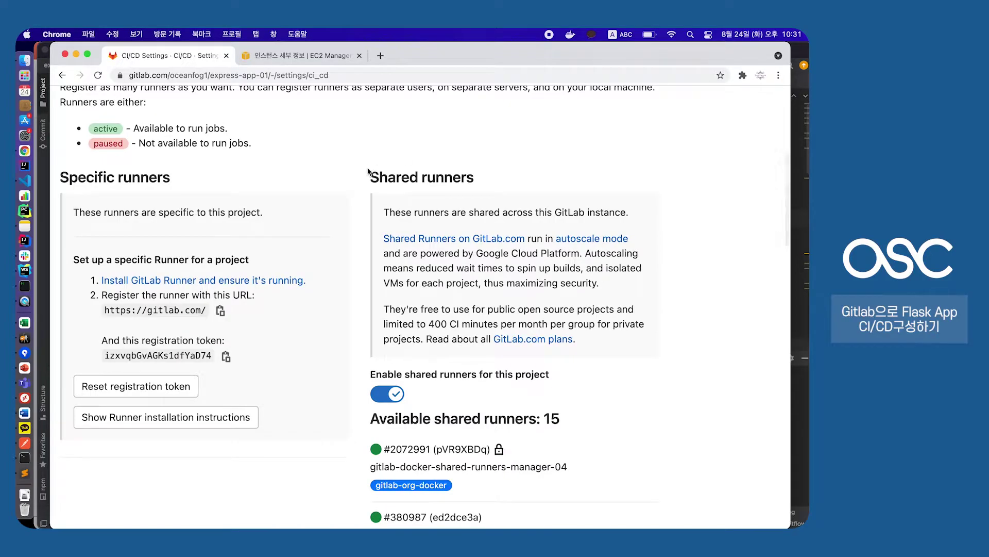
drag(369, 176, 481, 175)
click(482, 176)
scroll(484, 176, down, 3)
scroll(483, 175, up, 3)
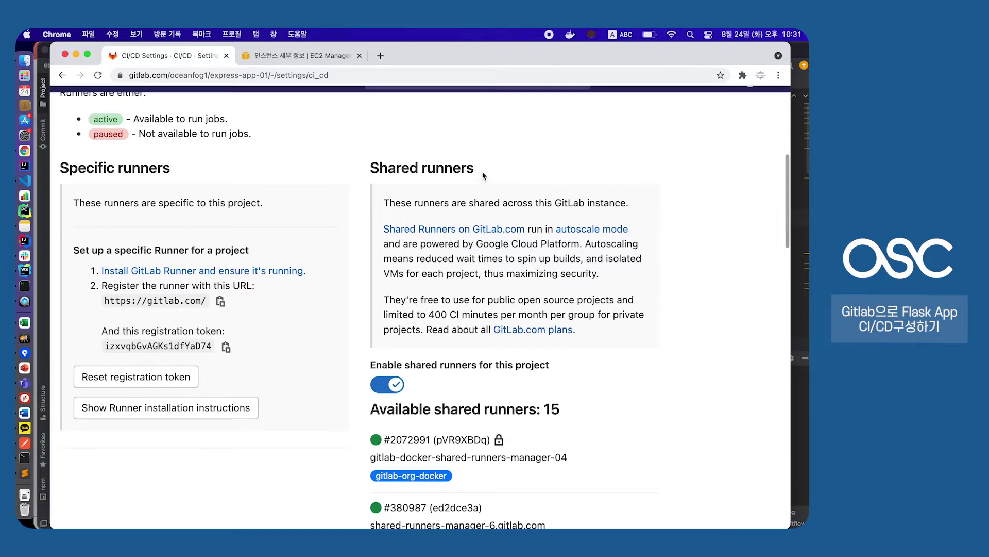
Review the specific runner registration URL and token, then view the EC2 instance summary
drag(263, 351, 275, 383)
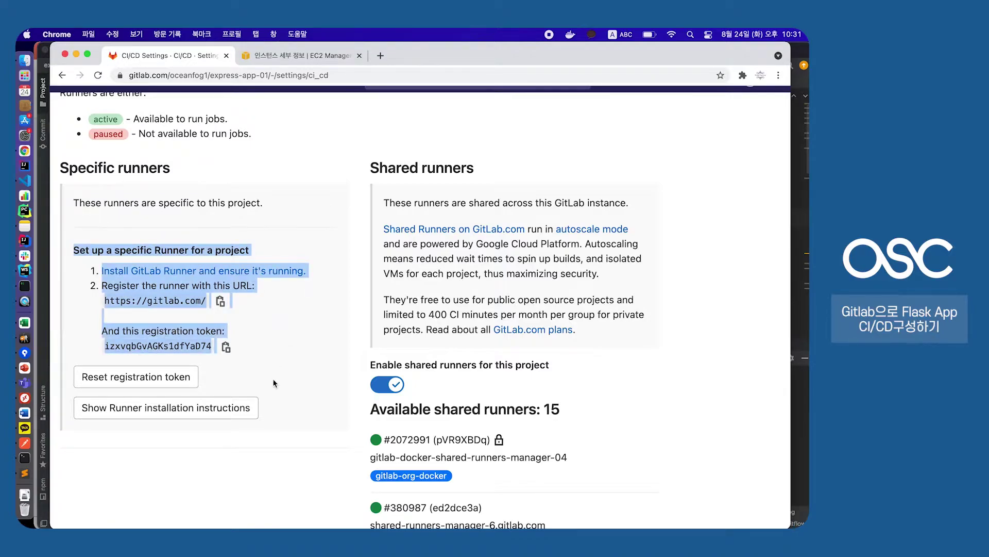
click(297, 413)
drag(100, 346, 214, 338)
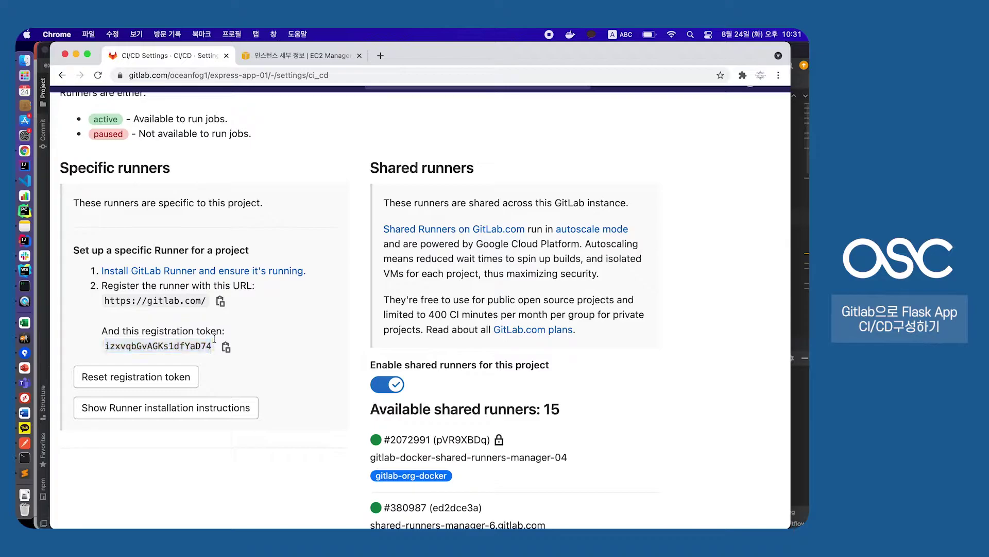
drag(103, 301, 209, 304)
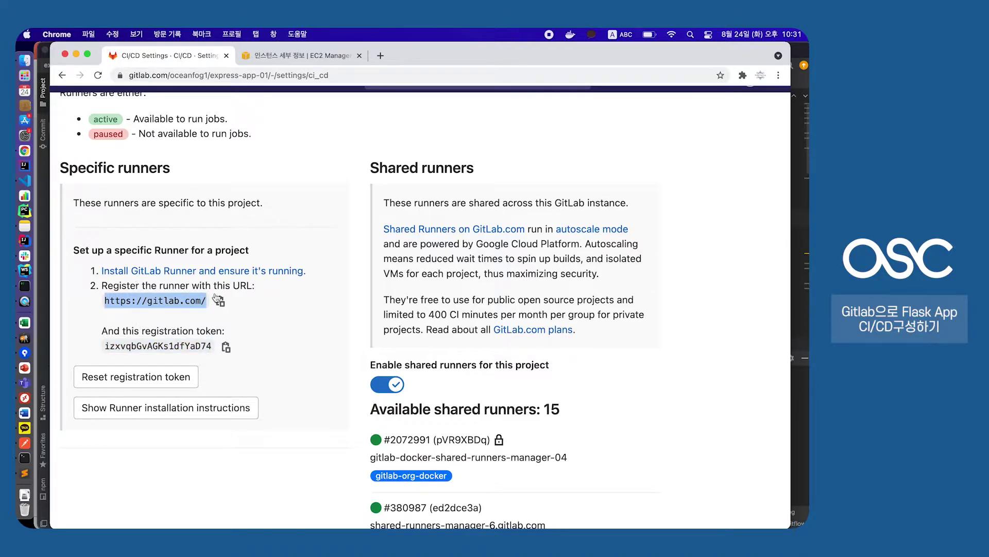
click(165, 312)
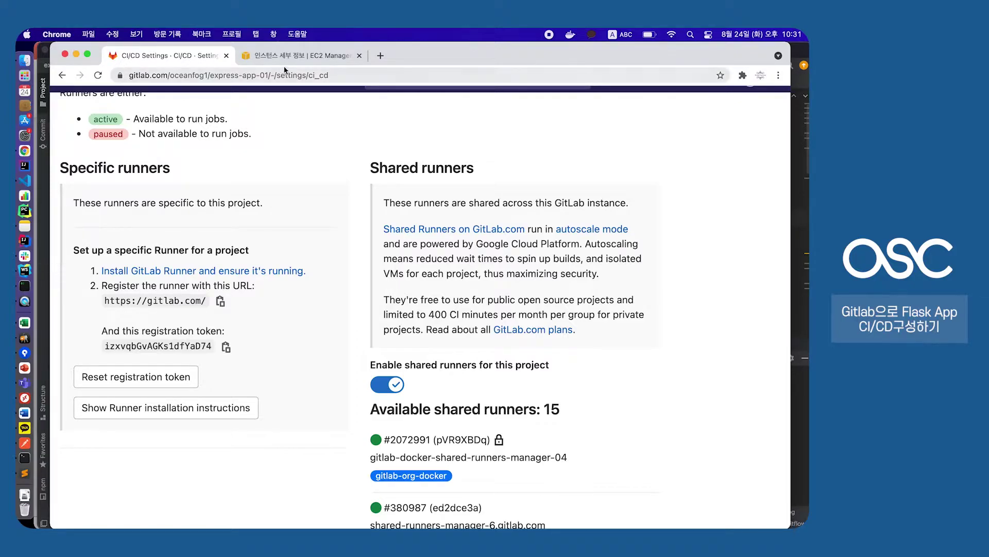
click(298, 55)
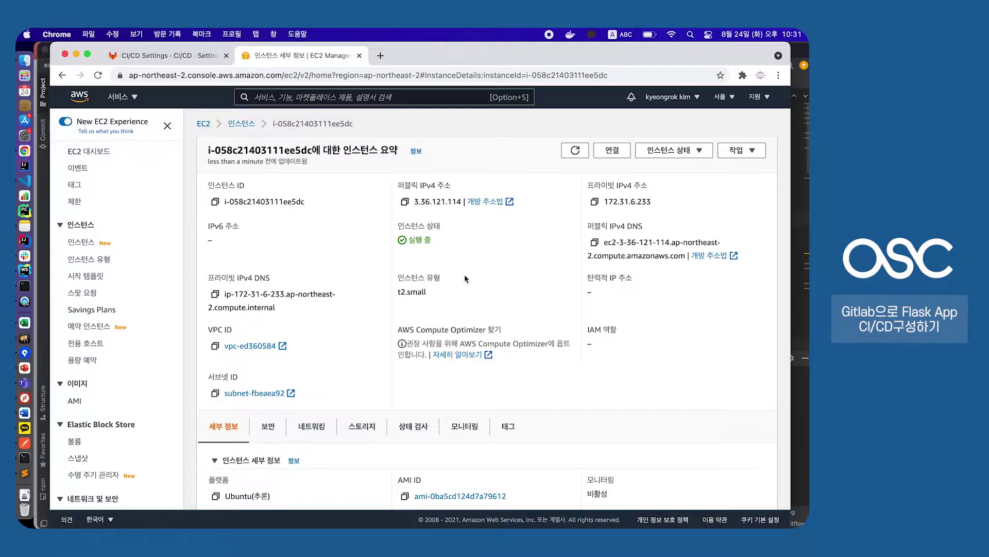
click(24, 288)
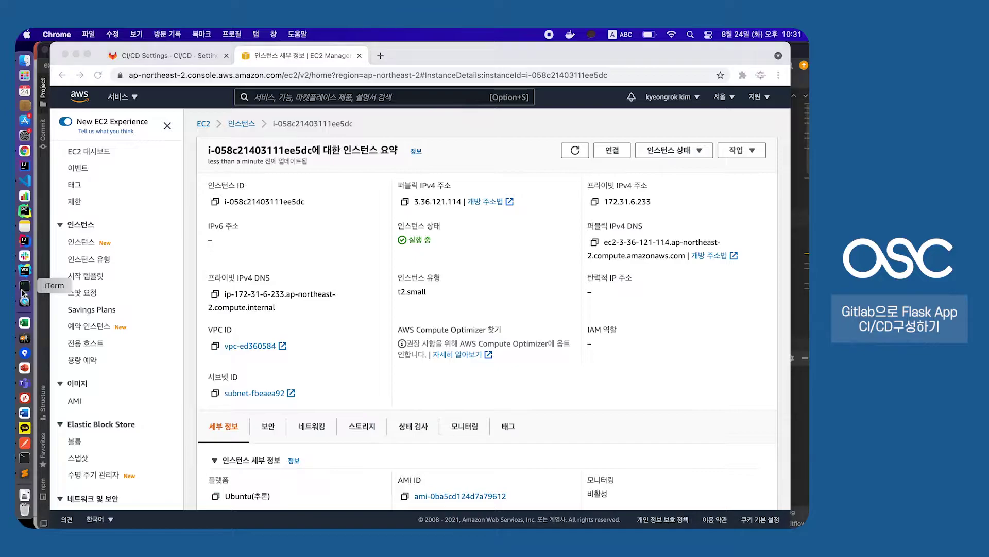
SSH into the EC2 instance with the gitlab-exercise.pem key, then log out
text(ssh)
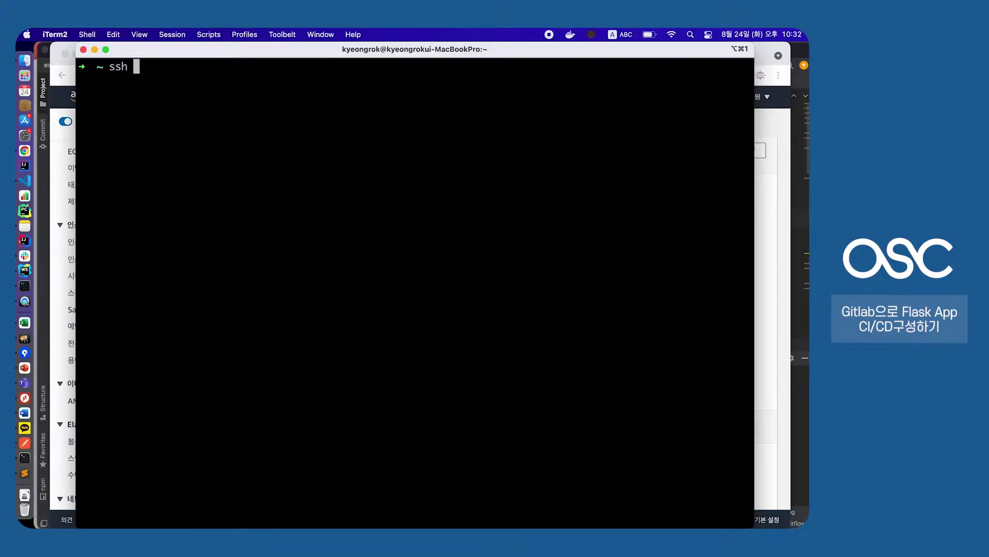
key(super+v)
key(Left)
key(Left)
key(Left)
key(Left)
key(Left)
key(Left)
key(Left)
key(Left)
key(Left)
key(Left)
key(Left)
key(Left)
key(Left)
key(Left)
key(Left)
key(Left)
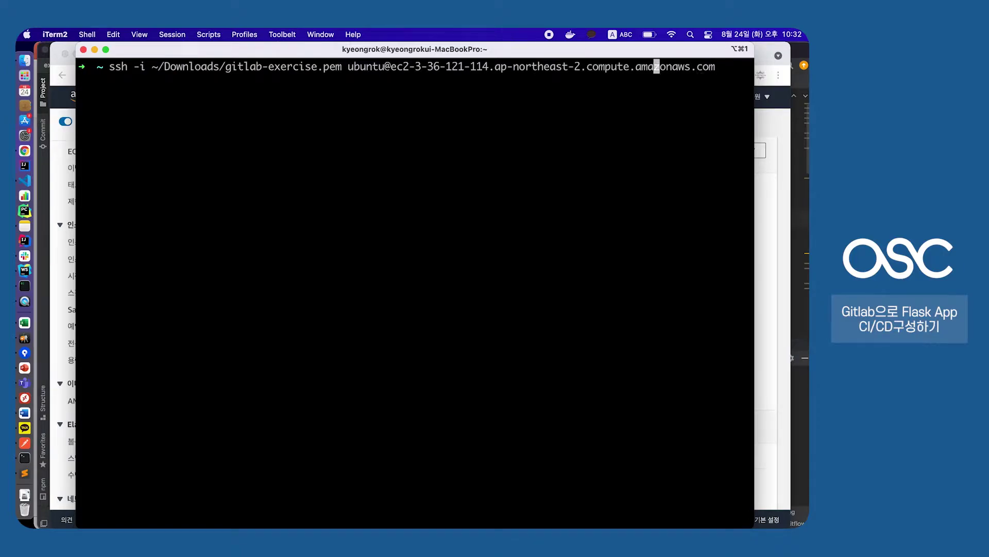
drag(152, 66, 342, 67)
click(236, 74)
click(339, 67)
key(Return)
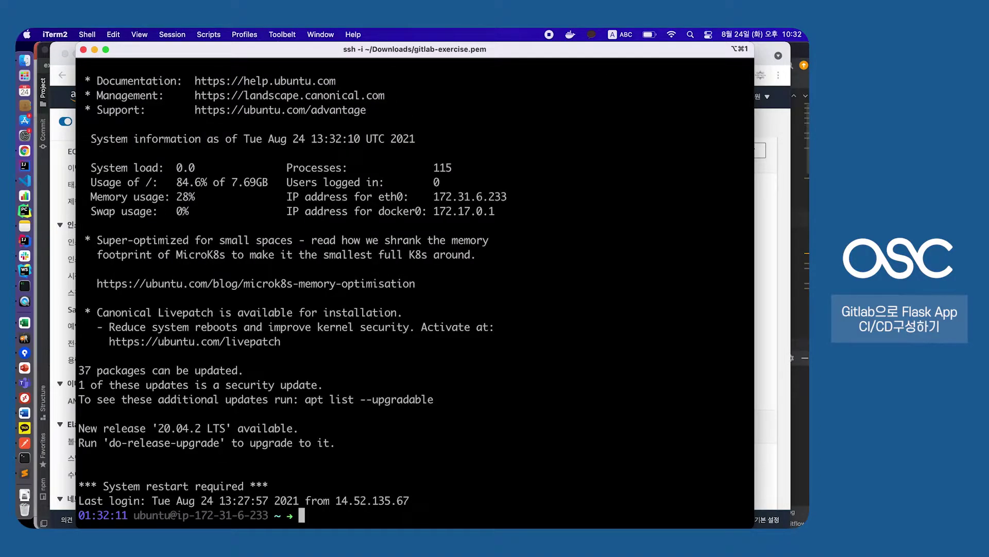
text(exit)
key(Return)
Restrict ~/Downloads/gitlab-exercise.pem with chmod 400 and reconnect to the instance over SSH
text(clear)
key(Return)
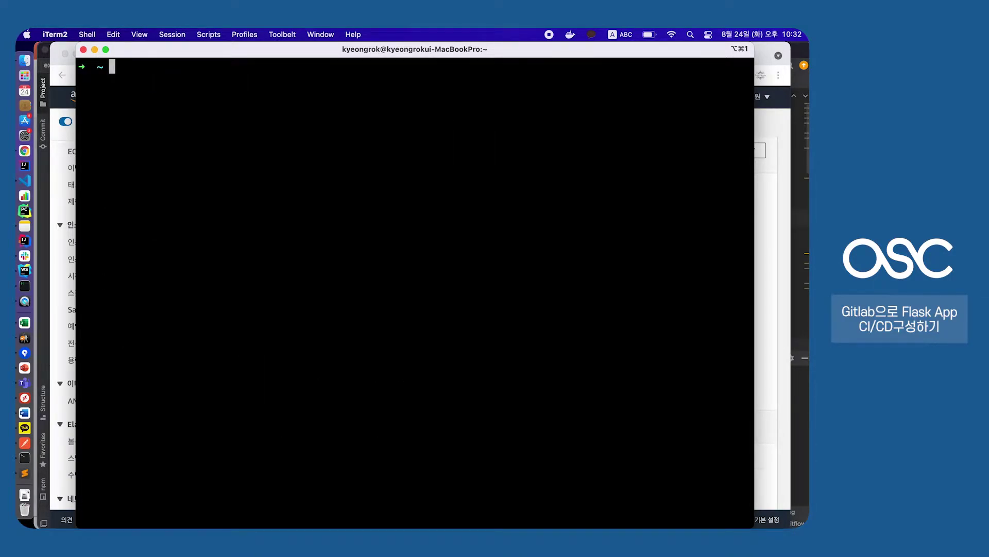
key(Up)
key(Up)
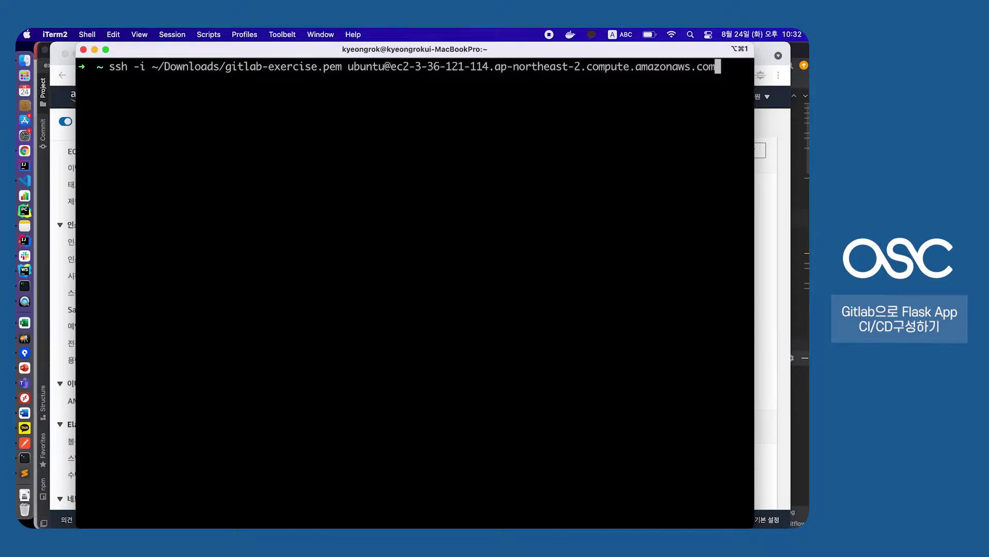
key(Down)
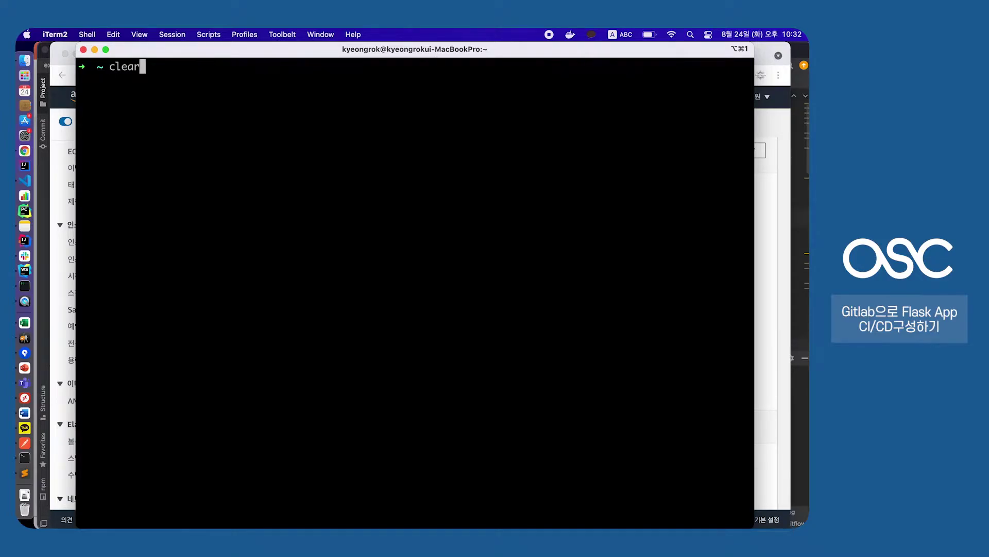
key(BackSpace)
key(BackSpace)
key(BackSpace)
key(BackSpace)
key(BackSpace)
text(chmod 400 )
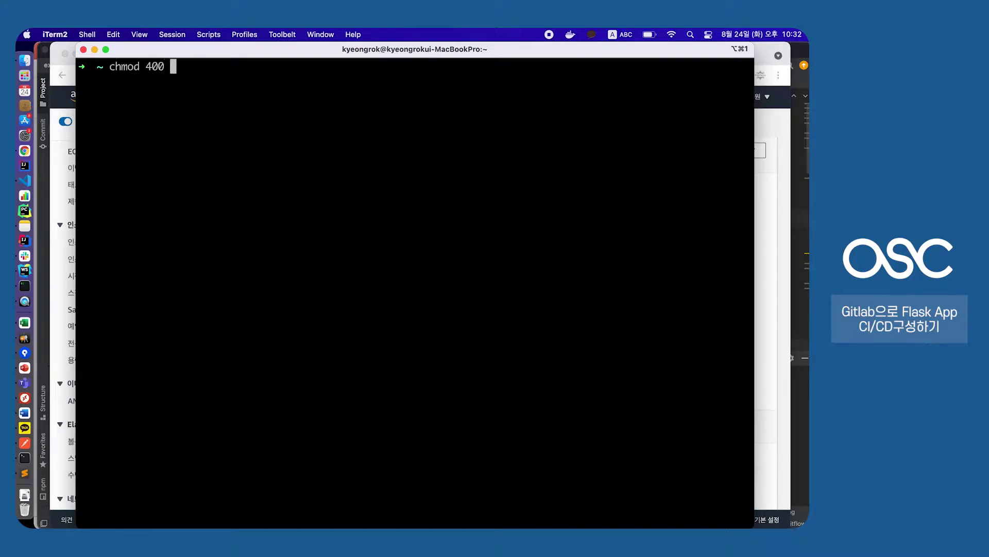
text(~/Downl)
key(Tab)
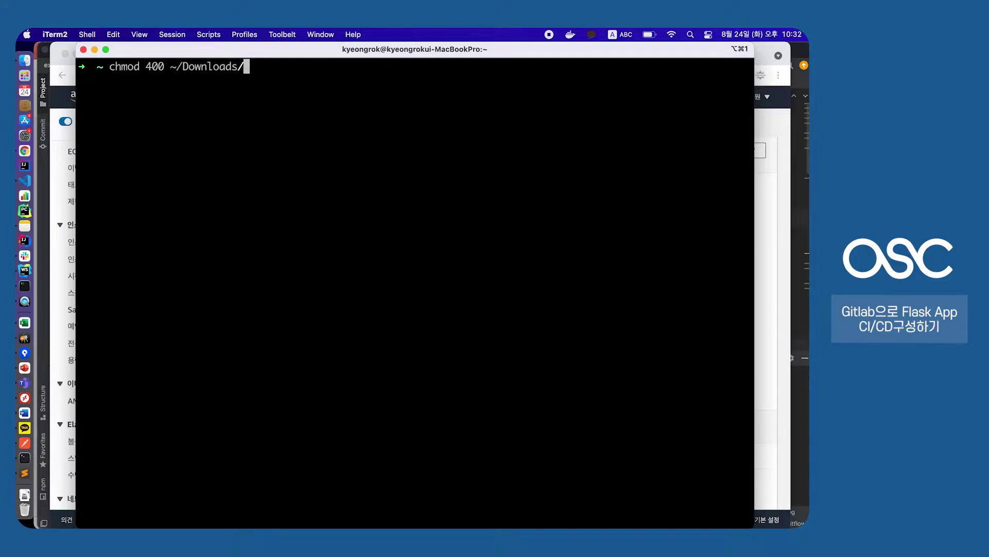
text(git)
key(Tab)
key(BackSpace)
key(BackSpace)
key(BackSpace)
key(BackSpace)
key(BackSpace)
key(BackSpace)
key(BackSpace)
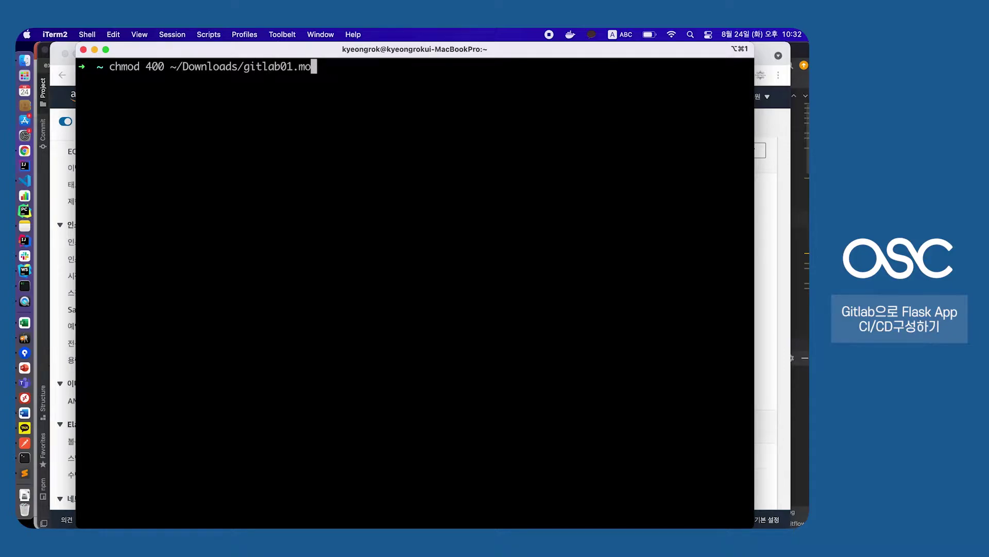
text(-er)
key(BackSpace)
text(x)
key(Tab)
key(Return)
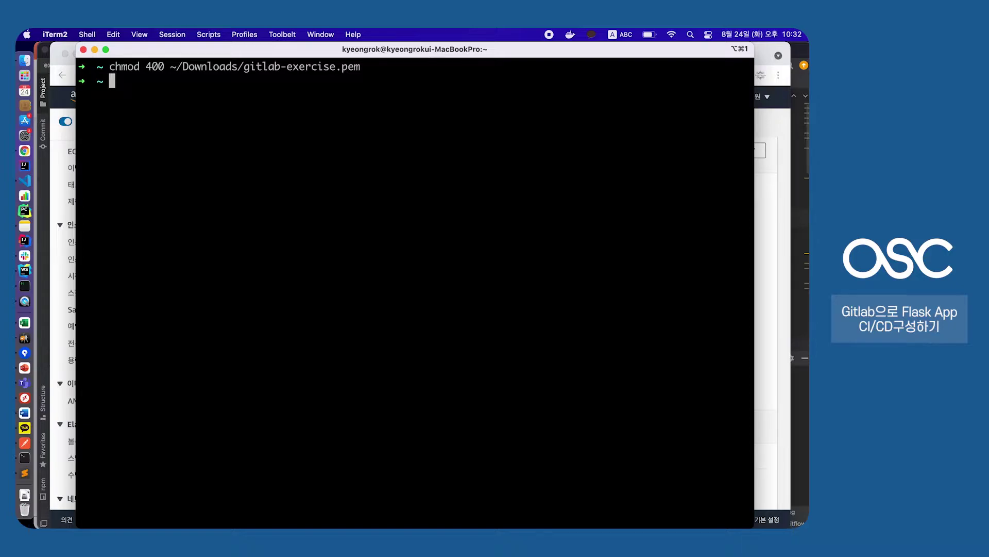
key(Up)
key(Up)
key(Up)
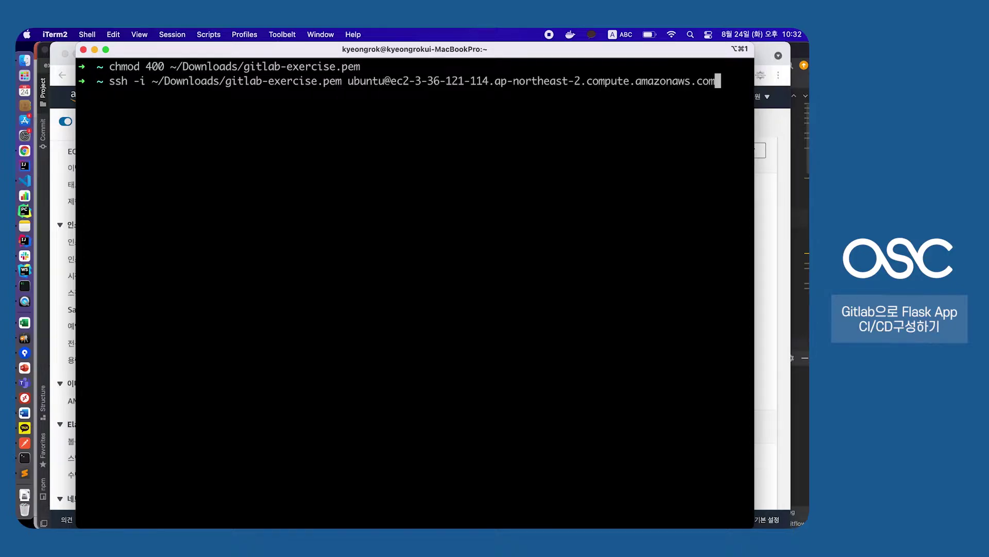
key(Return)
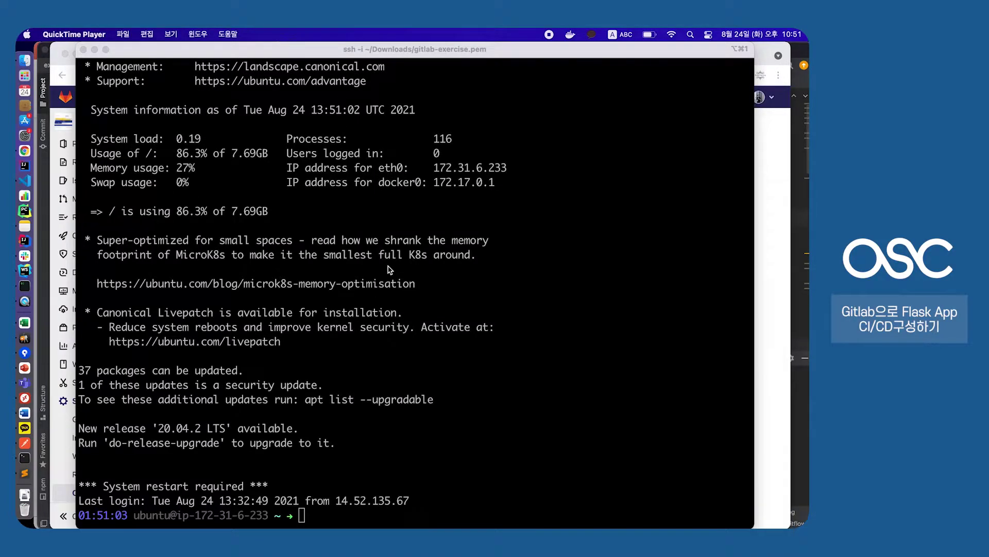
Switch to a root shell with sudo su - and install the gitlab-runner package via apt-get
click(415, 257)
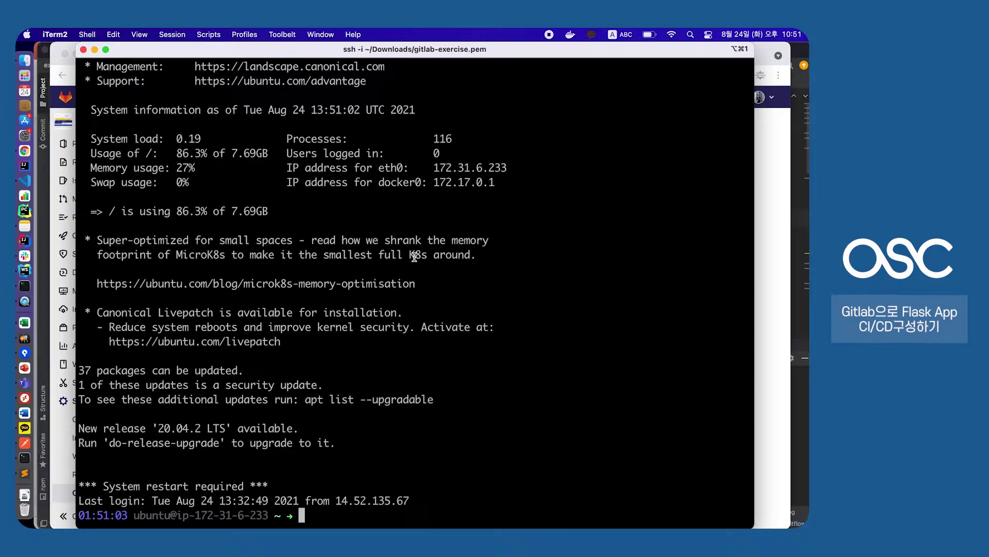
text(sudo su -)
key(Return)
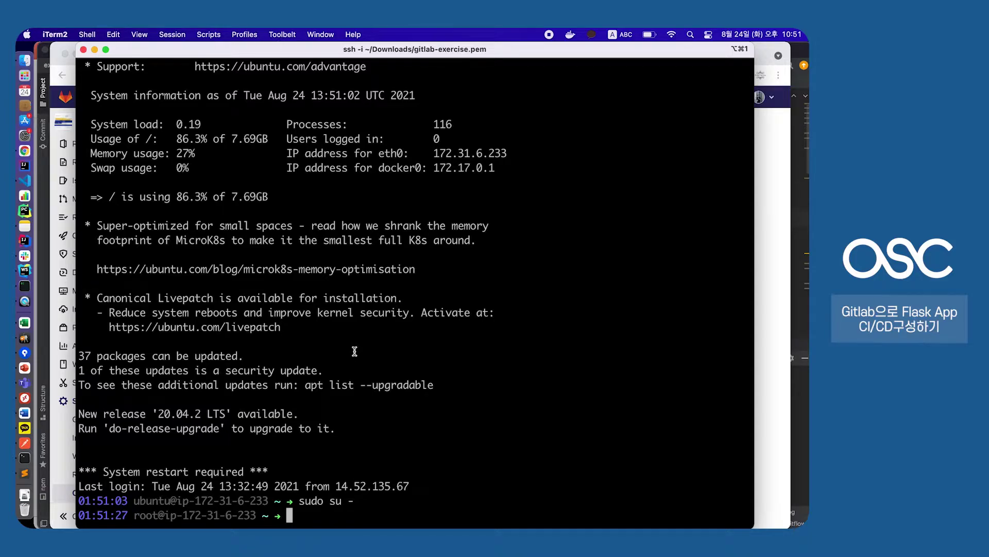
text(apg)
text(-get install)
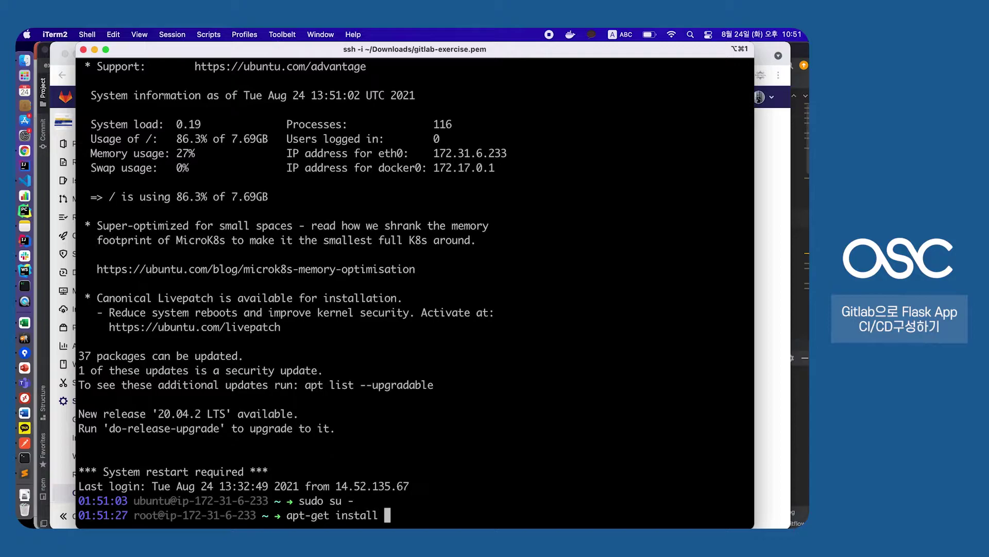
text( gitlab-runner)
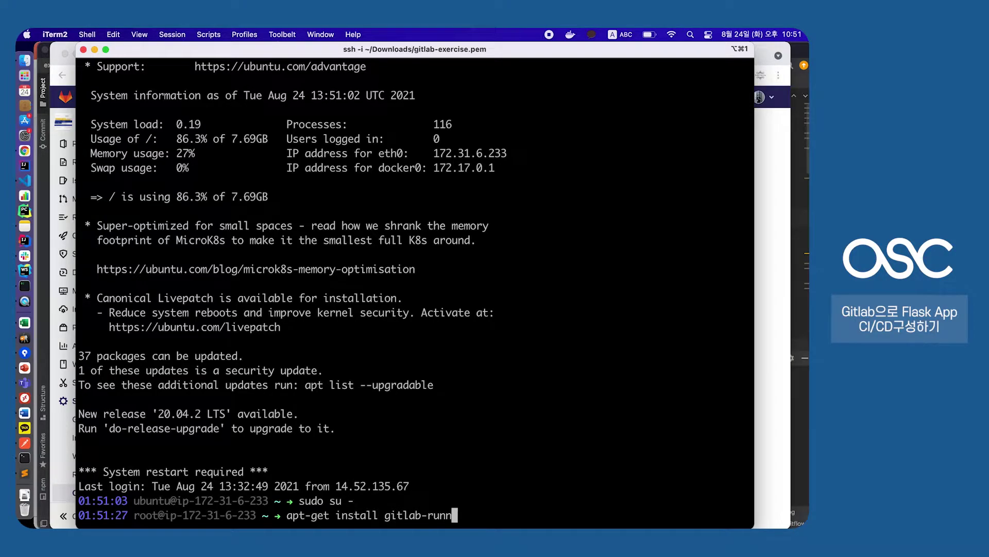
key(Return)
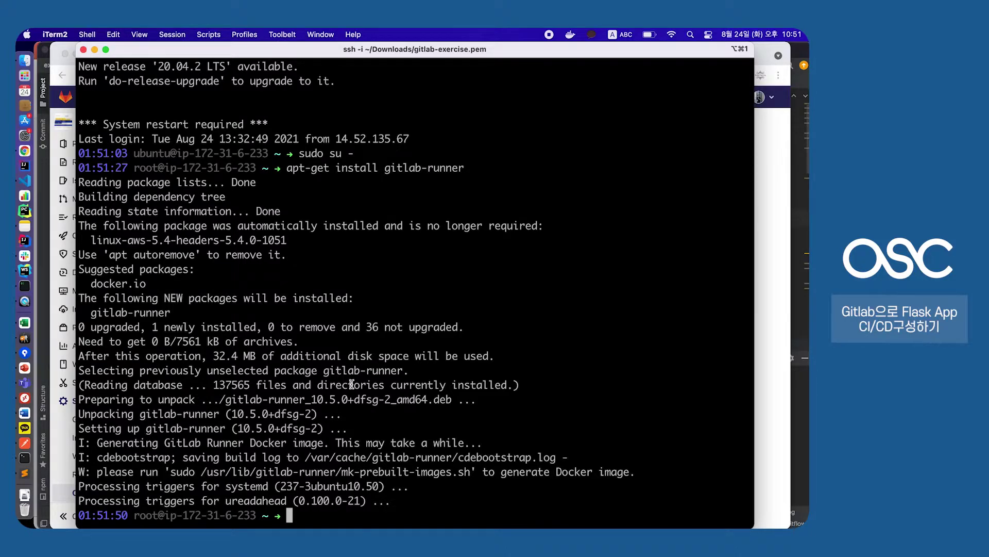
drag(176, 341, 301, 385)
click(325, 297)
Run gitlab-runner to list its available commands
text(gitlab-runner)
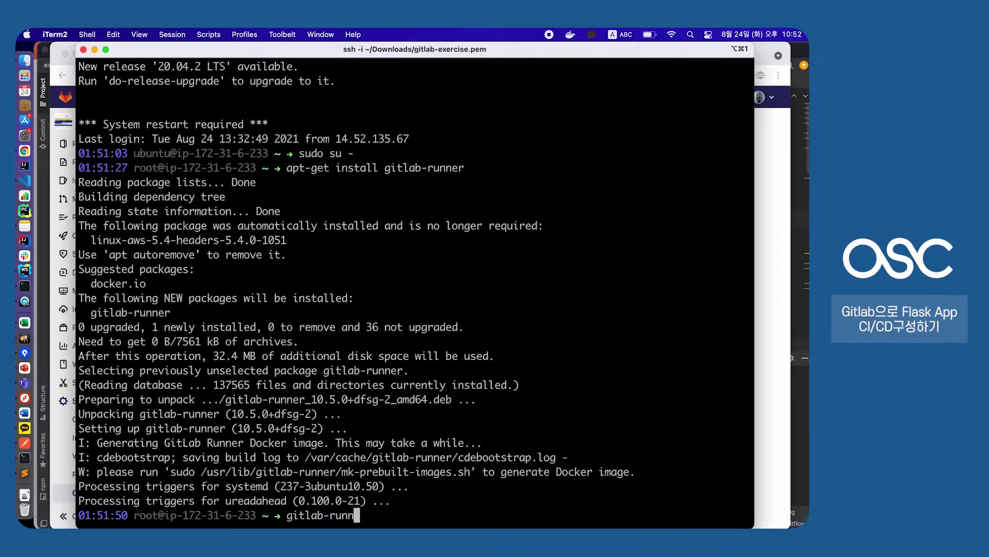
key(Return)
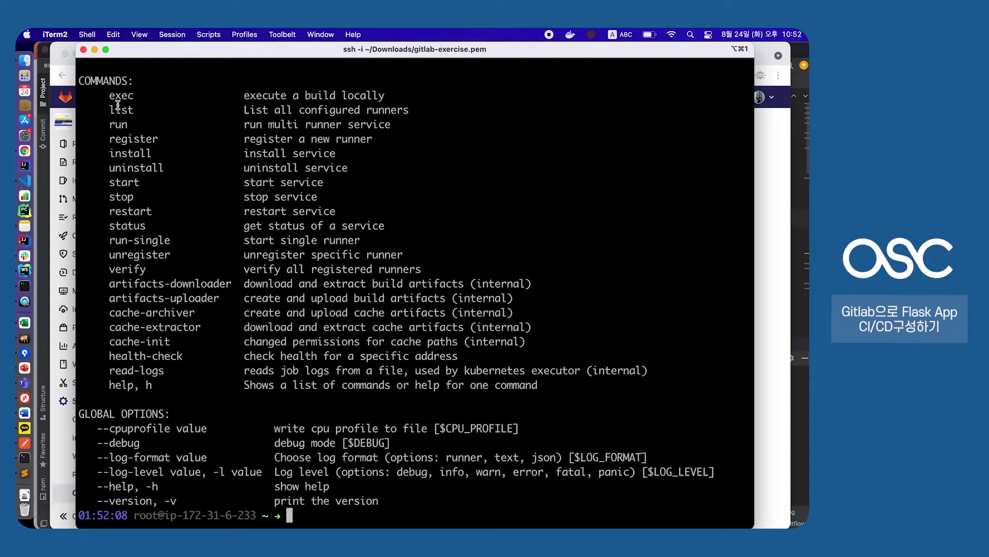
mouse_move(118, 104)
mouse_down()
mouse_move(258, 255)
mouse_move(244, 353)
mouse_up()
click(244, 350)
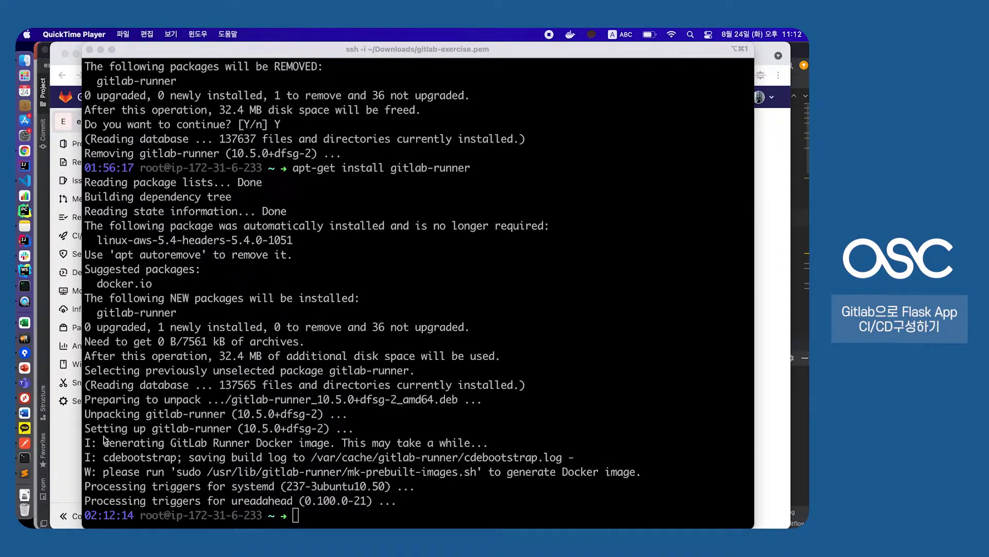
Open the GitLab project's CI/CD settings and expand the Runners section
click(71, 442)
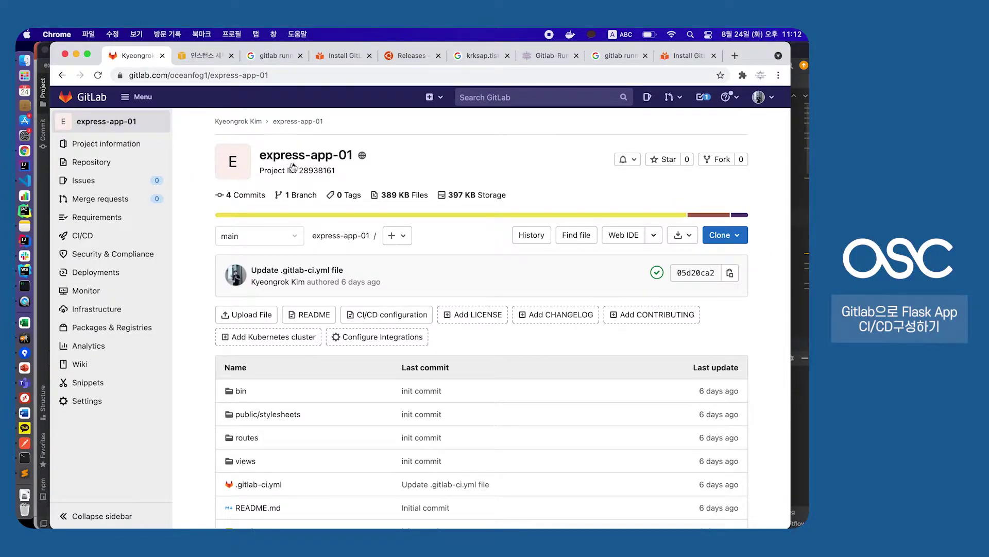
drag(307, 156, 261, 156)
click(383, 165)
scroll(126, 435, down, 2)
mouse_move(81, 407)
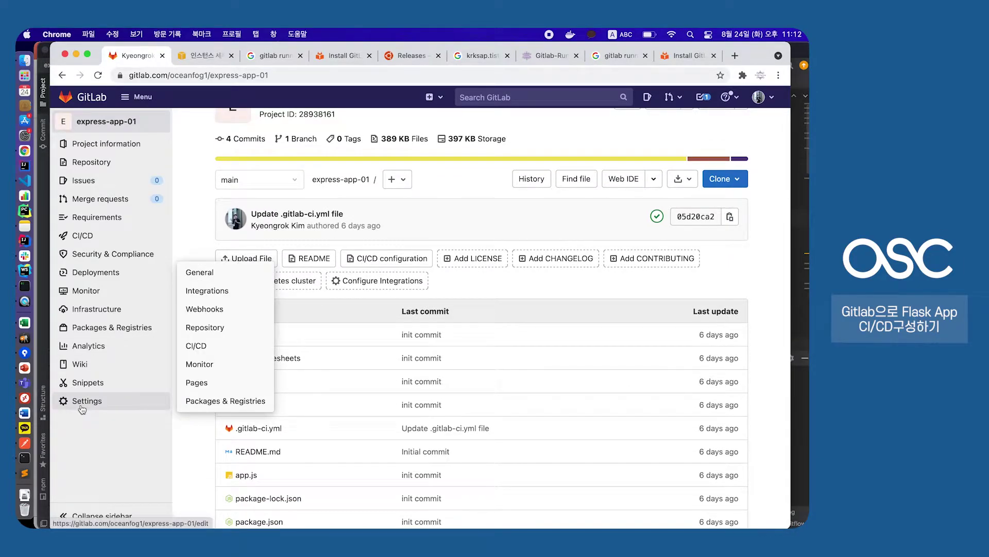
click(204, 352)
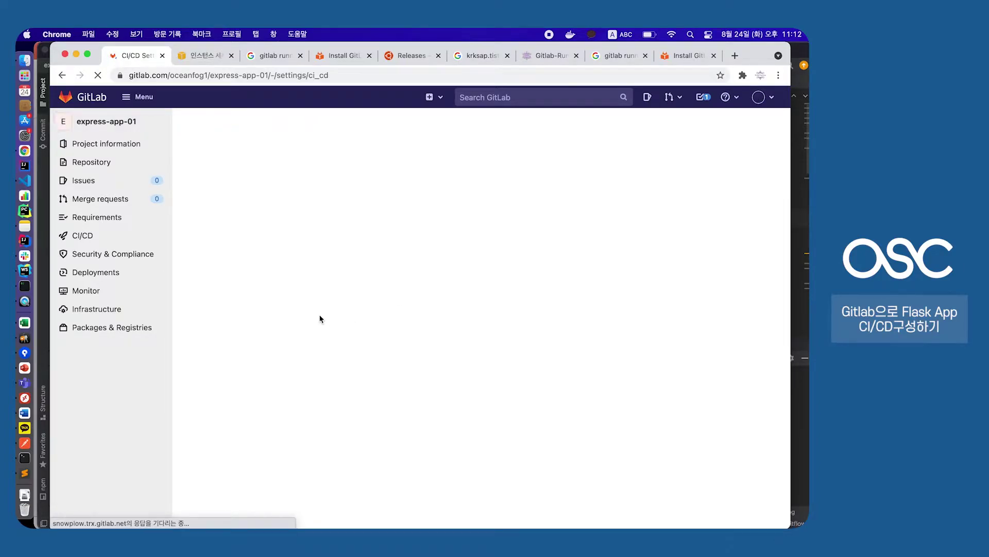
scroll(224, 392, down, 3)
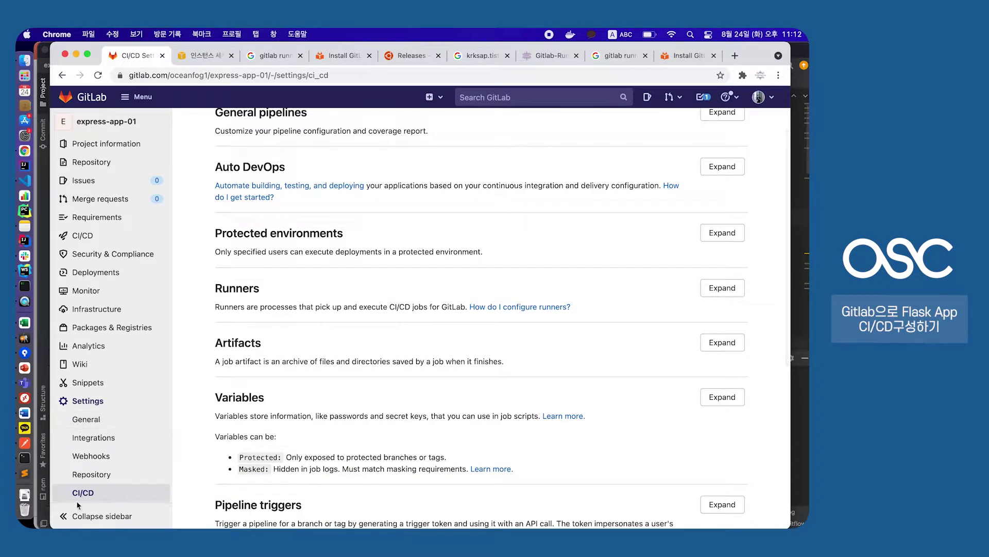
scroll(90, 435, up, 5)
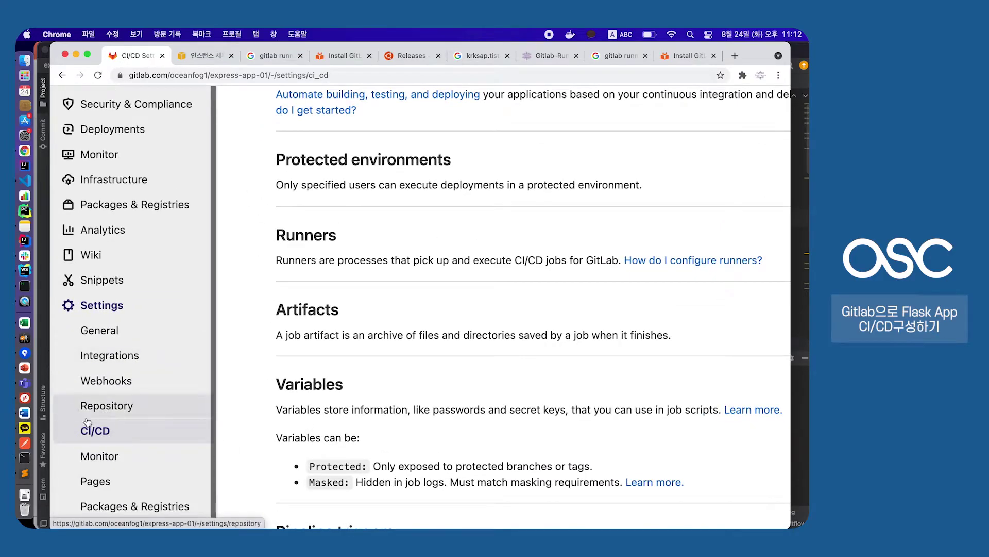
scroll(435, 333, right, 8)
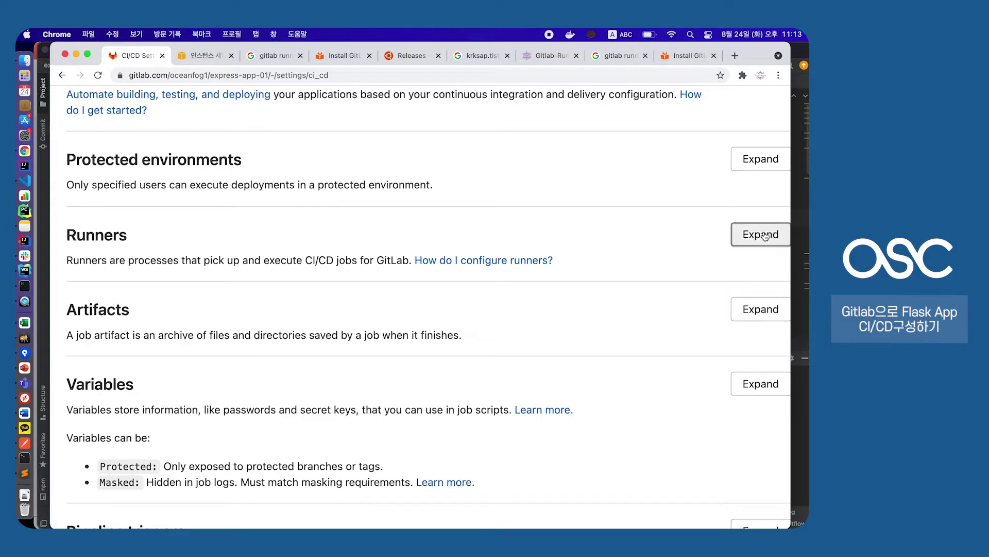
click(760, 234)
scroll(296, 323, down, 5)
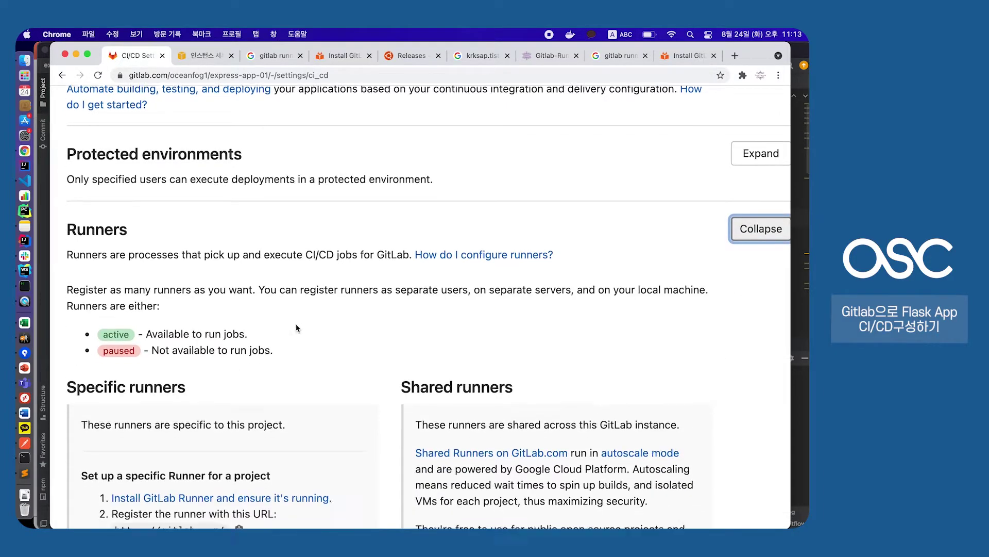
drag(113, 294, 231, 295)
drag(112, 345, 237, 348)
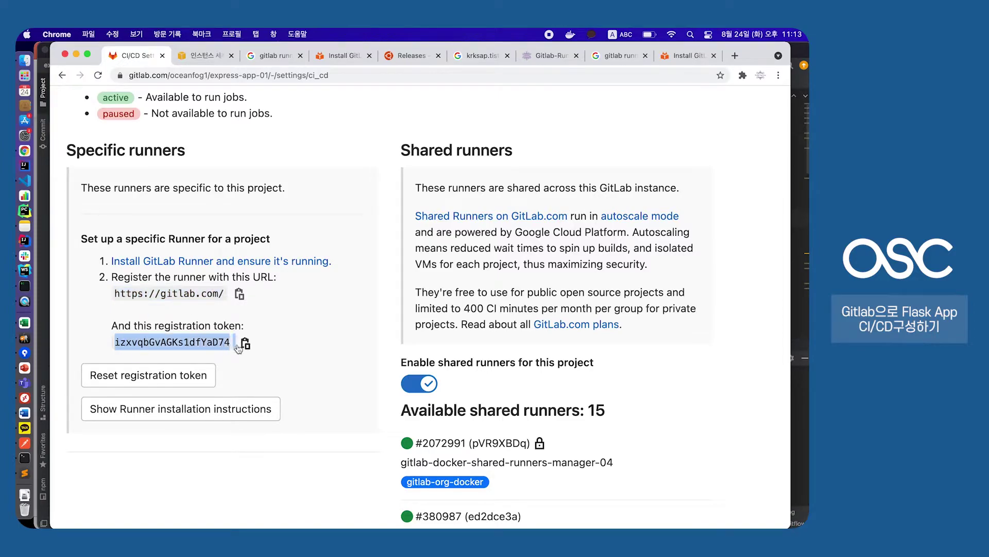
click(25, 286)
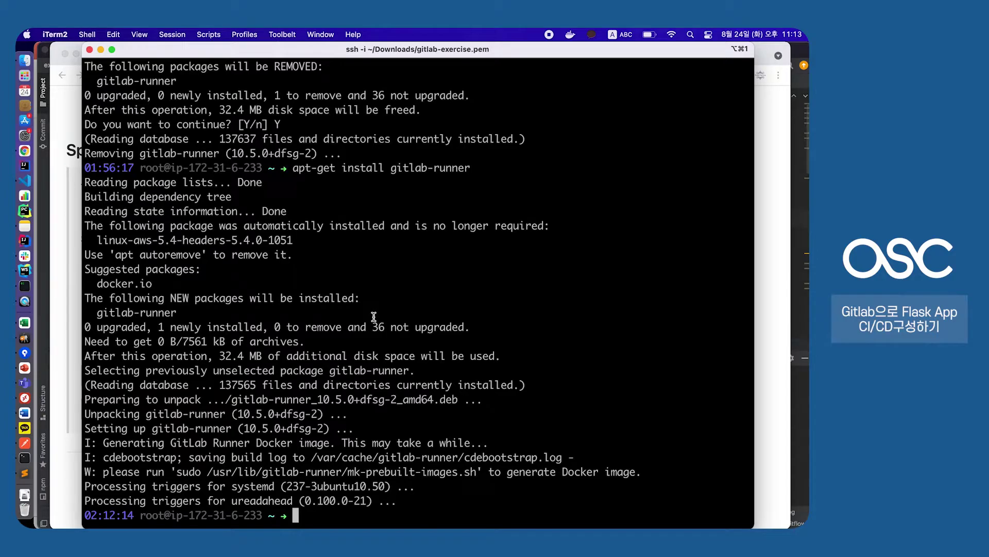
Run gitlab-runner register and supply the GitLab URL and registration token copied from GitLab
text(gitlab-runner register)
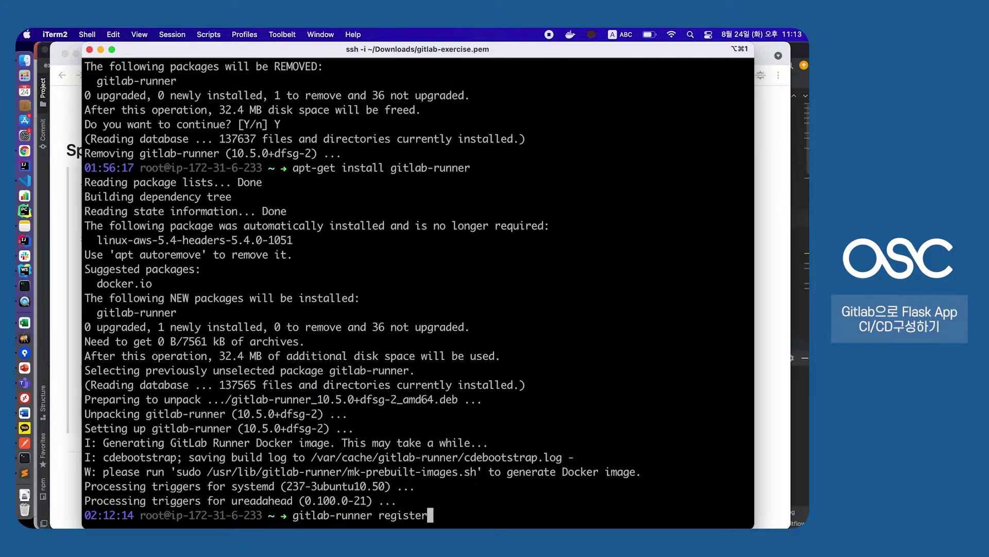
key(Return)
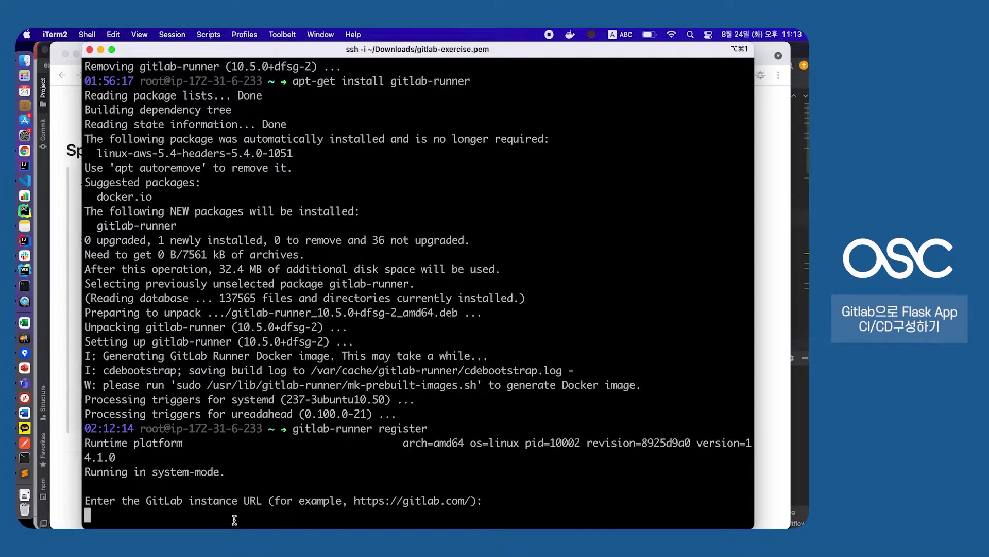
key(super+Tab)
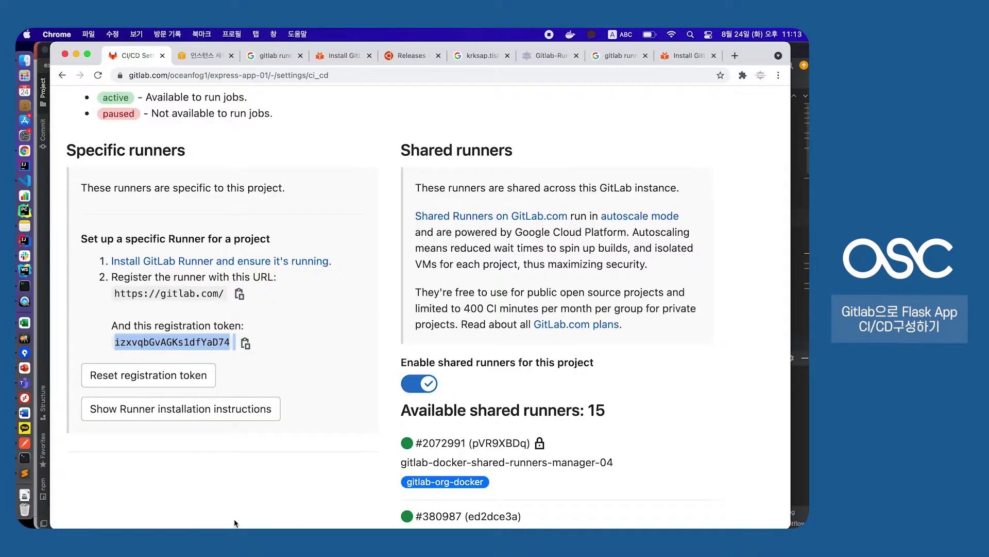
click(240, 293)
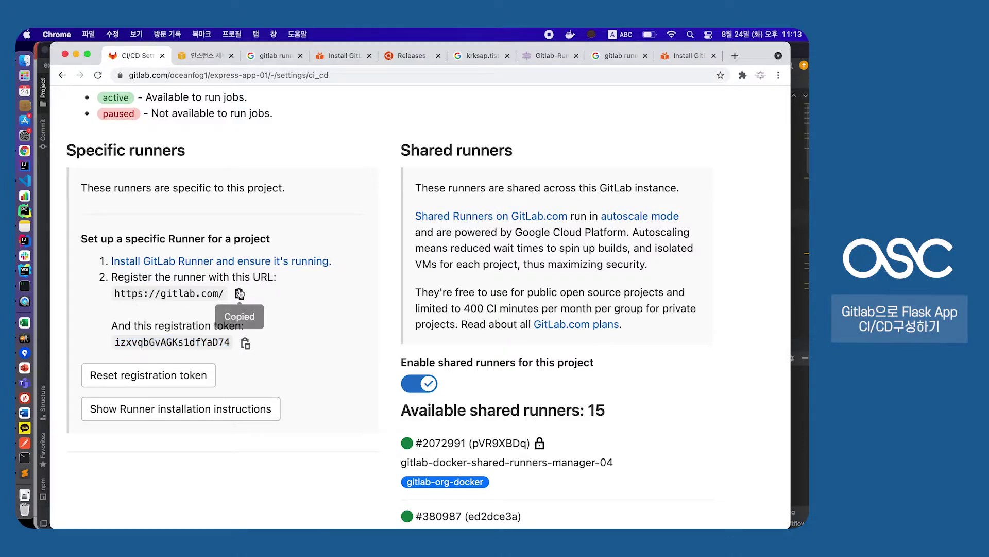
key(super+Tab)
key(super+v)
key(Return)
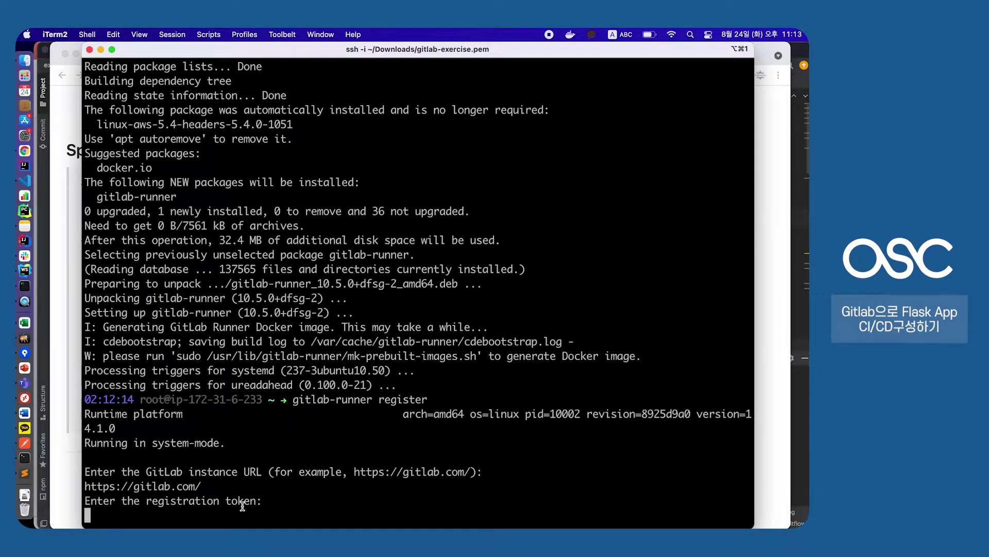
key(super+Tab)
click(246, 343)
key(super+Tab)
key(super+v)
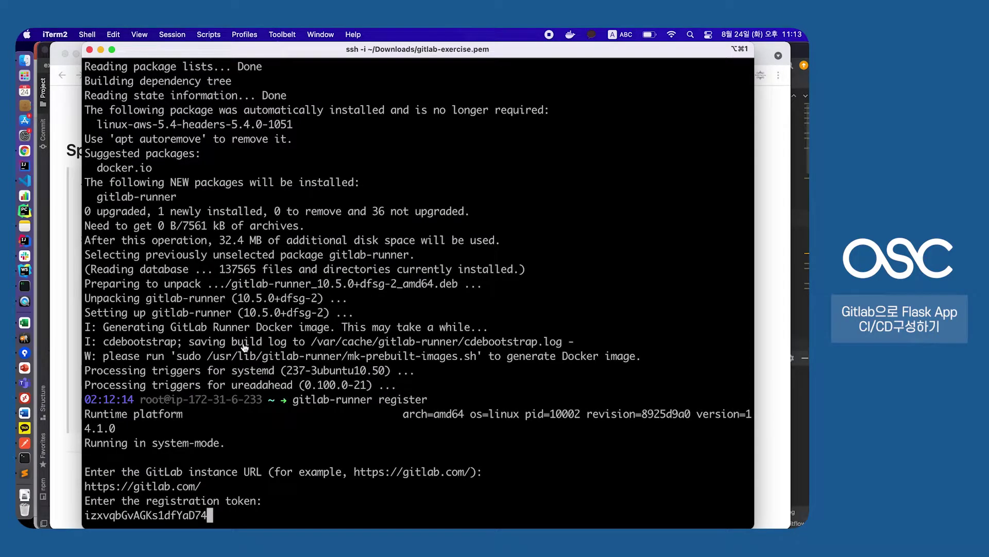
key(Return)
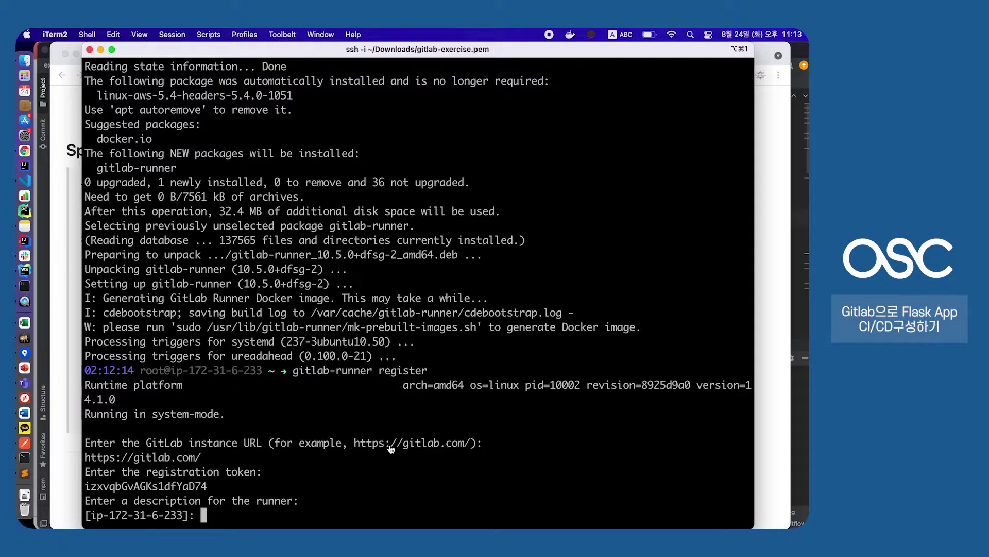
Enter the runner description aws-ec2-ubuntu-runner-01 and the tag aeur01
text(aws-ec2-ubuntu-)
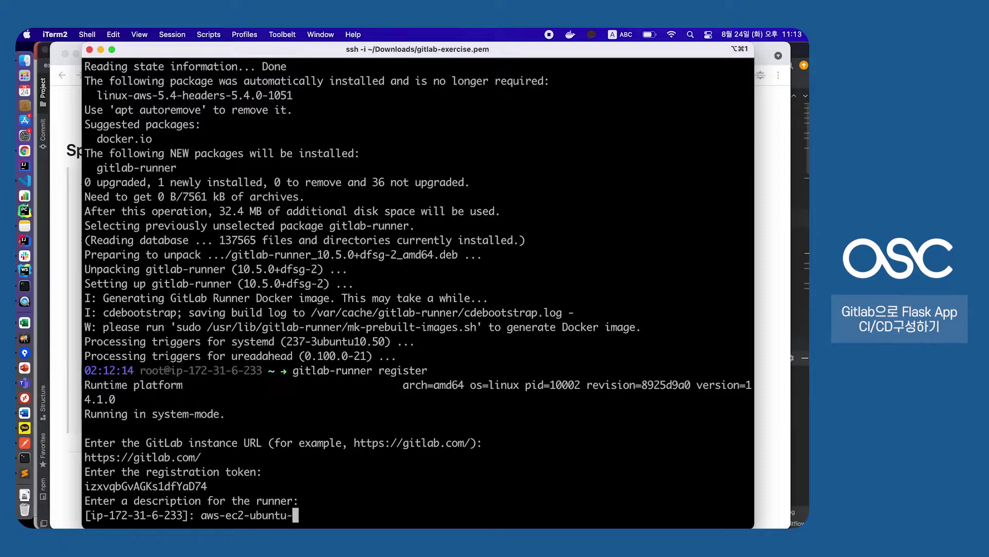
text(runner-01)
key(Return)
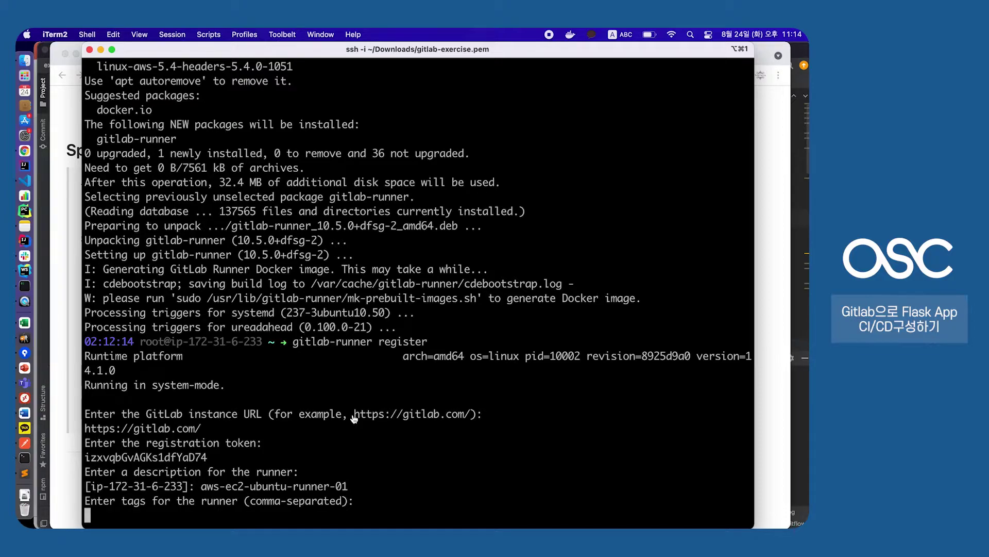
text(aeur01)
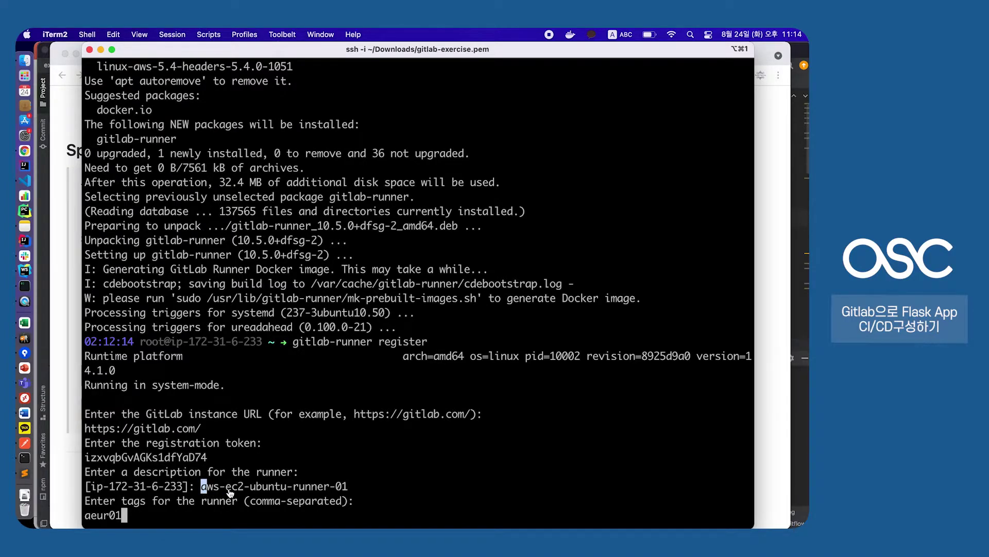
drag(226, 491, 232, 493)
click(253, 492)
Submit the aeur01 tag and choose shell as the runner's executor
key(Return)
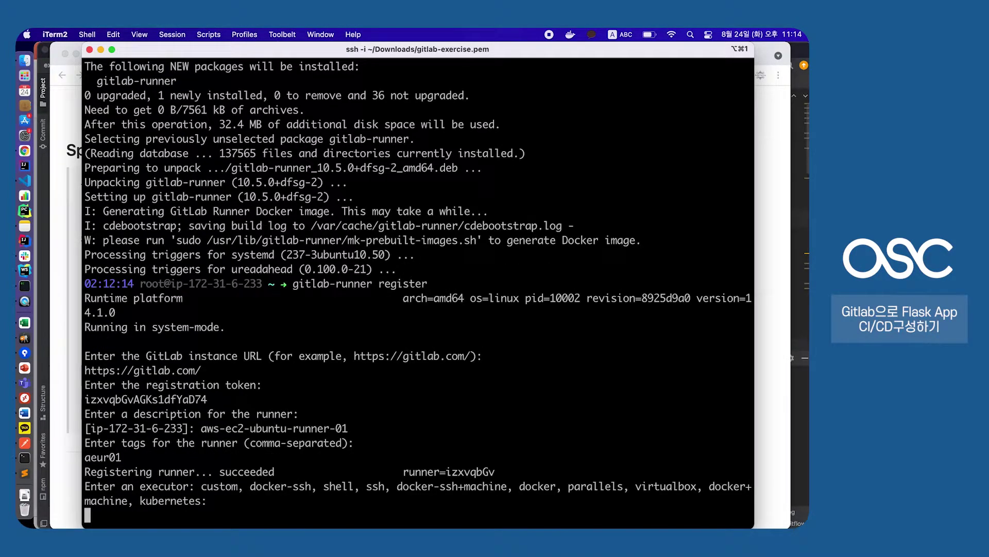
drag(91, 493, 202, 489)
click(202, 492)
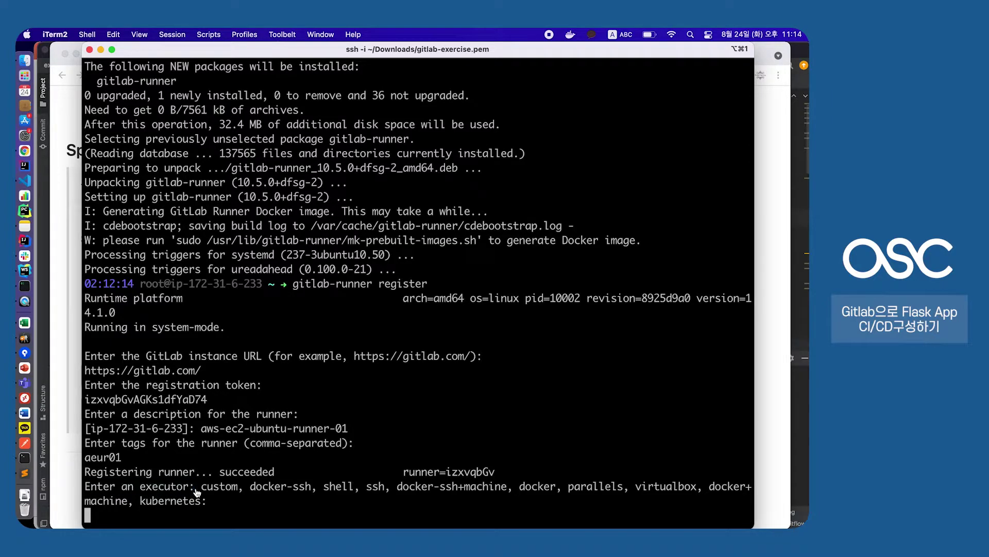
double_click(325, 490)
click(355, 490)
double_click(334, 493)
click(349, 428)
text(shell)
key(Return)
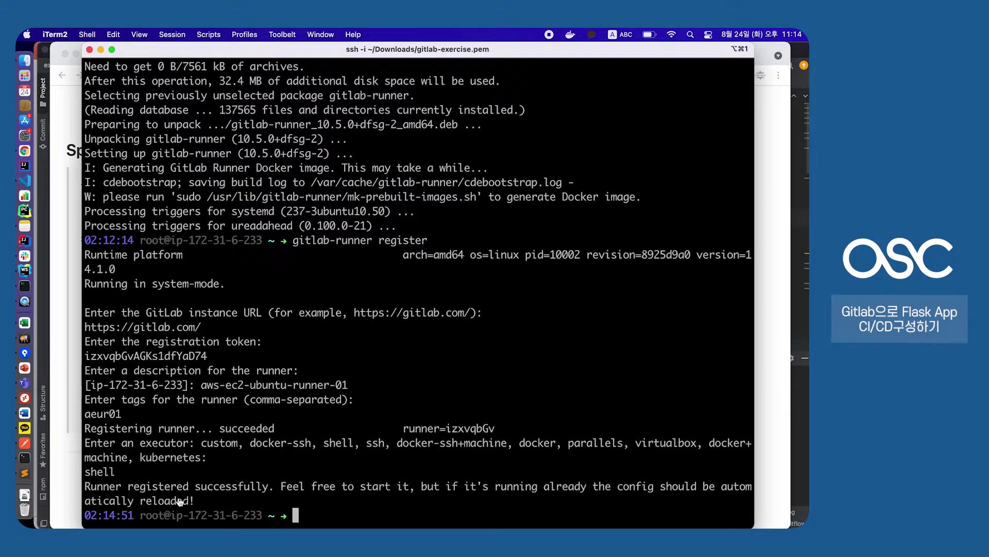
Review the 'Runner registered successfully' message and the config reload notes
drag(85, 485, 254, 490)
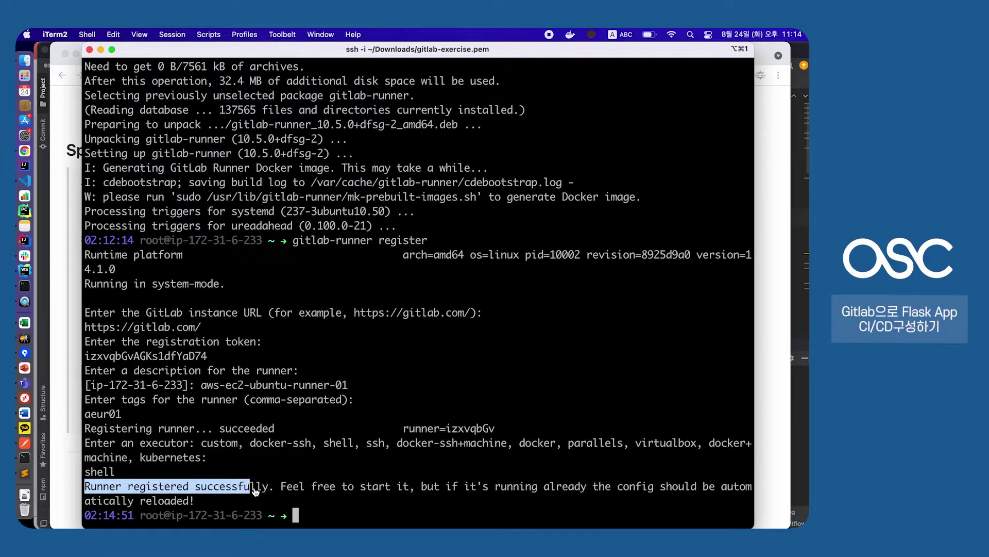
click(253, 490)
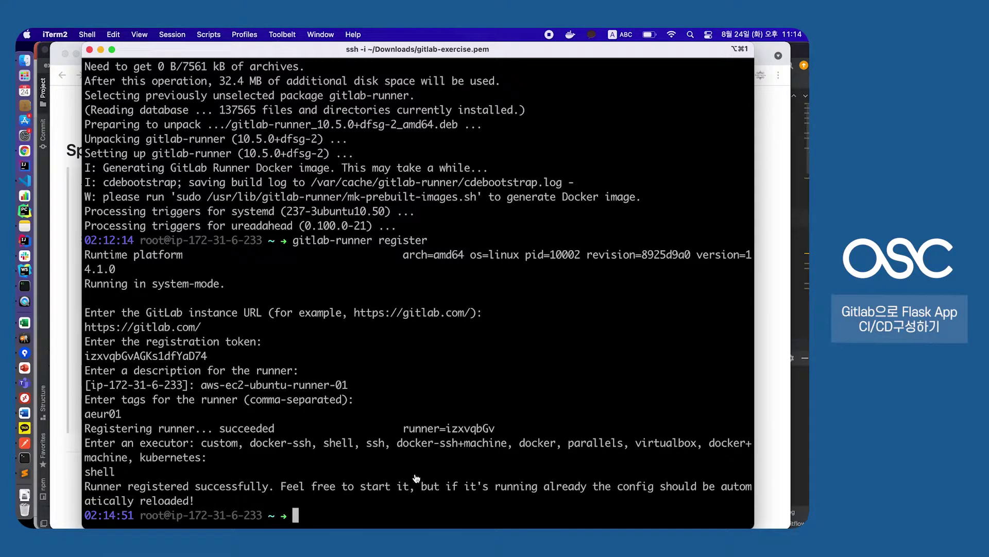
drag(421, 487, 654, 488)
click(489, 492)
drag(139, 500, 173, 507)
click(175, 506)
drag(428, 489, 569, 493)
click(570, 492)
Return to GitLab's CI/CD settings, zoom the page out and reload it
click(59, 258)
scroll(302, 192, down, 2)
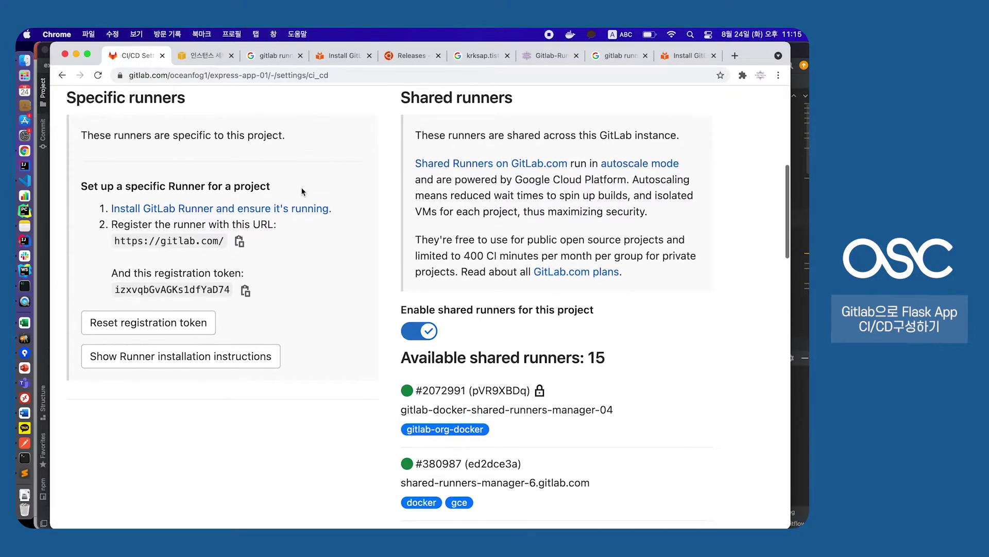
scroll(302, 191, up, 2)
drag(66, 140, 200, 149)
click(200, 149)
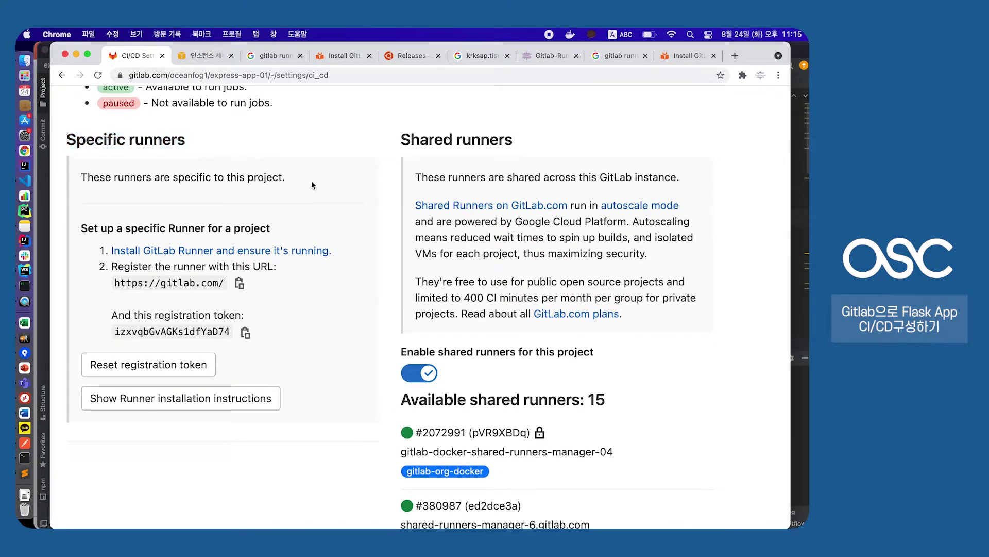
key(super+minus)
key(super+minus)
scroll(312, 180, up, 1)
scroll(311, 180, down, 3)
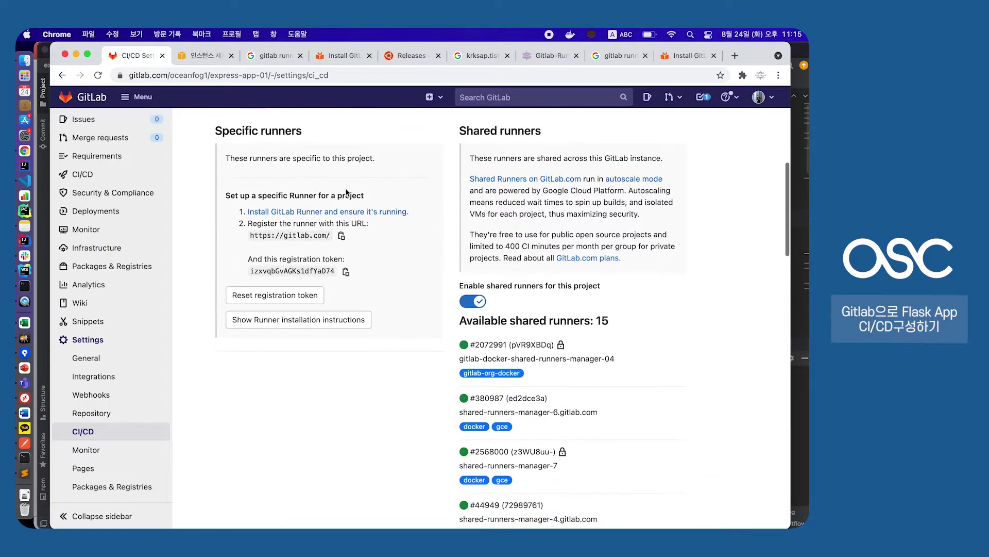
key(super+r)
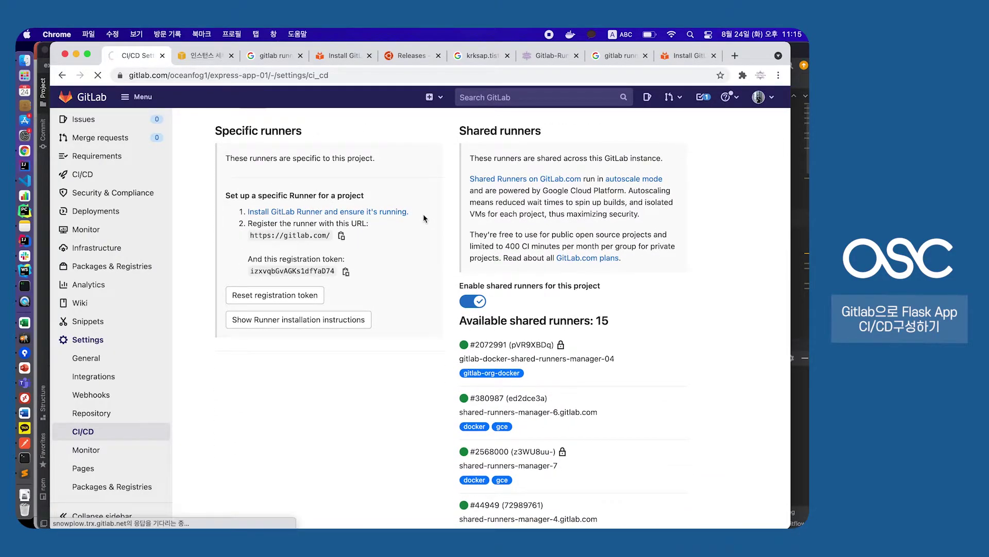
scroll(419, 260, down, 1)
scroll(420, 260, up, 6)
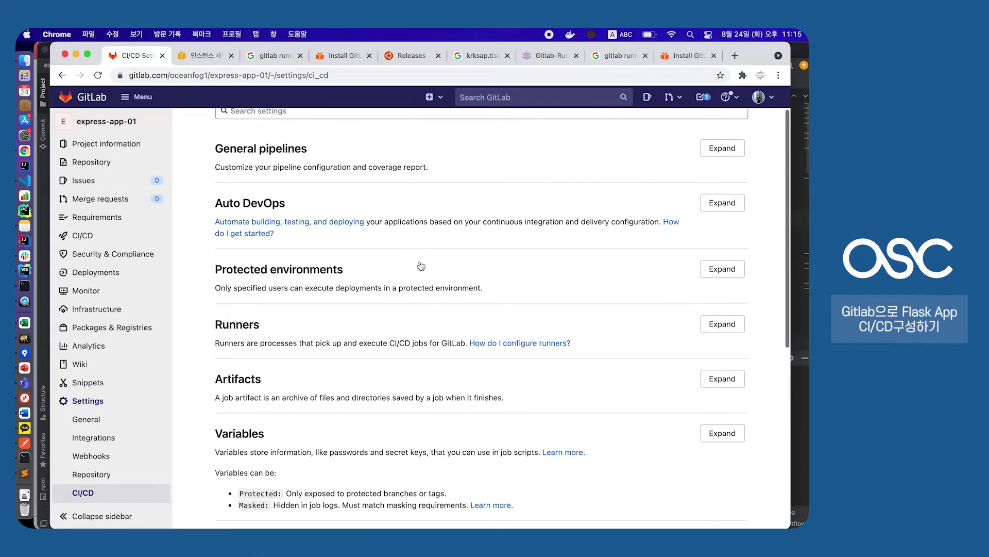
Expand Runners and confirm aws-ec2-ubuntu-runner-01 with tag aeur01 is listed as available
click(725, 328)
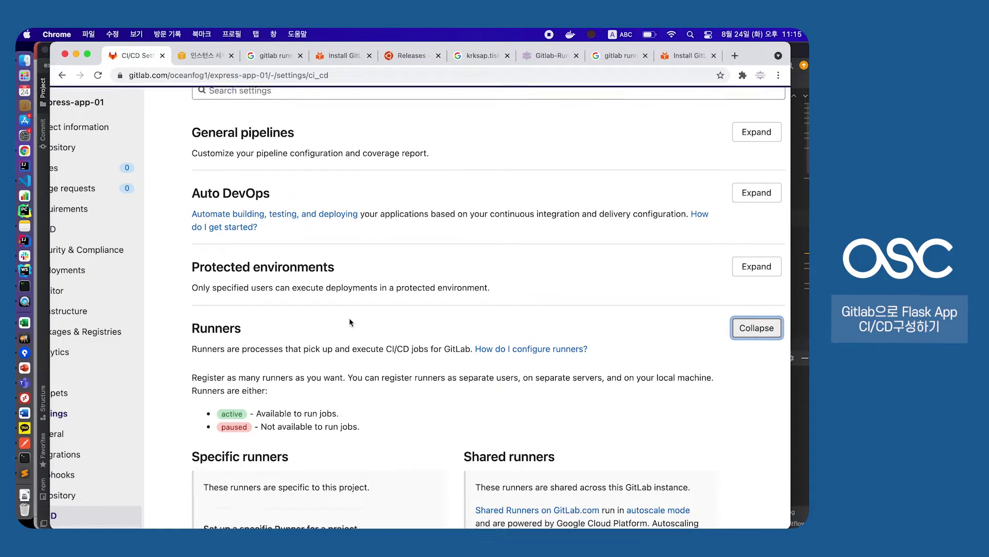
scroll(314, 291, down, 10)
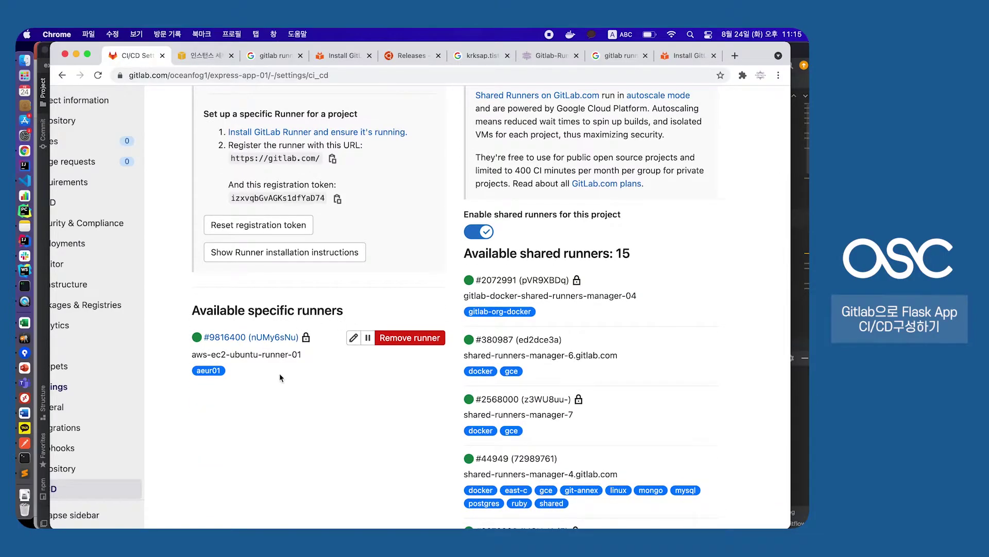
scroll(279, 374, up, 3)
drag(139, 348, 322, 350)
click(321, 349)
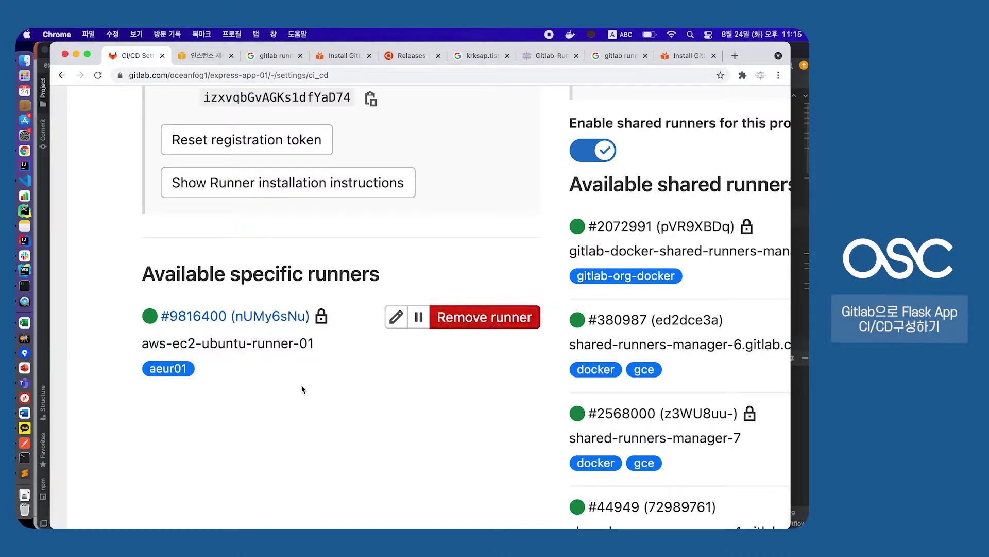
drag(206, 372, 151, 370)
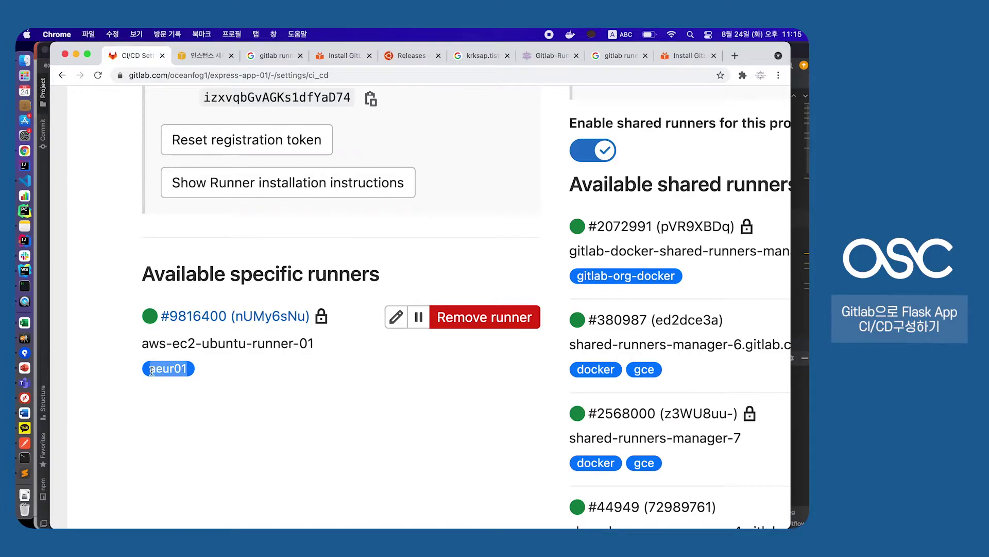
click(188, 372)
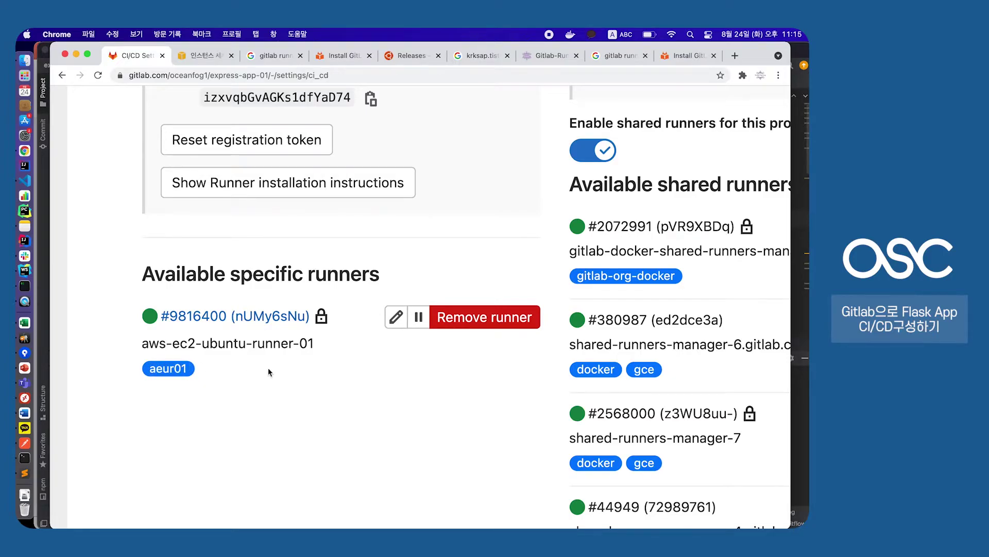
key(super+0)
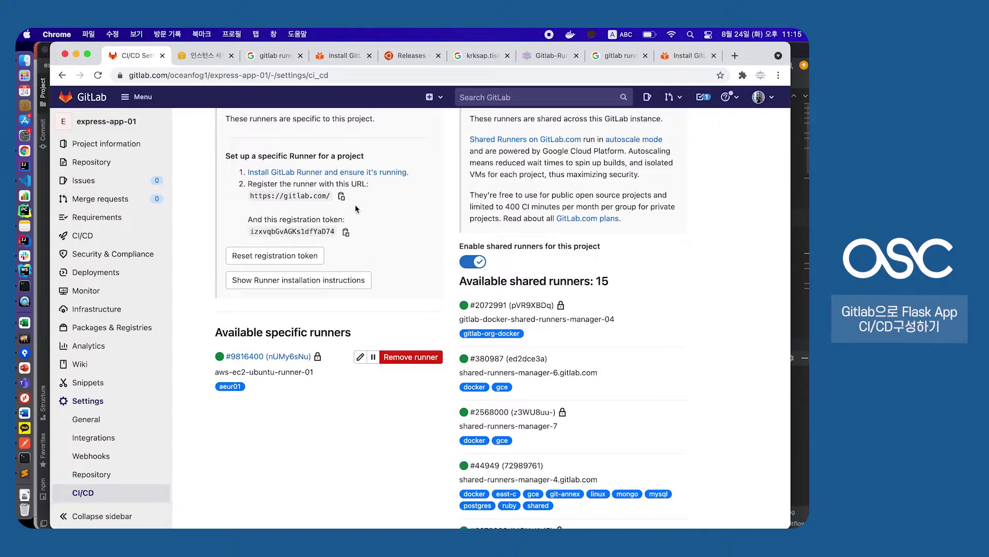
Open the project's CI/CD Pipelines list from the sidebar
mouse_move(127, 238)
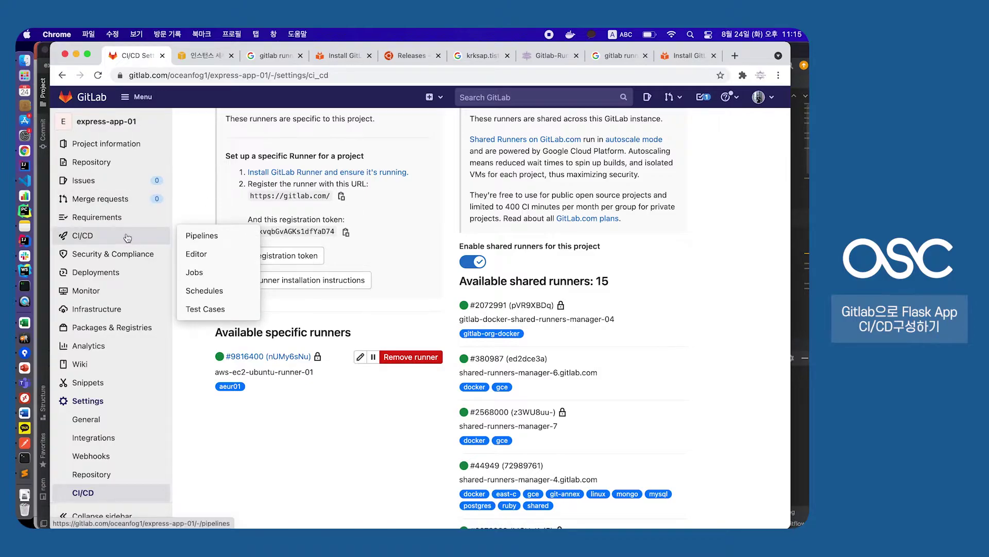
scroll(209, 197, up, 2)
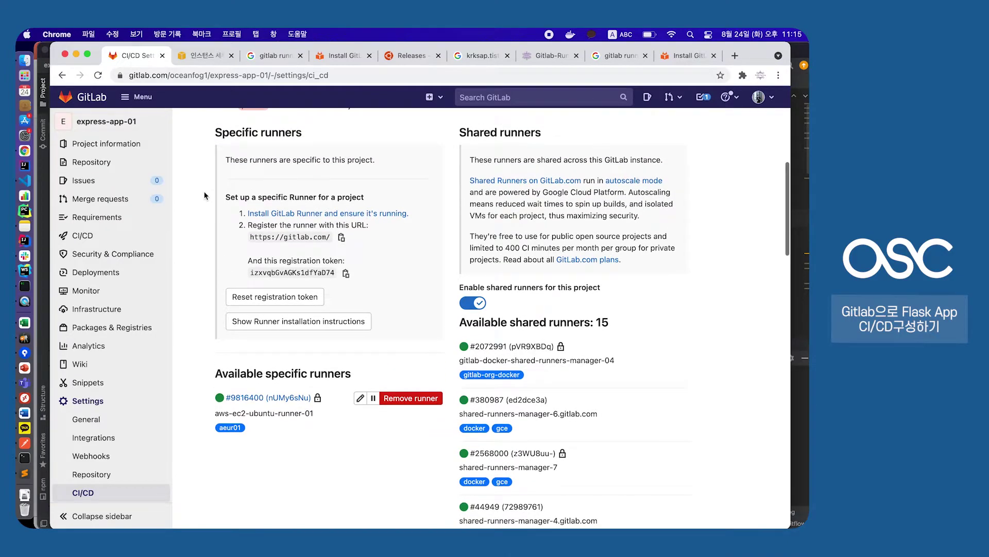
click(105, 239)
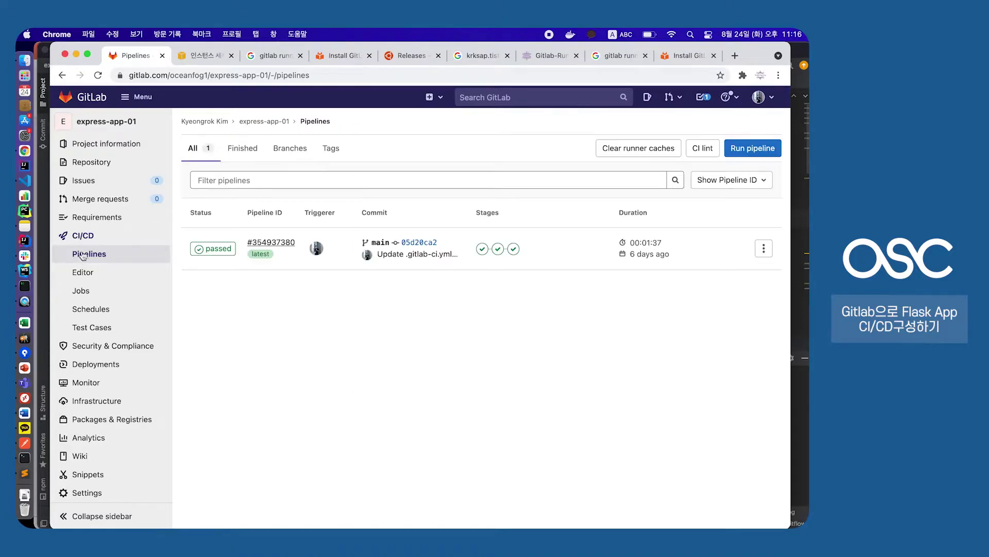
Open CI/CD Editor and scan the starter .gitlab-ci.yml through to its deploy stage on line 19
click(93, 278)
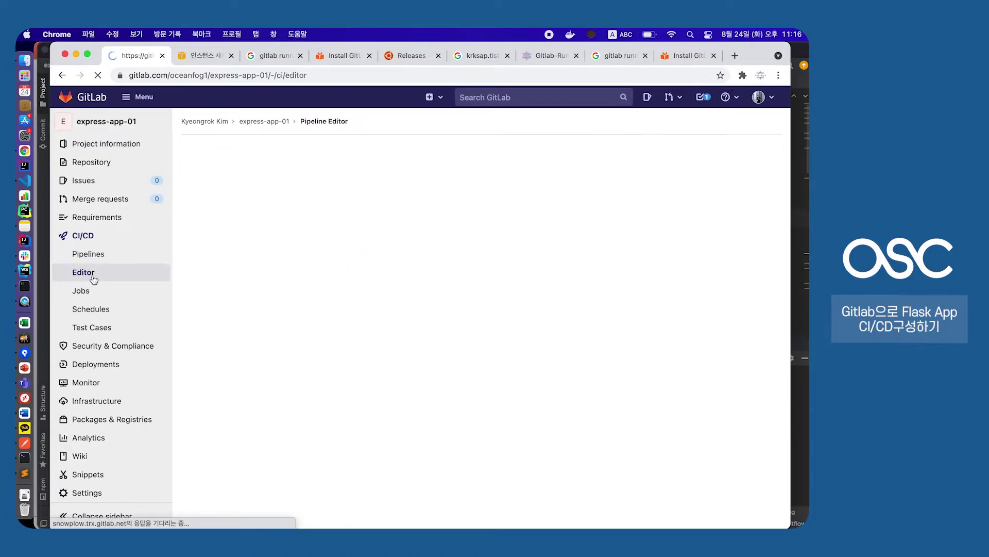
scroll(320, 261, down, 10)
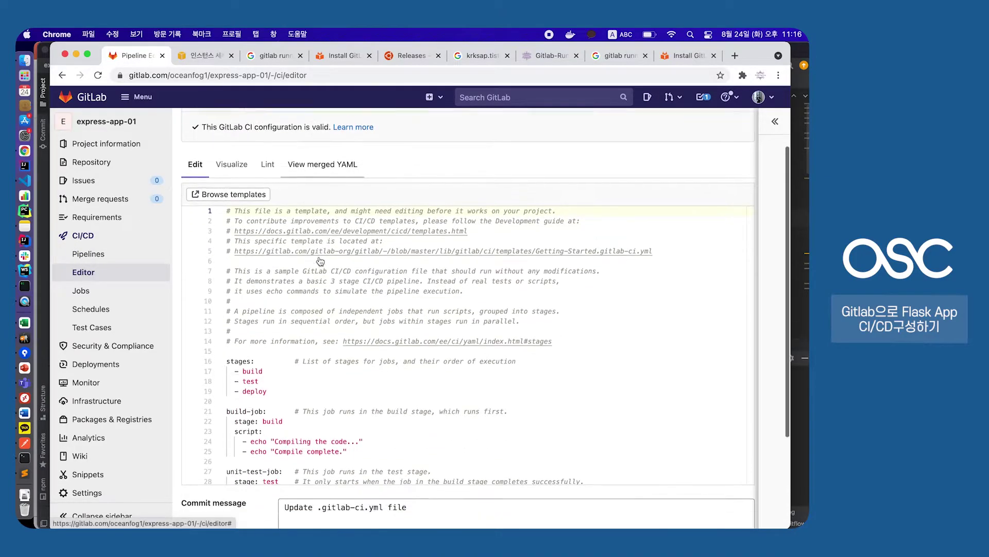
scroll(319, 256, up, 10)
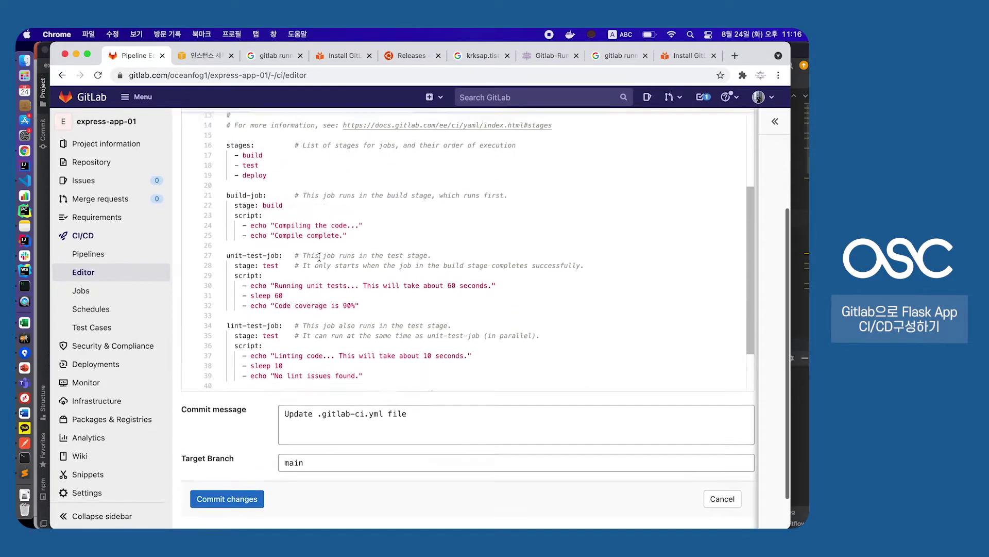
scroll(320, 256, down, 10)
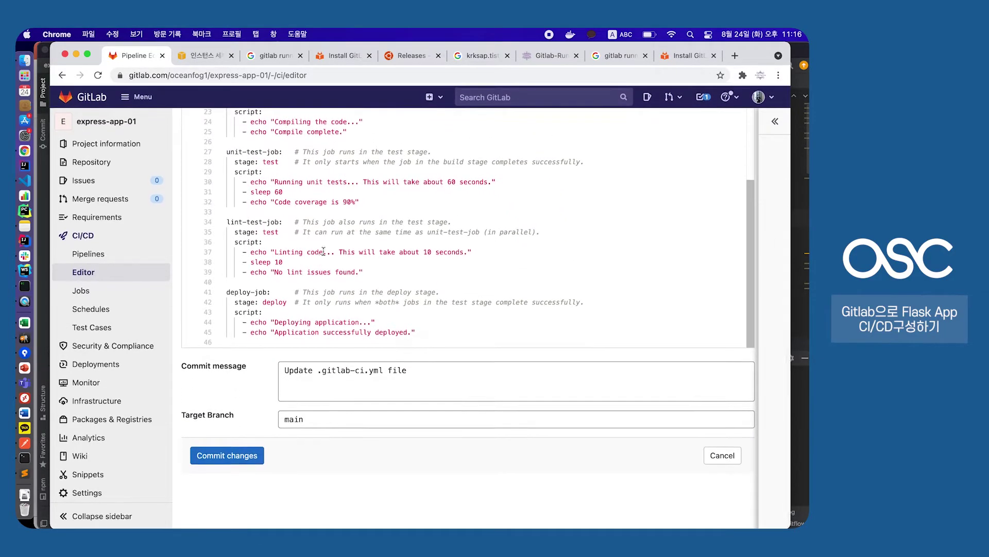
scroll(347, 178, up, 1)
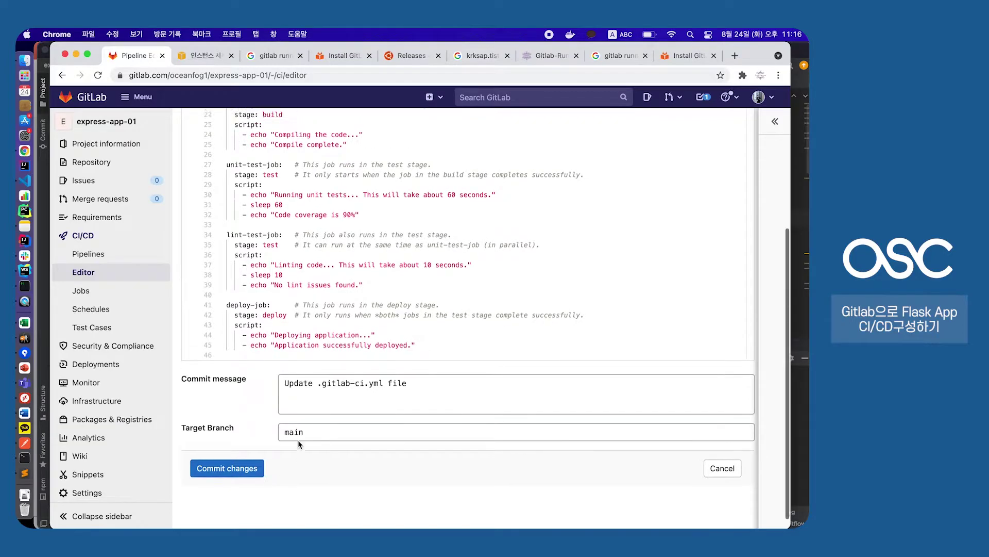
scroll(298, 440, up, 3)
scroll(298, 440, up, 10)
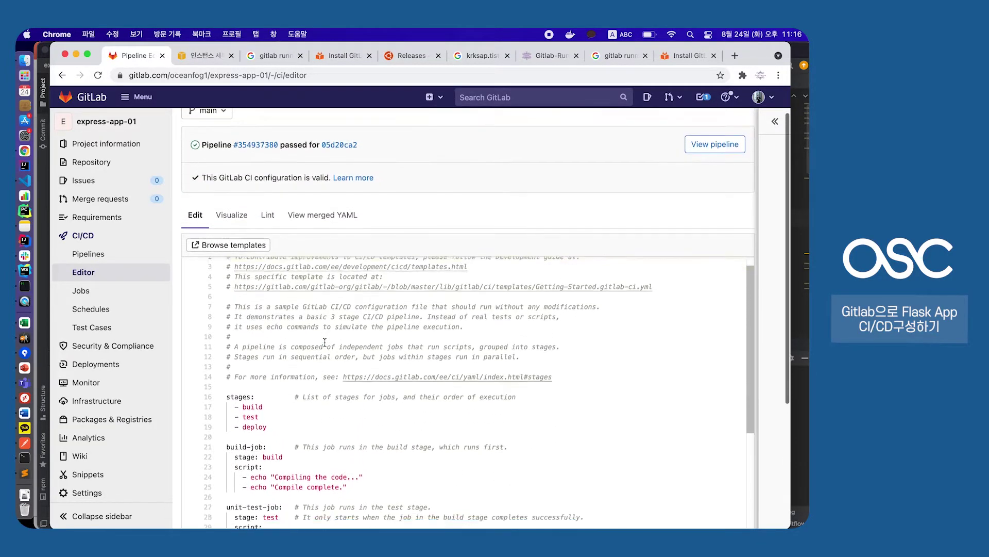
scroll(325, 343, down, 3)
key(super+equal)
scroll(279, 315, down, 3)
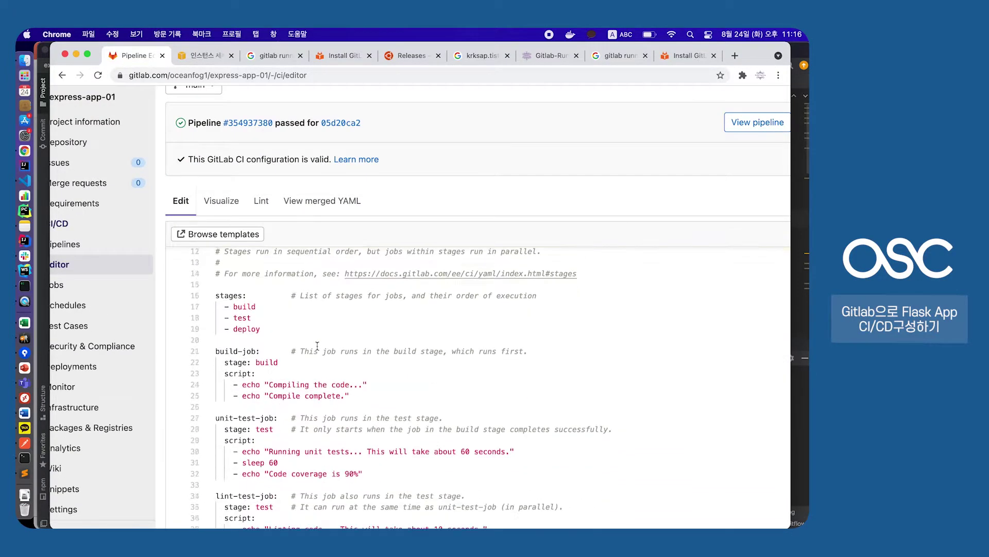
drag(242, 313, 260, 315)
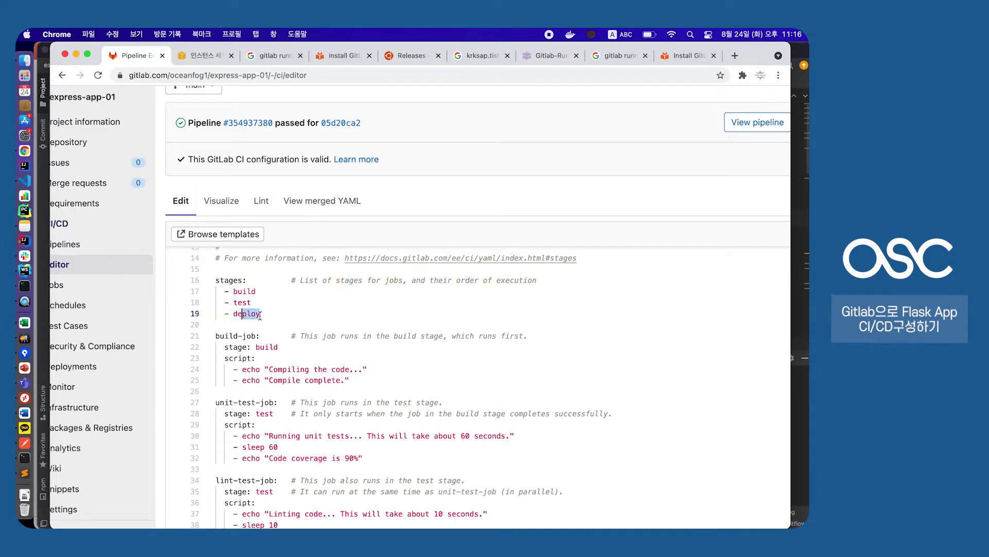
scroll(260, 316, up, 5)
Delete the template's header comment lines 1–14 and the blank lines above stages
drag(216, 303, 644, 447)
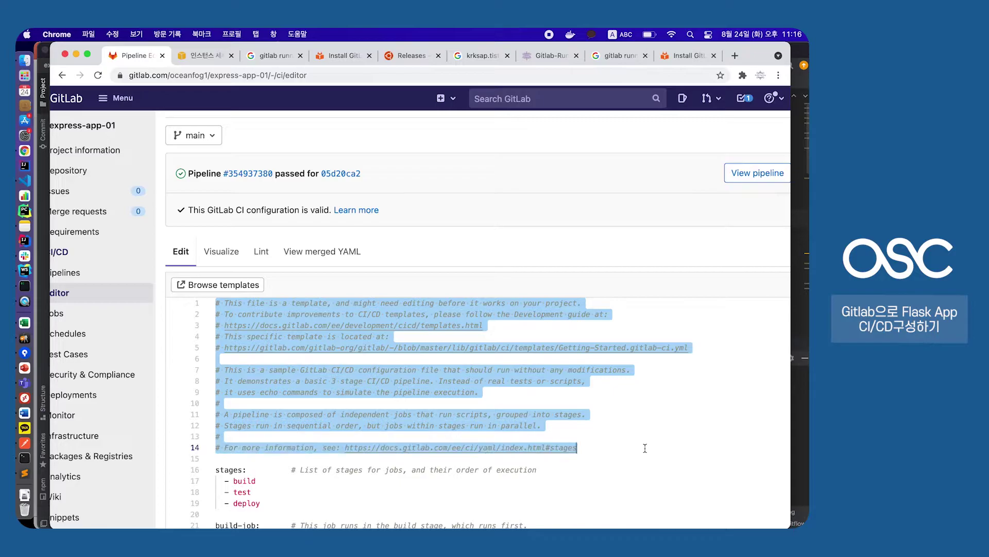
key(BackSpace)
key(Down)
key(Down)
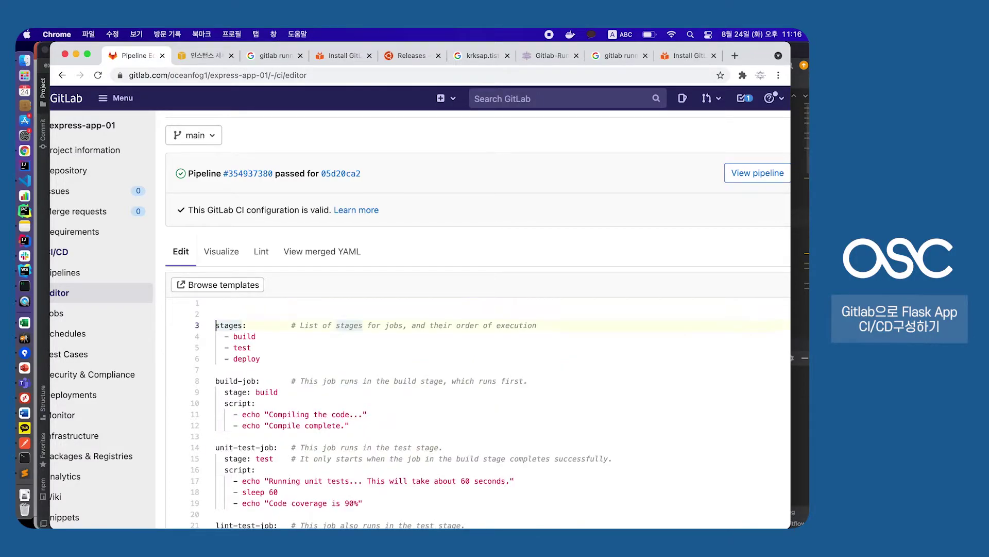
key(BackSpace)
key(BackSpace)
scroll(590, 477, down, 4)
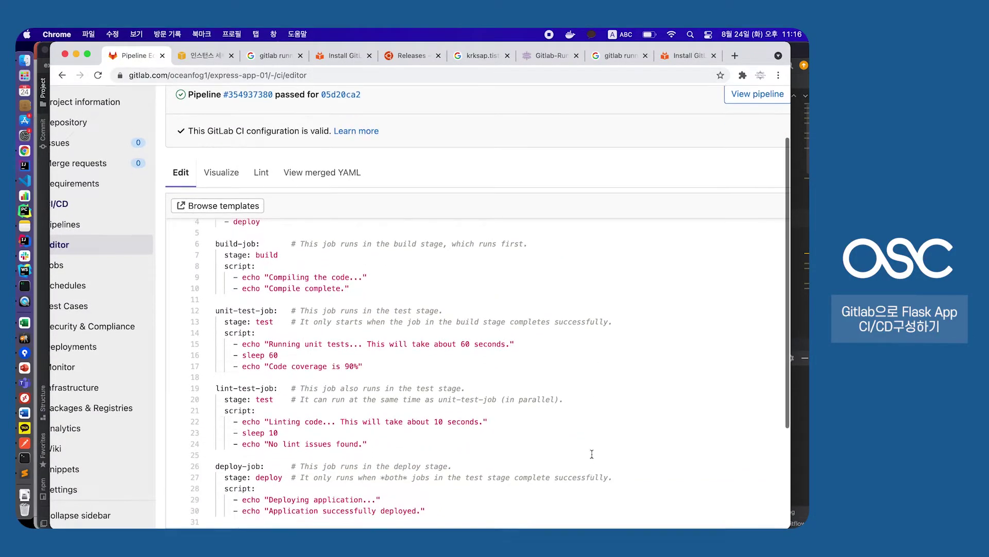
scroll(502, 370, down, 2)
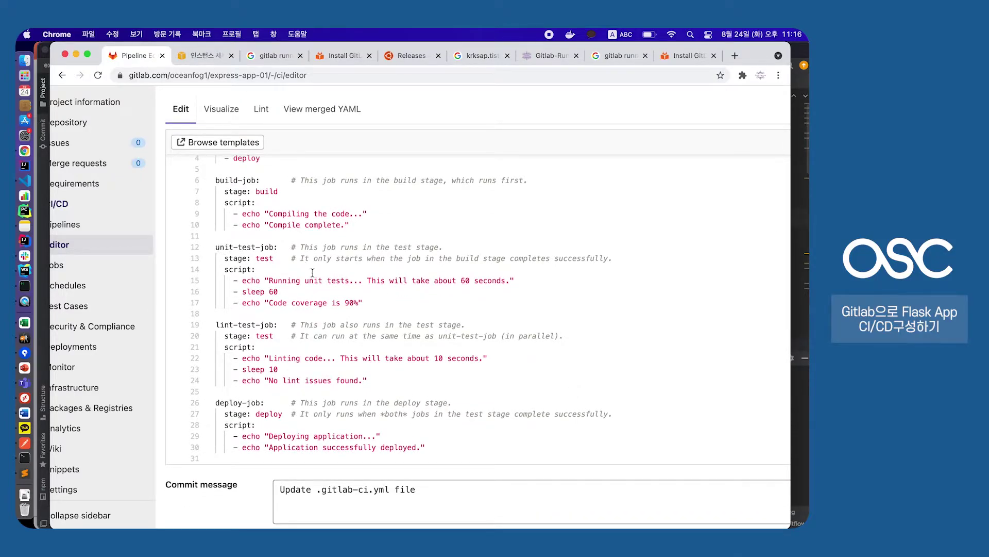
Delete the unit-test-job and lint-test-job blocks and remove '- test' from stages
drag(378, 377, 203, 241)
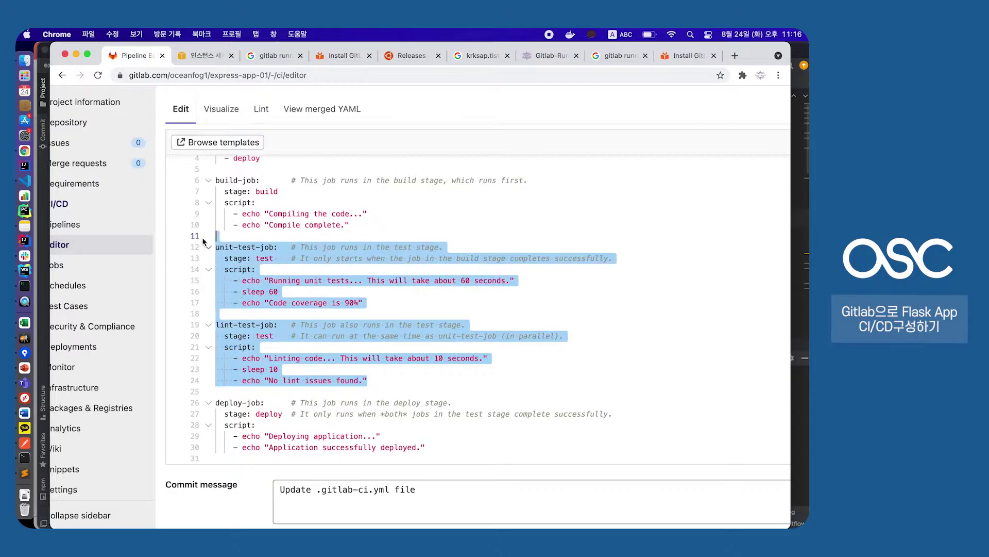
key(BackSpace)
scroll(306, 174, up, 3)
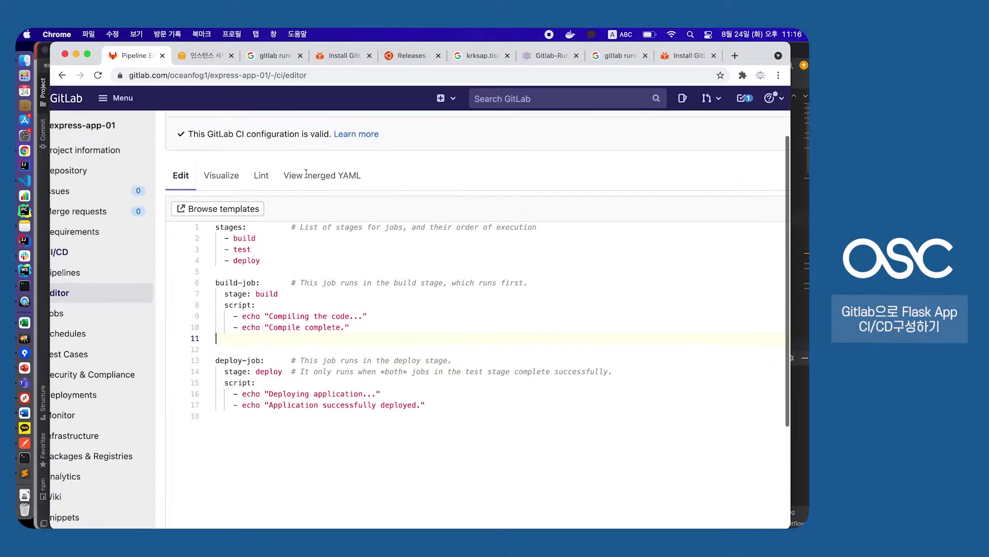
click(285, 249)
key(super+shift+Left)
key(BackSpace)
key(BackSpace)
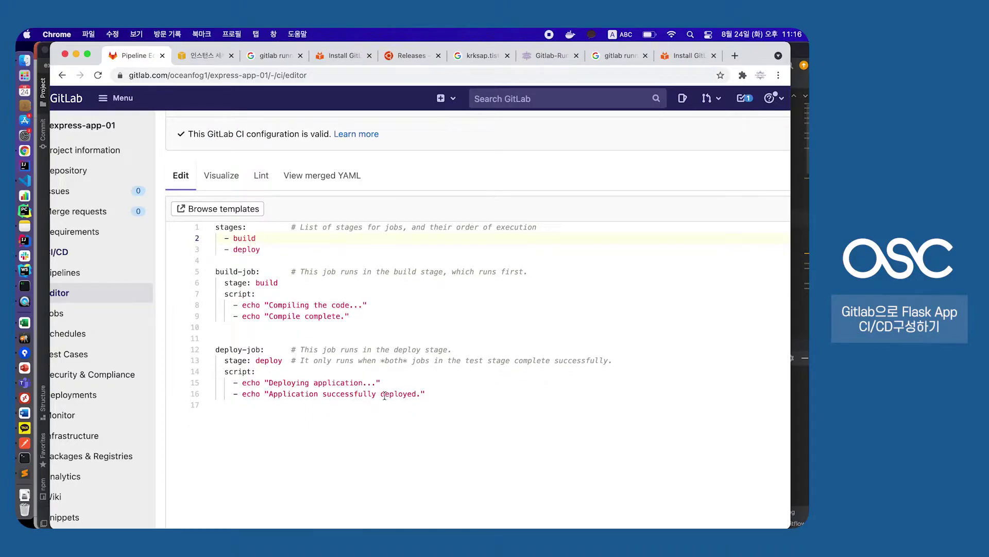
scroll(384, 396, down, 3)
scroll(351, 320, up, 5)
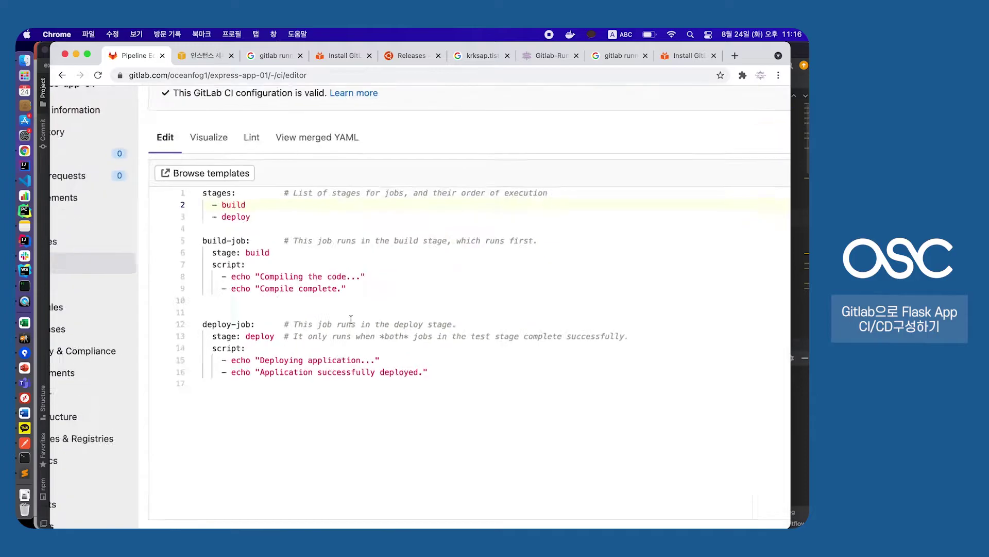
Review the echo messages left in the build and deploy jobs' scripts
drag(189, 262, 216, 261)
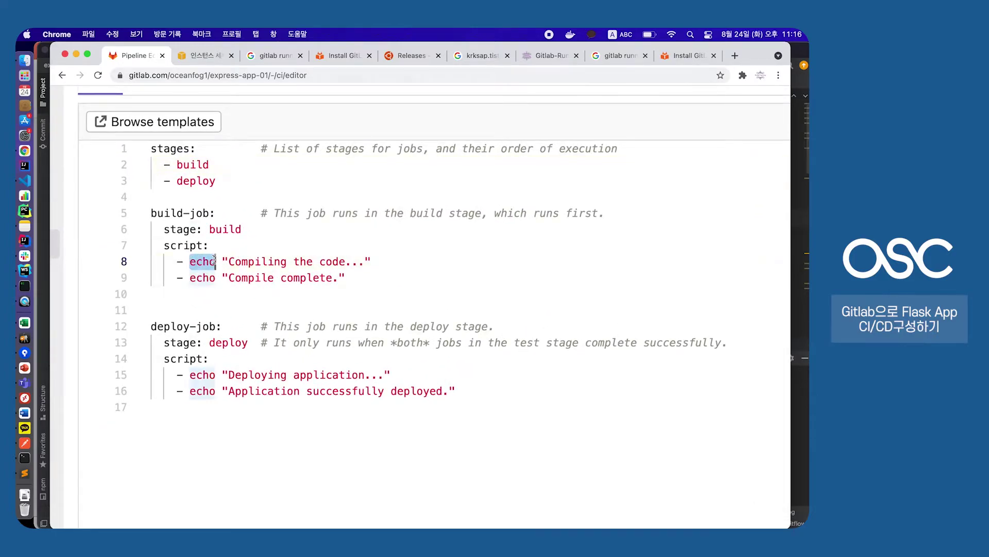
click(214, 262)
key(shift+Right)
key(shift+Right)
key(shift+Right)
key(shift+Right)
key(shift+Right)
key(shift+Right)
key(shift+Right)
key(shift+Right)
key(shift+Right)
key(shift+Right)
key(shift+Right)
key(shift+Right)
key(shift+Right)
key(shift+Right)
key(shift+Right)
key(shift+Right)
key(shift+Right)
key(shift+Right)
key(Right)
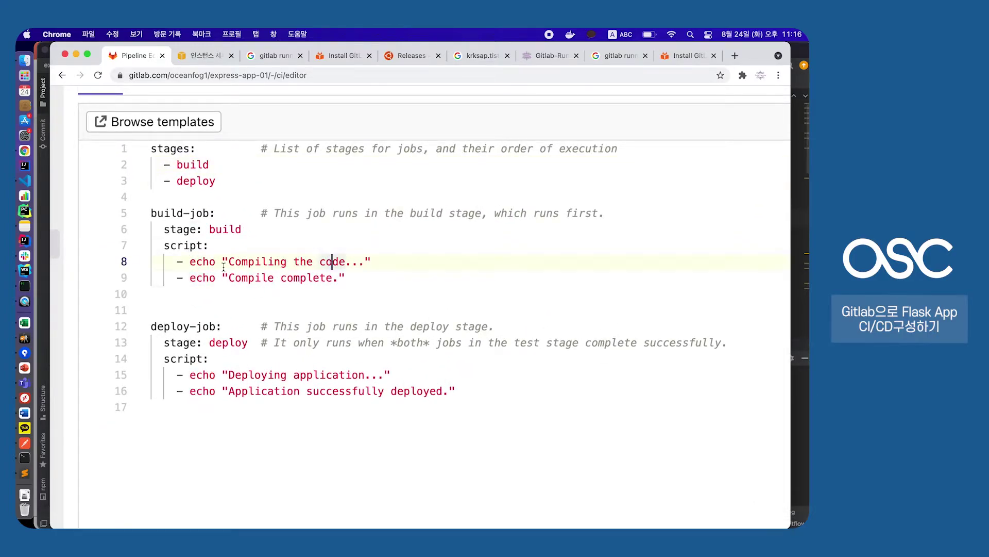
click(228, 375)
key(shift+Right)
key(shift+Right)
key(shift+Right)
key(shift+Right)
key(shift+Right)
key(shift+Right)
key(shift+Right)
key(shift+Right)
key(shift+Right)
key(shift+Right)
key(shift+Right)
key(shift+Right)
key(shift+Right)
key(shift+Right)
key(shift+Right)
key(shift+Right)
key(shift+Right)
key(shift+Right)
key(shift+Right)
key(shift+Right)
key(Right)
click(307, 385)
key(shift+Right)
key(shift+Right)
key(shift+Right)
key(shift+Right)
key(shift+Right)
key(shift+Right)
key(shift+Right)
key(shift+Right)
key(shift+Right)
key(shift+Right)
key(shift+Right)
key(shift+Right)
key(shift+Right)
key(shift+Right)
key(shift+Right)
key(shift+Right)
key(shift+Right)
key(shift+Right)
key(shift+Right)
key(shift+Right)
key(Right)
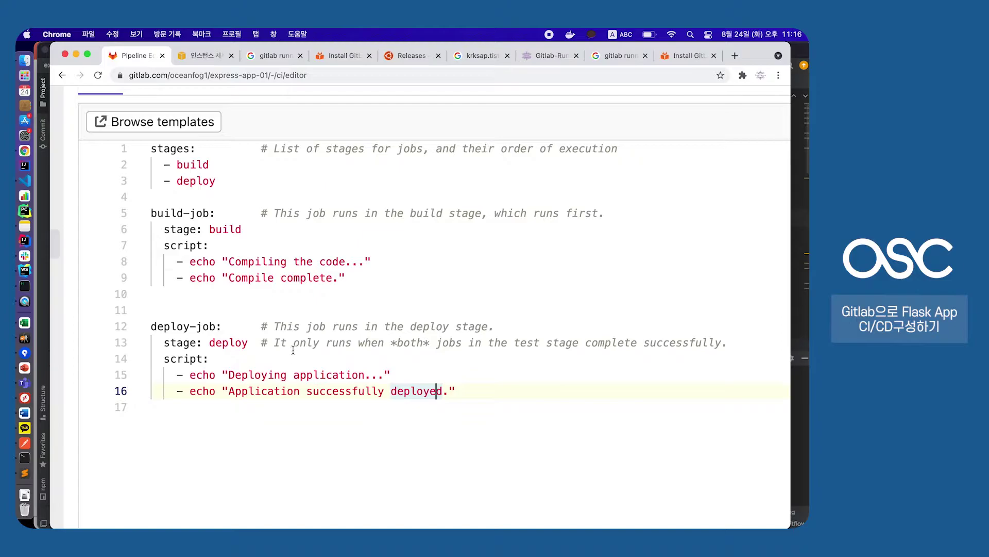
scroll(386, 275, down, 1)
scroll(389, 268, up, 5)
scroll(393, 256, down, 2)
scroll(393, 257, down, 1)
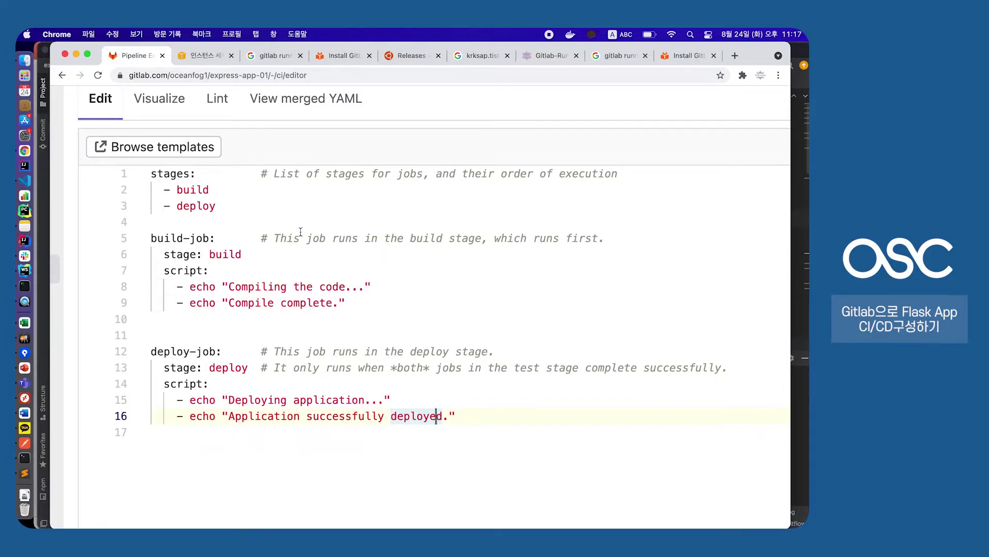
scroll(301, 232, down, 1)
key(super+minus)
key(super+minus)
key(super+minus)
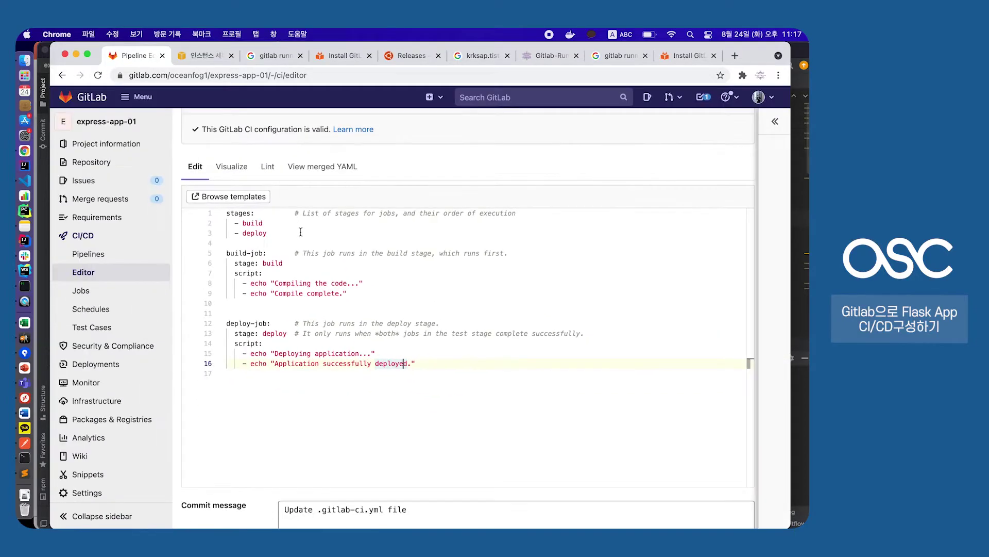
scroll(300, 232, down, 3)
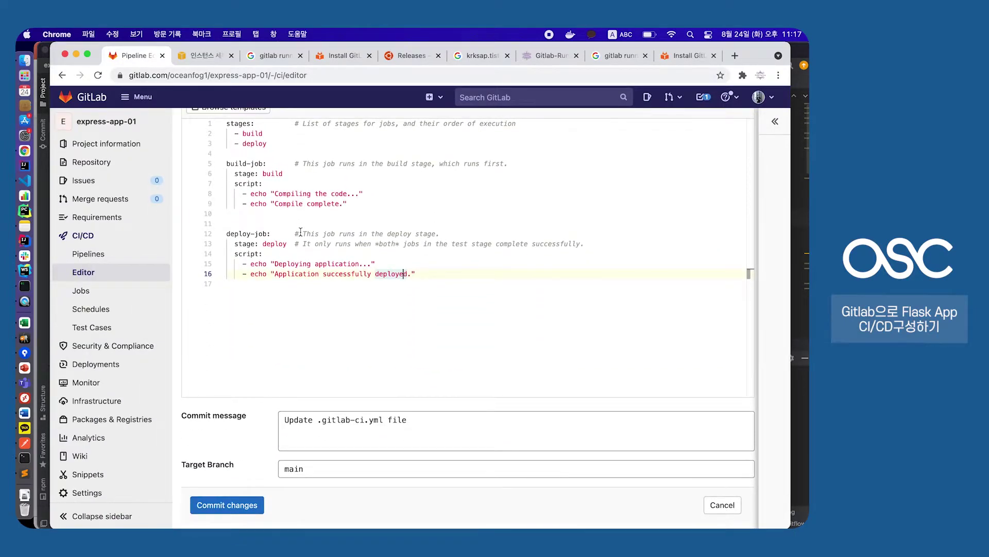
scroll(301, 232, up, 3)
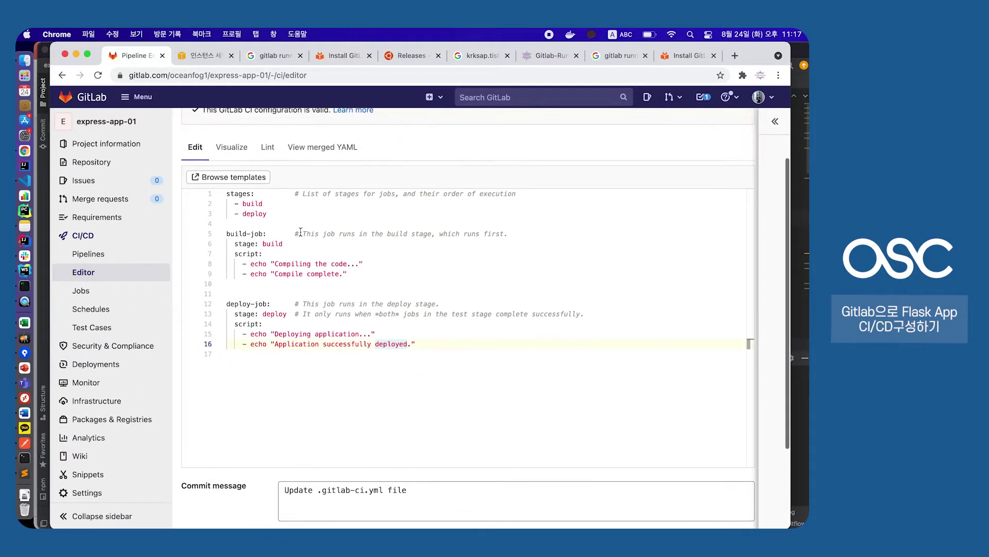
Add 'tags:' with '- aeur01' under build-job's stage line
click(295, 245)
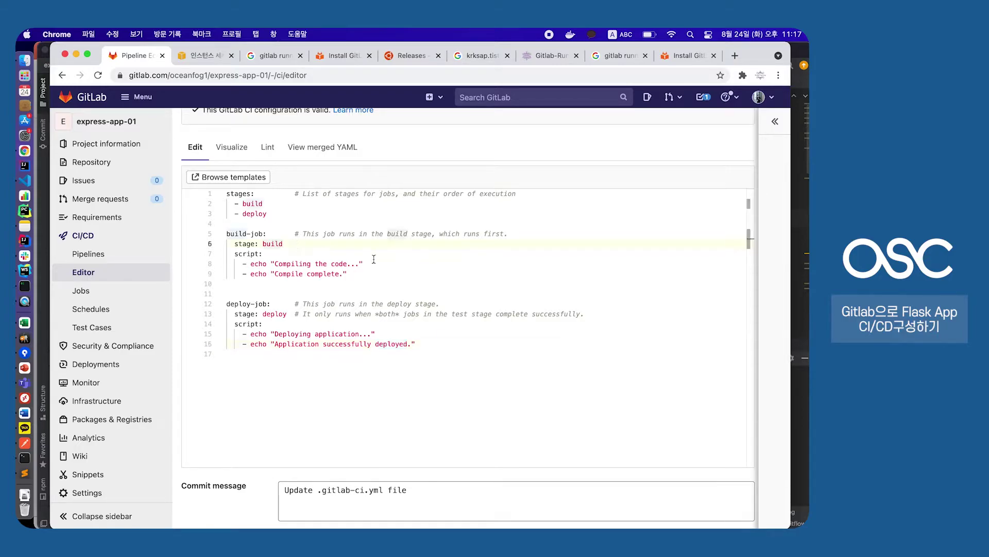
key(Return)
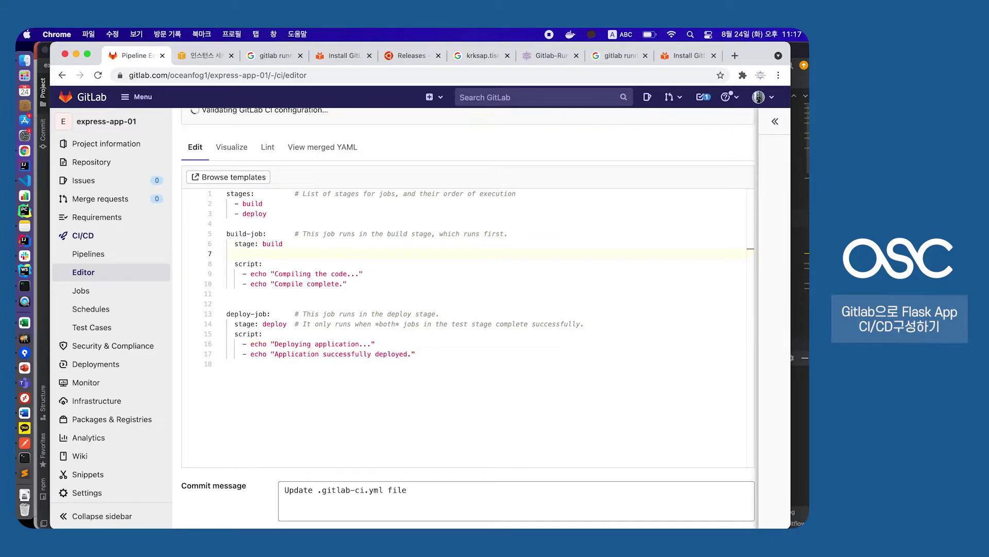
text(tags:)
key(Return)
text(- )
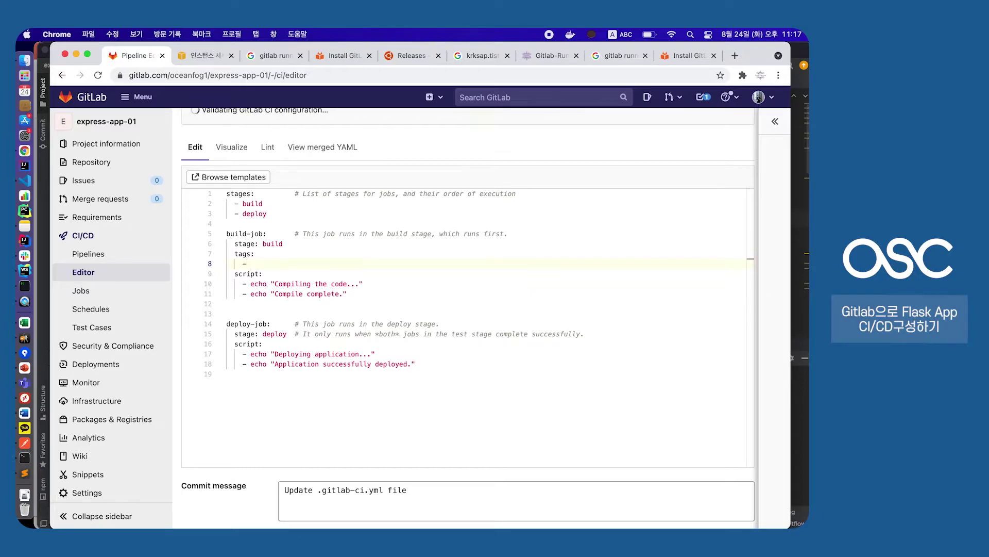
text(aeur01)
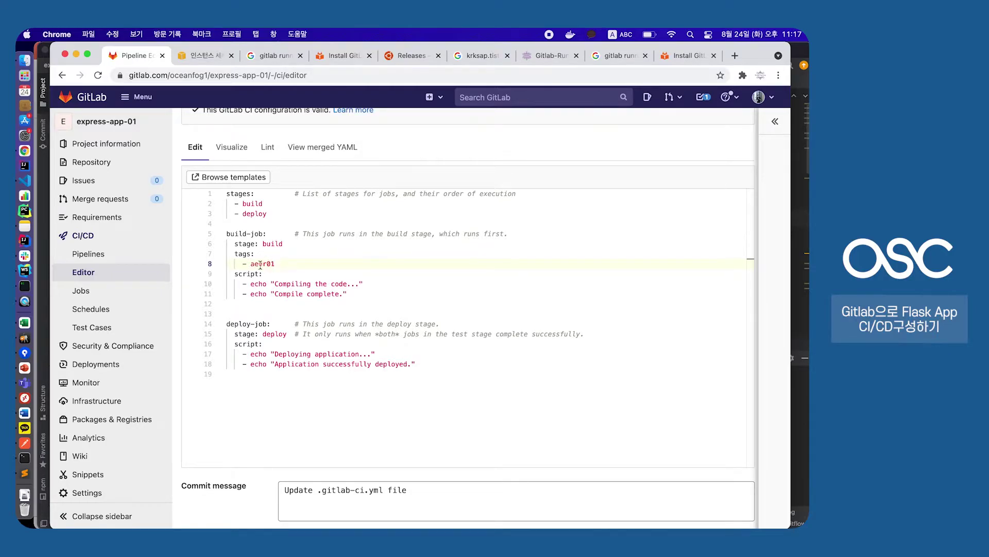
drag(233, 253, 279, 263)
key(super+c)
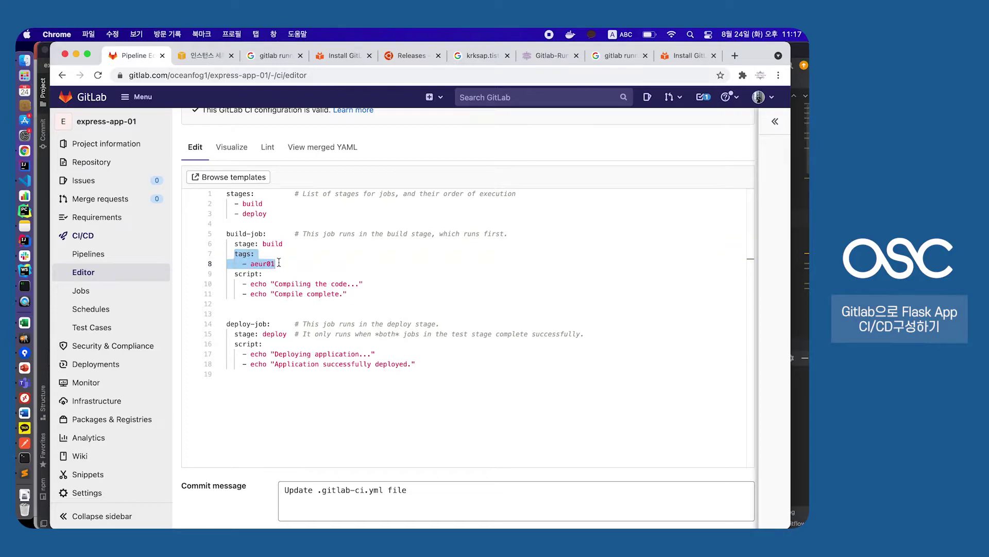
Paste the same aeur01 tags block under deploy-job and verify both tags
click(298, 334)
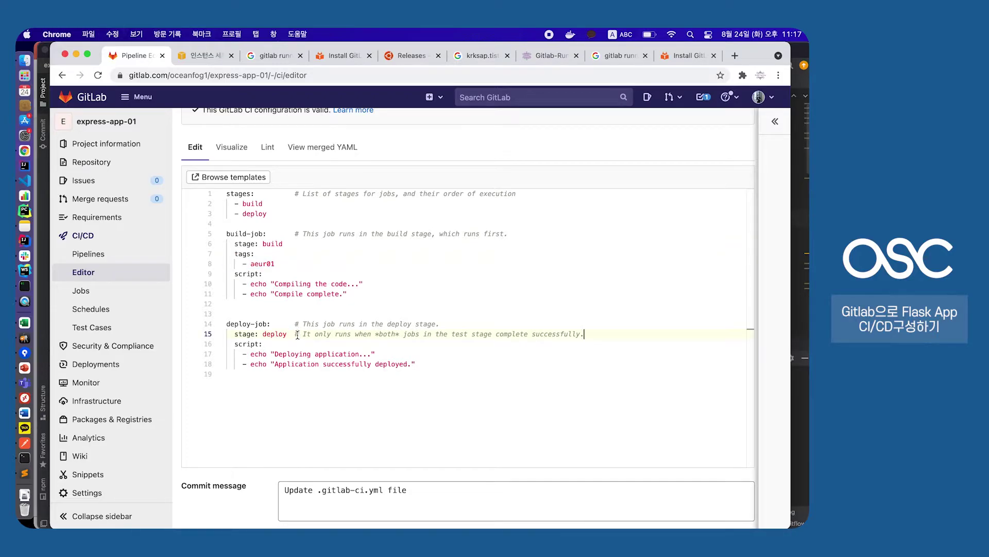
key(Return)
key(super+v)
drag(250, 355, 269, 354)
click(269, 355)
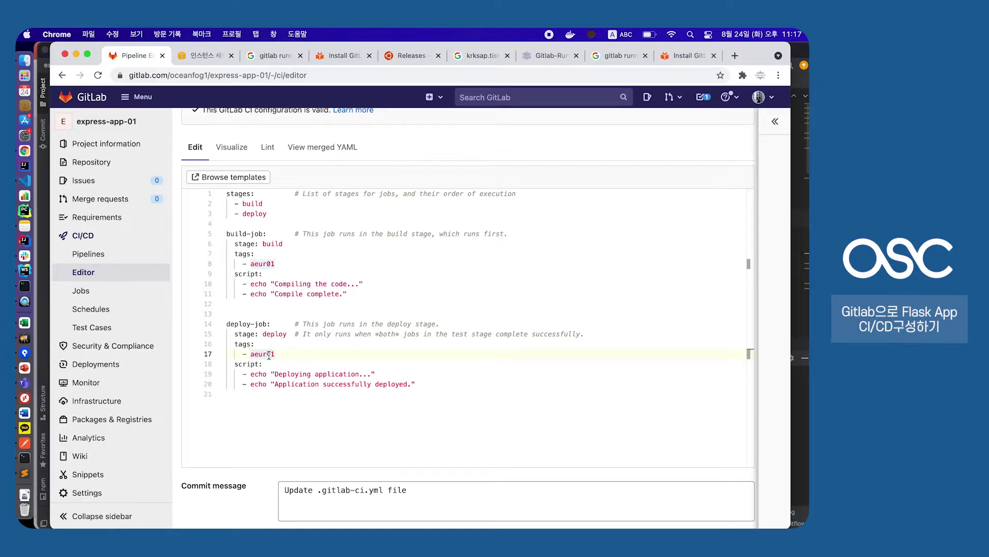
scroll(269, 354, up, 5)
drag(238, 200, 304, 200)
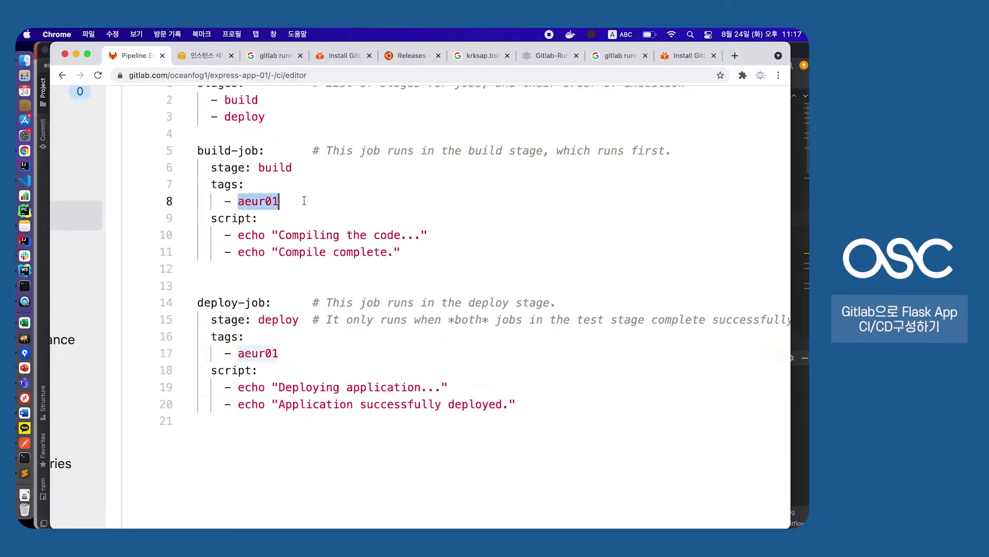
click(304, 201)
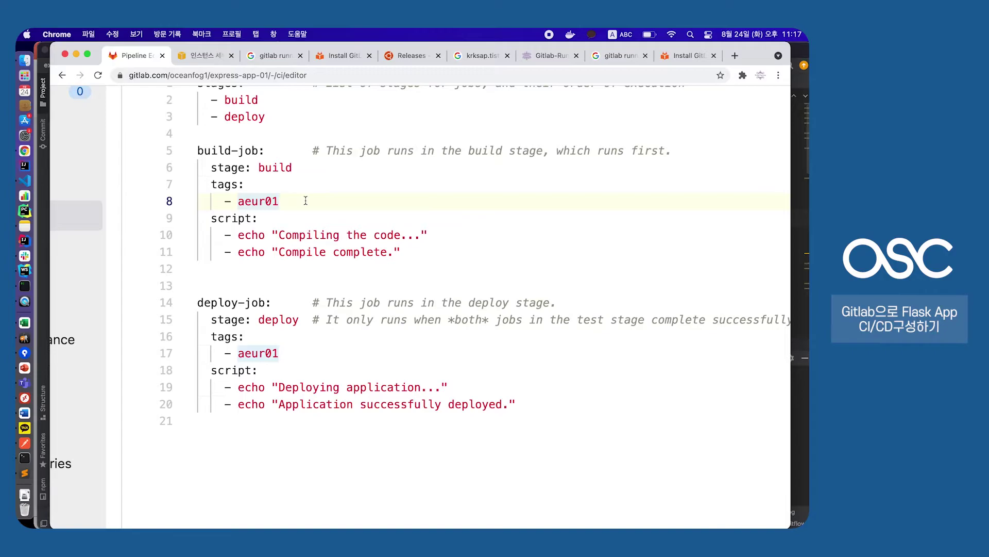
scroll(306, 200, down, 5)
scroll(306, 201, down, 3)
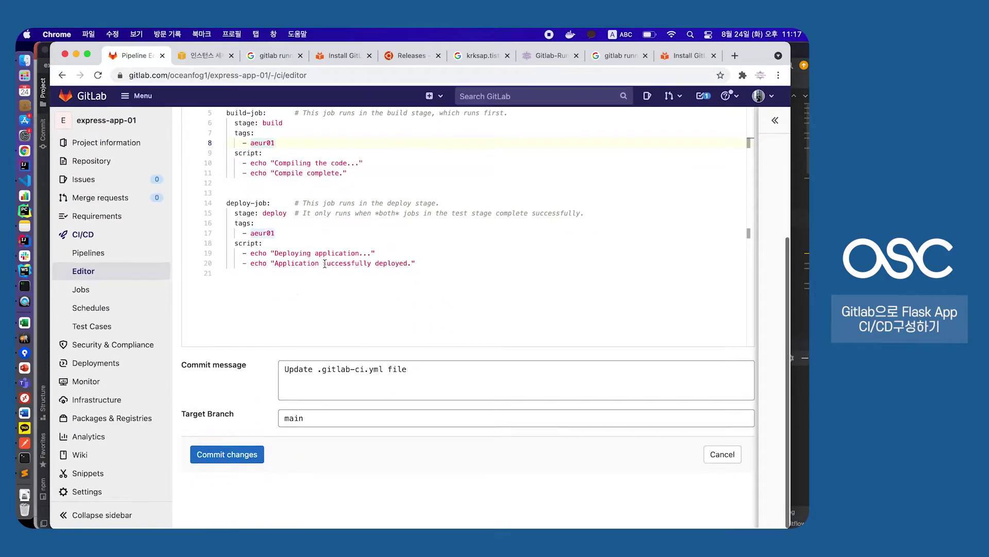
Commit the aeur01-tagged .gitlab-ci.yml to main, then go to CI/CD Pipelines
click(226, 458)
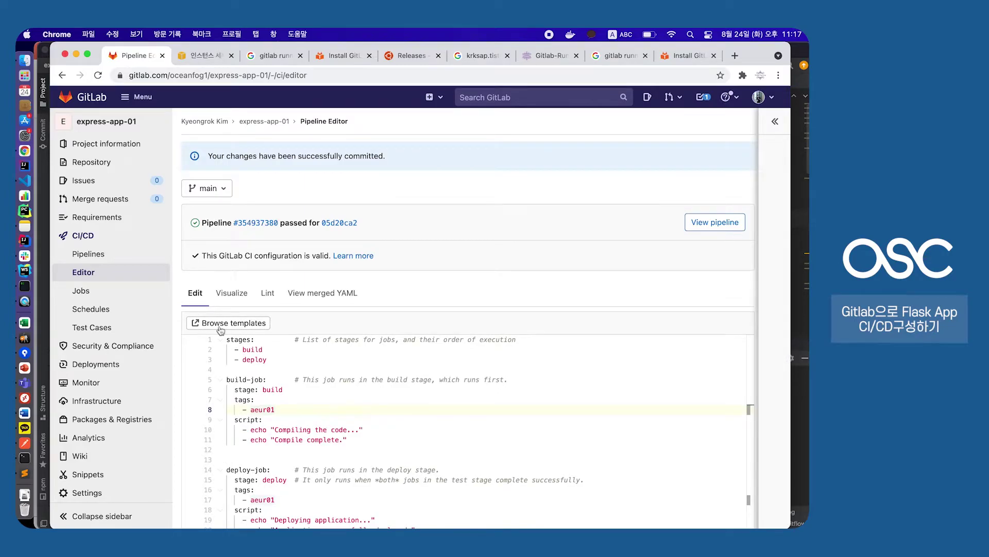
scroll(288, 220, up, 5)
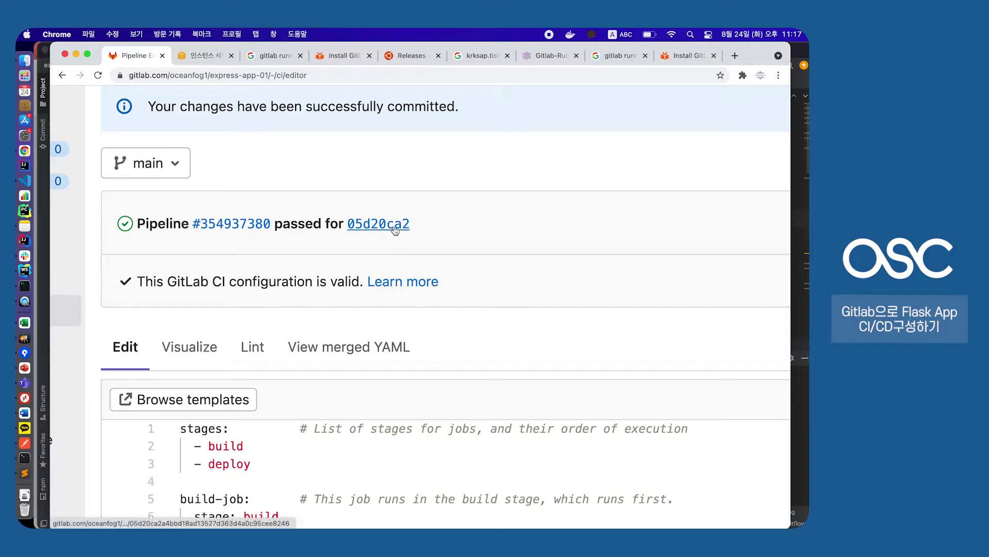
scroll(333, 260, down, 5)
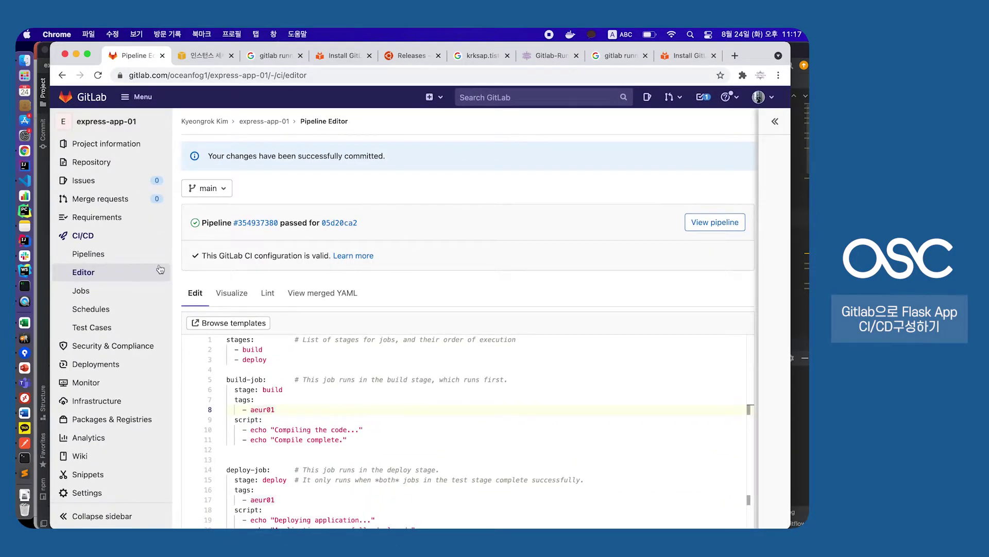
click(93, 257)
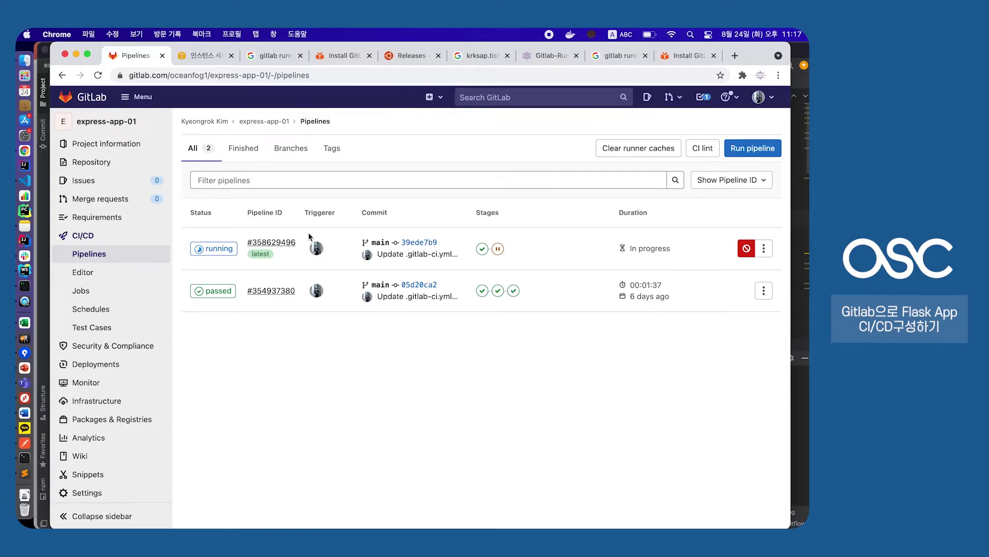
Wait for pipeline #358629496 to show passed, then open its details
scroll(308, 231, up, 5)
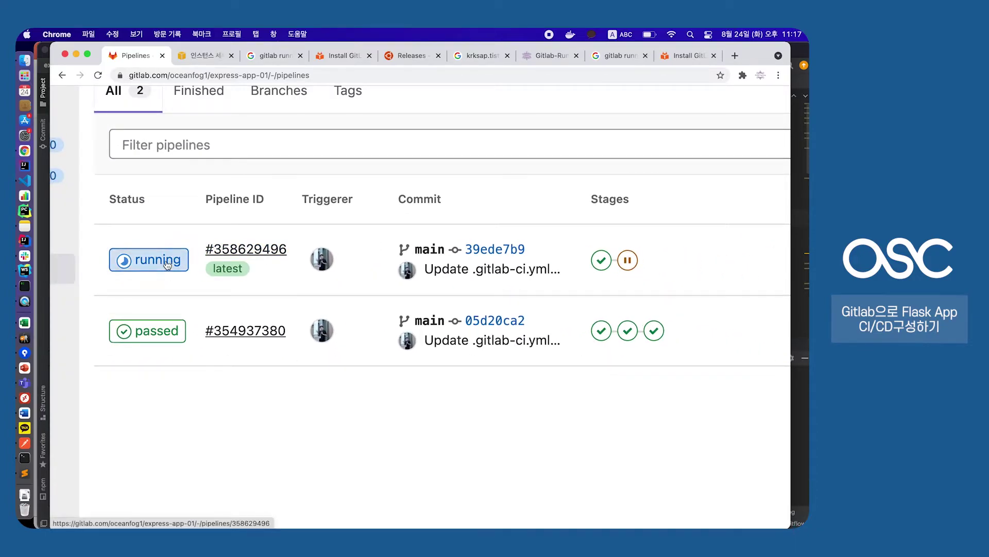
drag(552, 275, 420, 270)
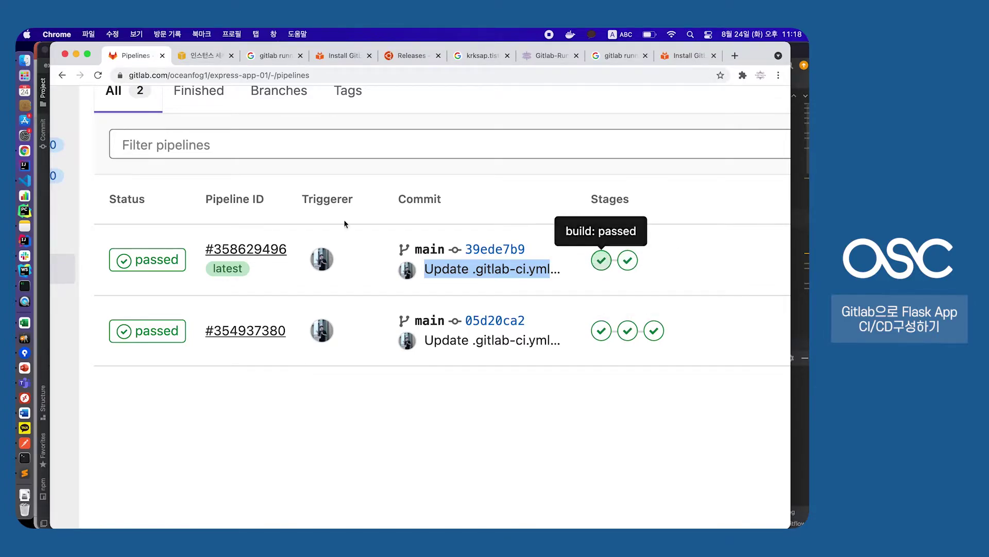
click(157, 269)
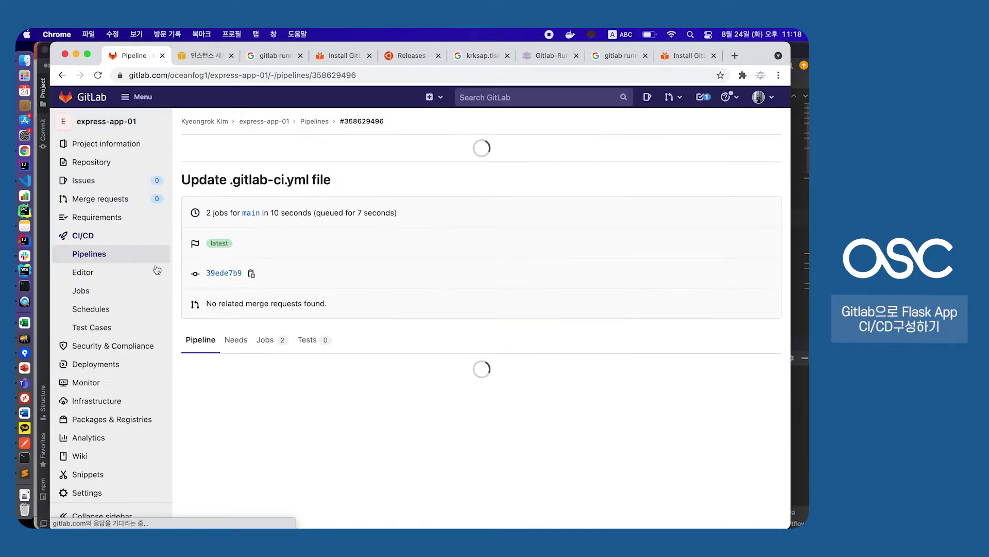
Open build-job's log and find the 'Compiling the code' echo line
scroll(284, 270, down, 5)
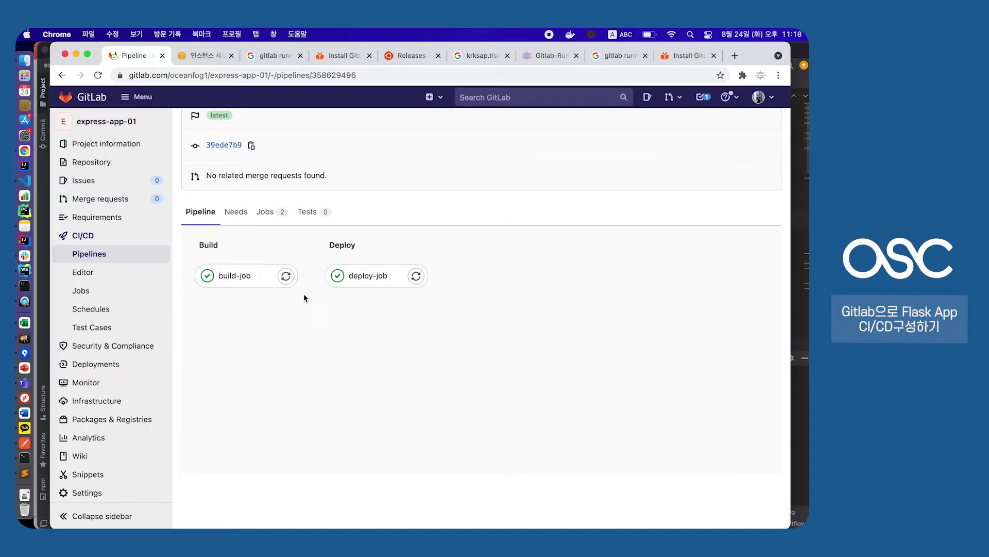
click(234, 278)
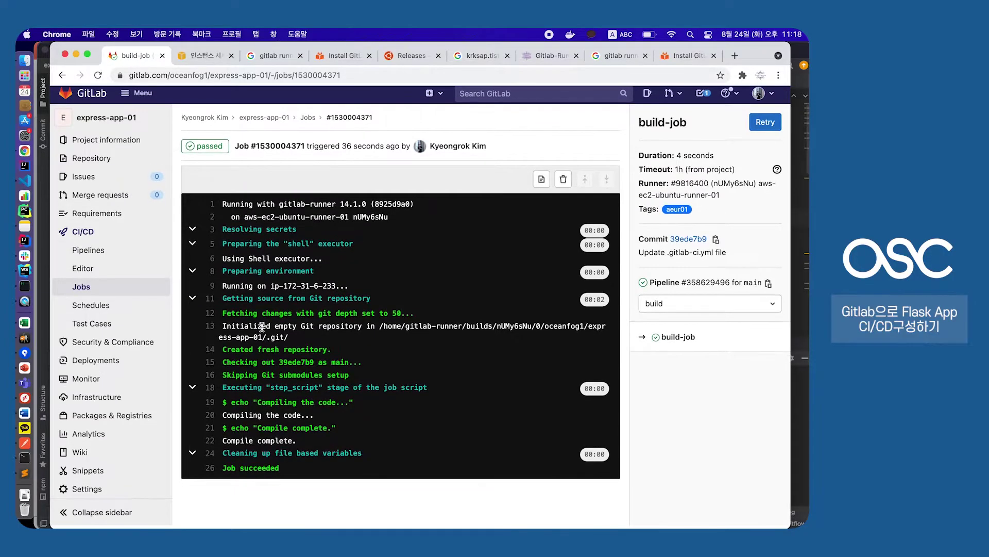
ctrl+scroll(262, 327, up, 3)
scroll(211, 369, down, 2)
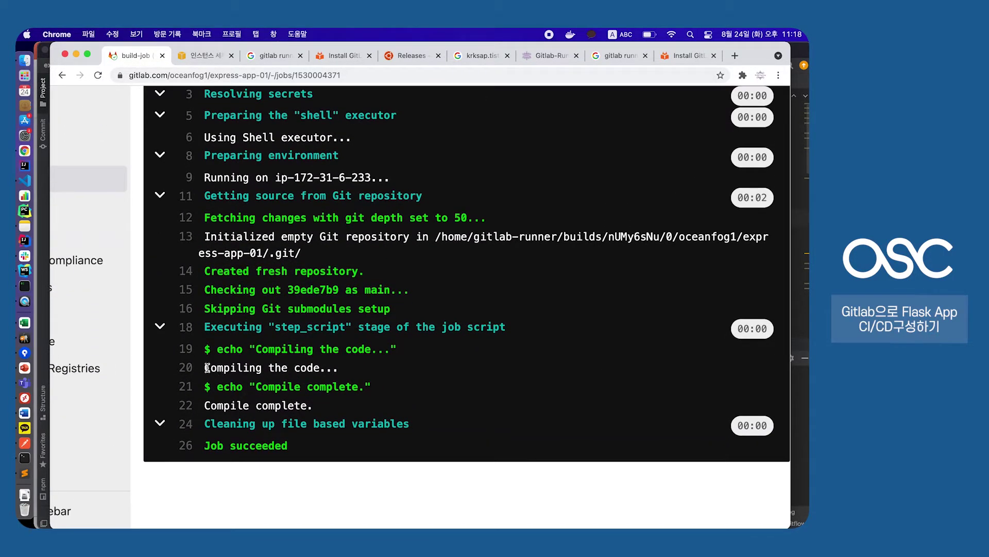
drag(214, 351, 412, 355)
click(412, 354)
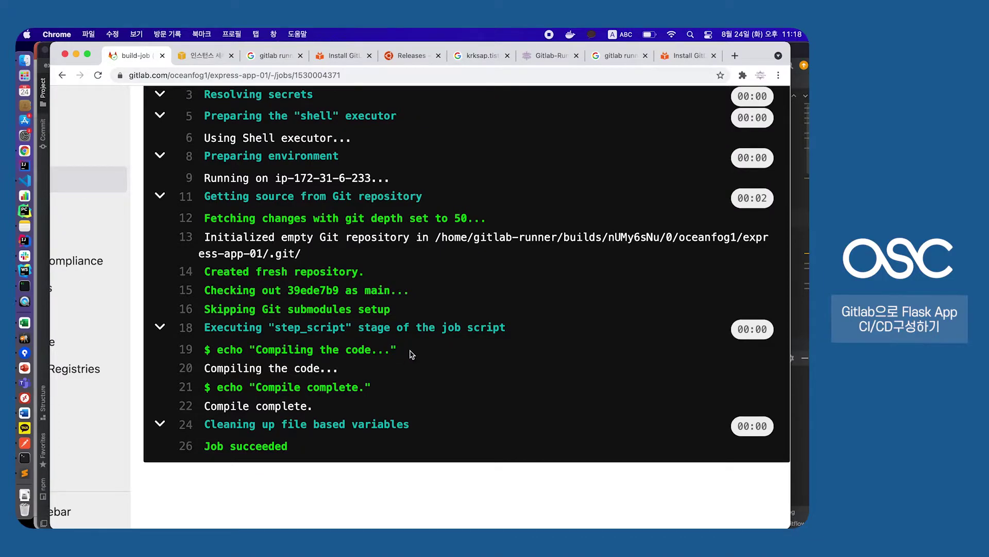
Trace the runner's clone path on the 'Initialized empty Git repository' line to express-app-01/.git/
scroll(469, 288, up, 4)
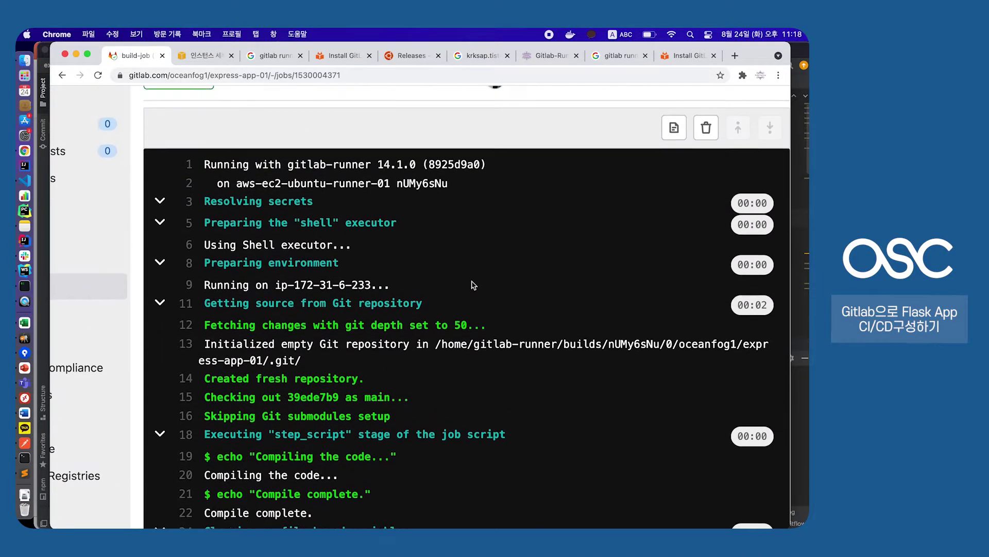
drag(212, 352, 575, 351)
click(409, 349)
scroll(408, 348, right, 2)
click(575, 351)
drag(642, 350, 703, 351)
click(703, 351)
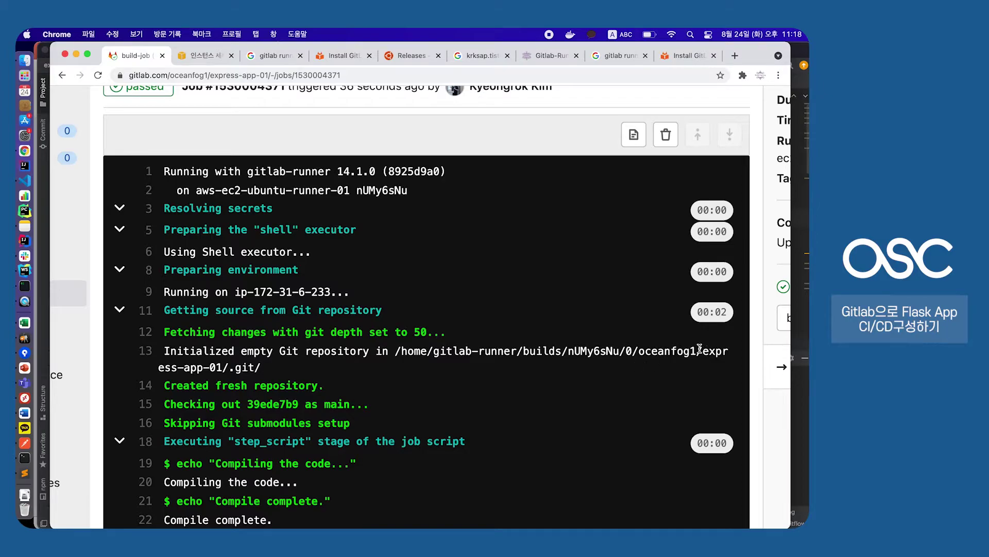
drag(705, 351, 295, 374)
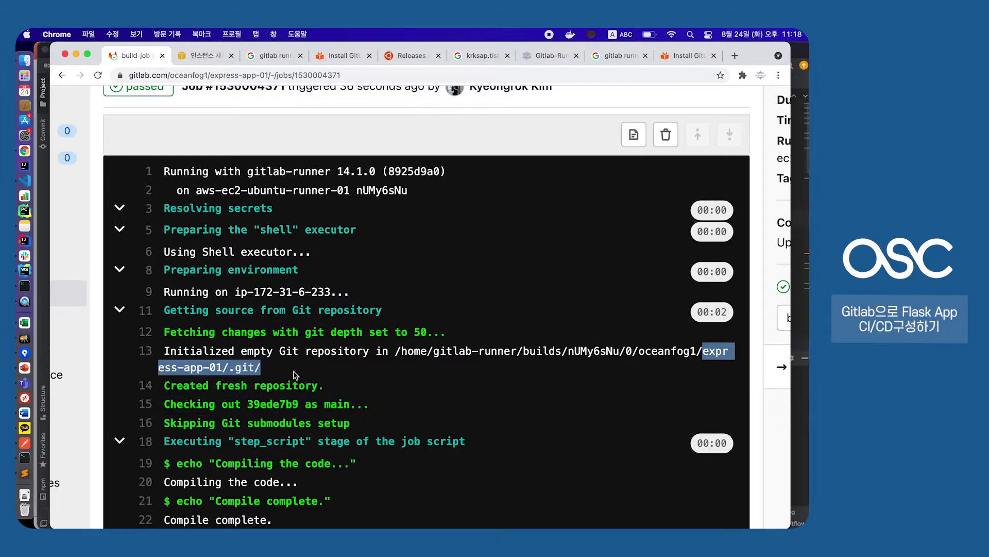
click(291, 371)
scroll(291, 371, down, 2)
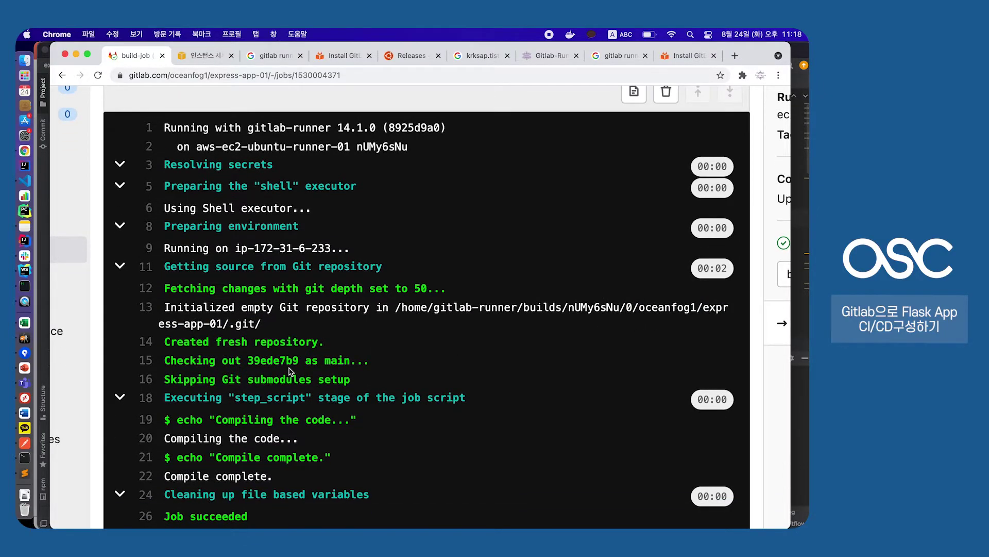
scroll(291, 371, down, 3)
scroll(291, 371, left, 5)
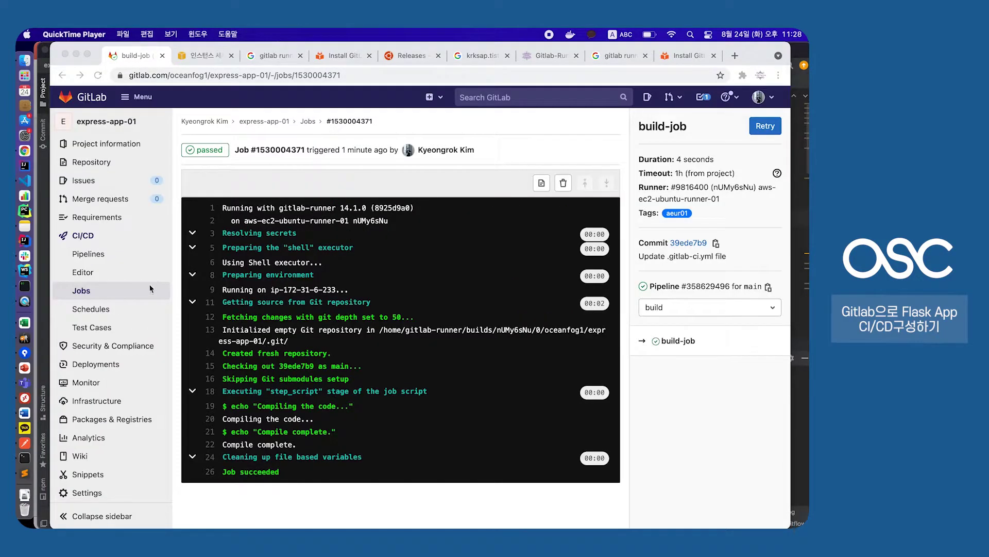
click(95, 274)
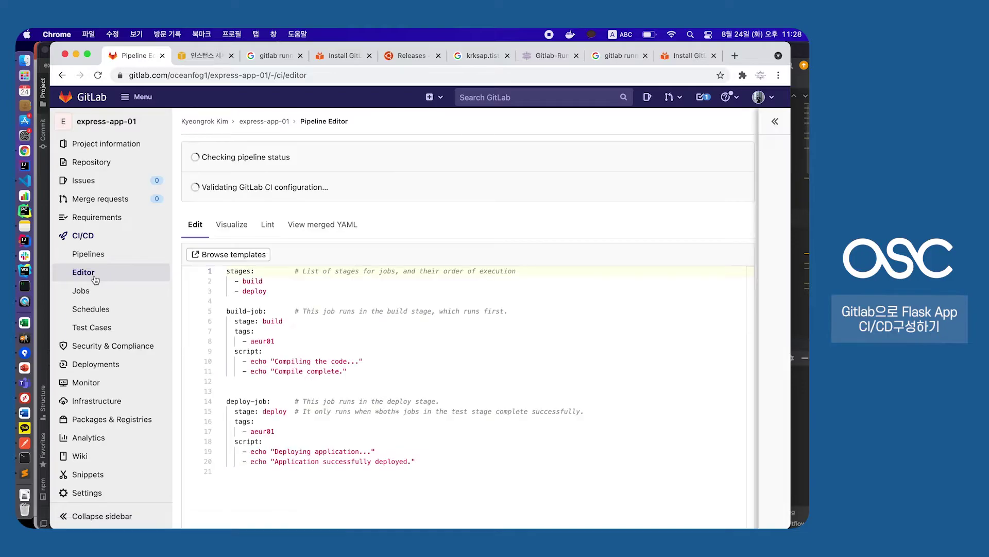
Check build-job's aeur01 tag on line 8 of the config, then return to Pipelines
scroll(288, 319, down, 2)
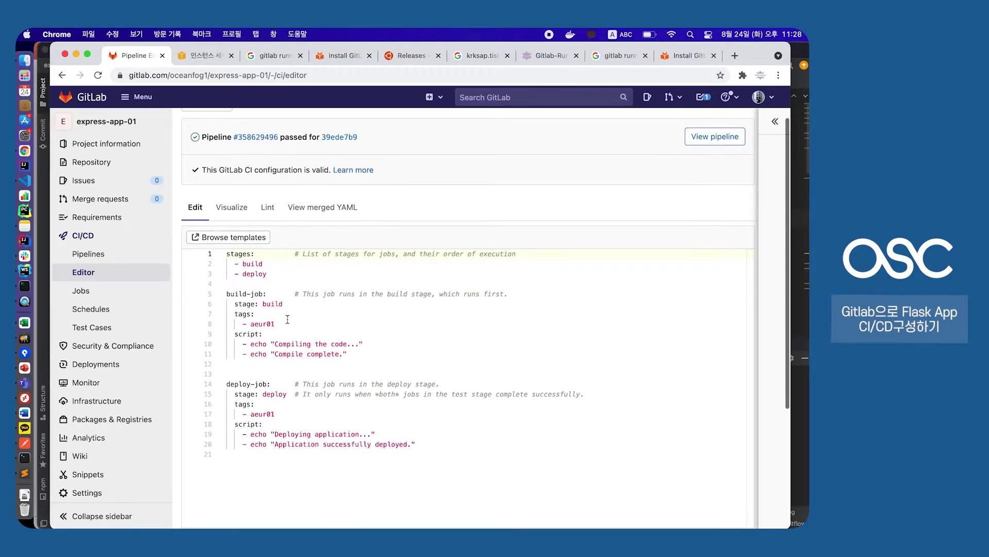
drag(373, 432, 289, 328)
click(289, 316)
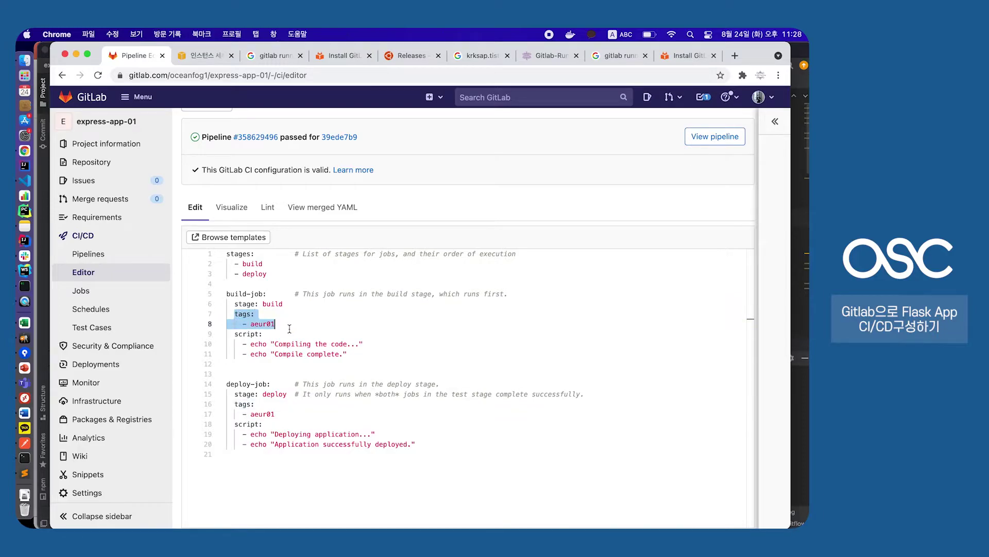
click(290, 328)
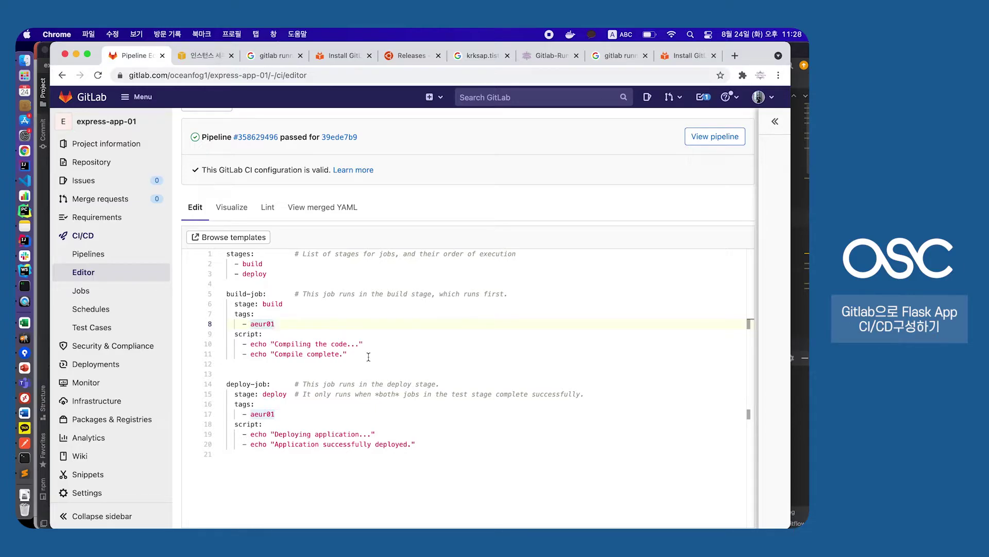
click(90, 251)
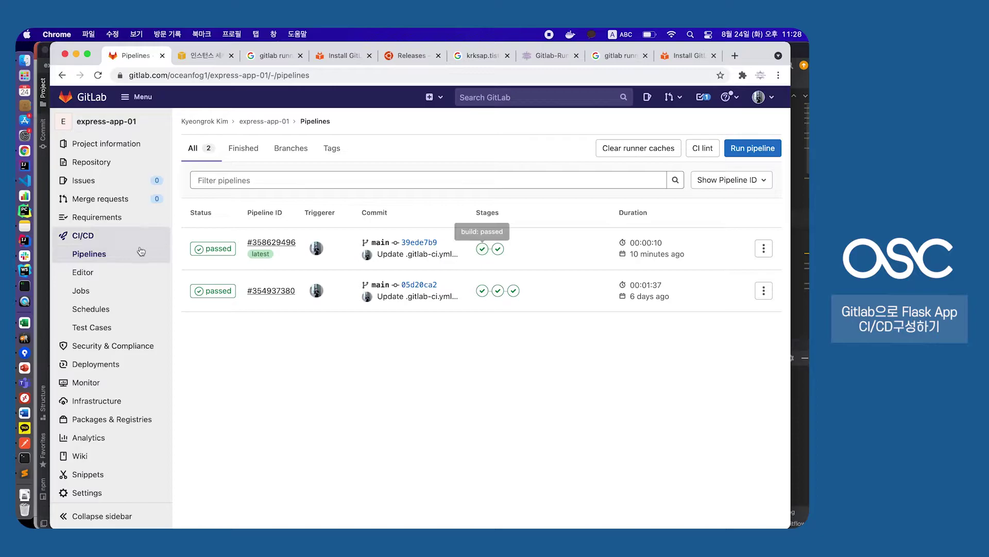
Open the latest passed pipeline's build-job log
click(210, 252)
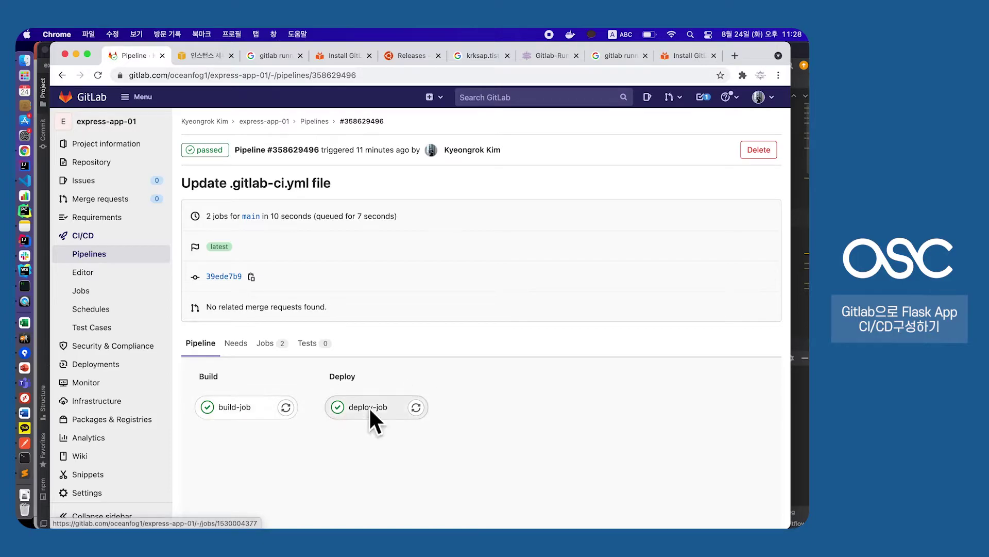
click(233, 412)
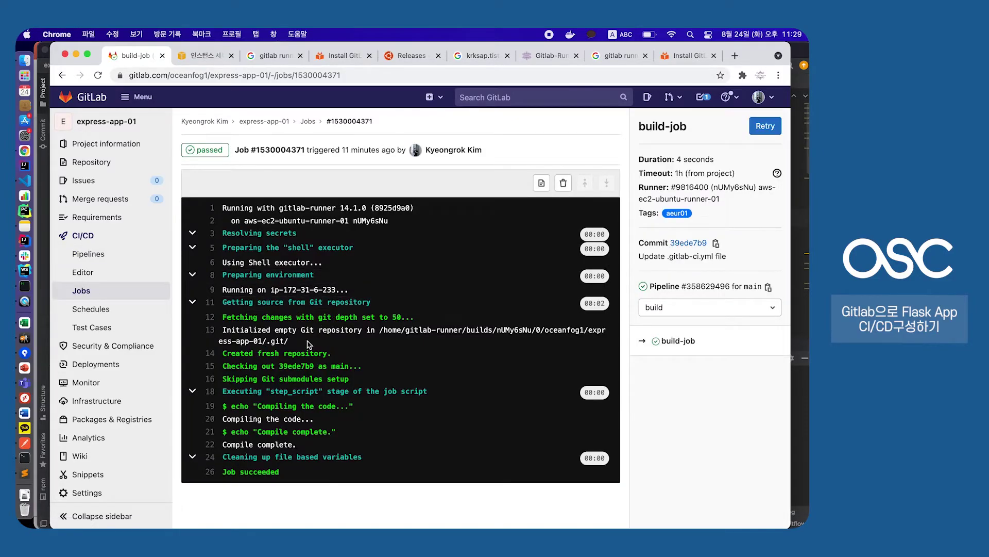
drag(222, 330, 380, 330)
click(379, 329)
Select and copy the full express-app-01 clone path from log line 13
scroll(386, 330, up, 3)
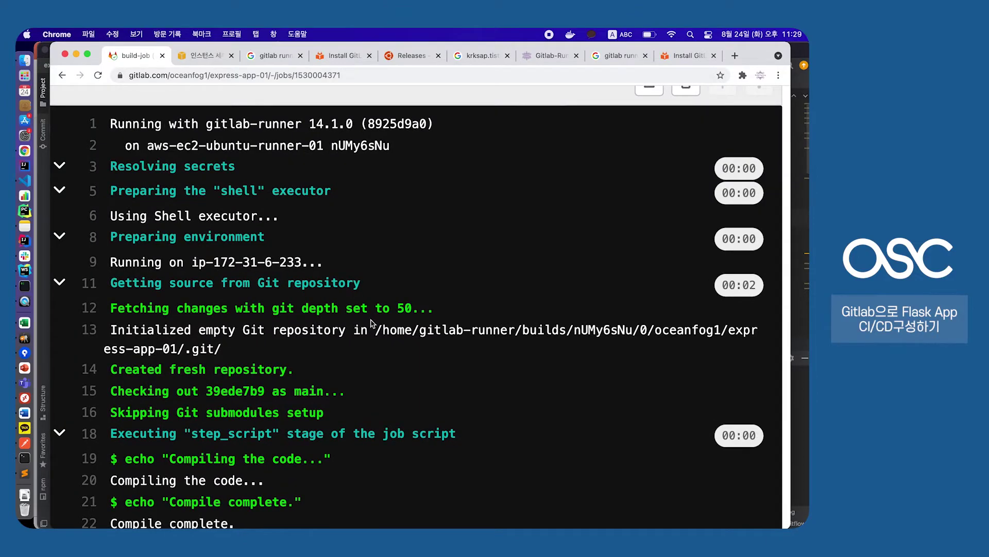
drag(377, 329, 724, 329)
click(631, 328)
click(724, 329)
scroll(359, 348, down, 5)
scroll(359, 348, up, 3)
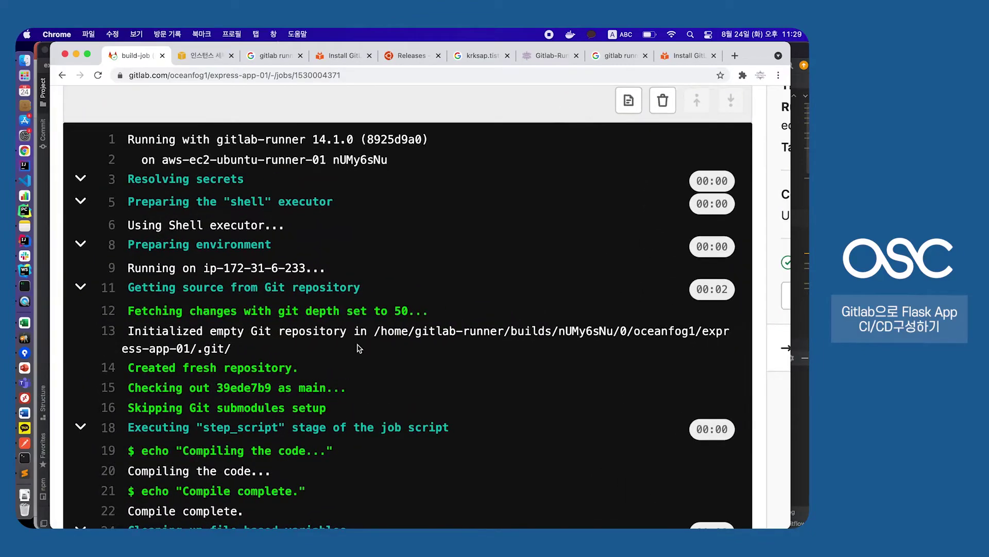
drag(374, 331, 230, 347)
key(super+c)
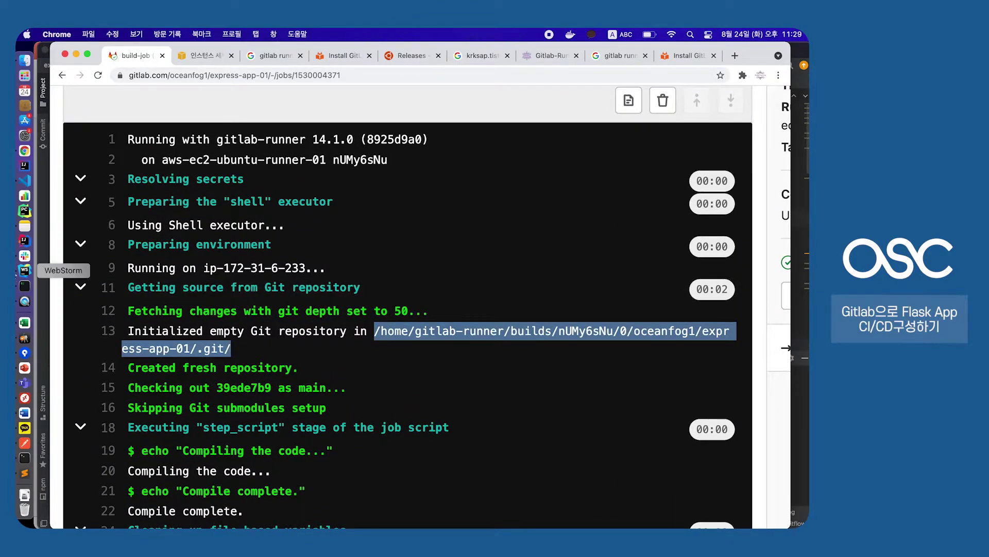
click(25, 285)
List the current folder, then change into the runner's cloned .git folder using the pasted path
text(ll)
key(Return)
text(cd)
key(super+v)
key(Return)
double_click(280, 283)
click(292, 283)
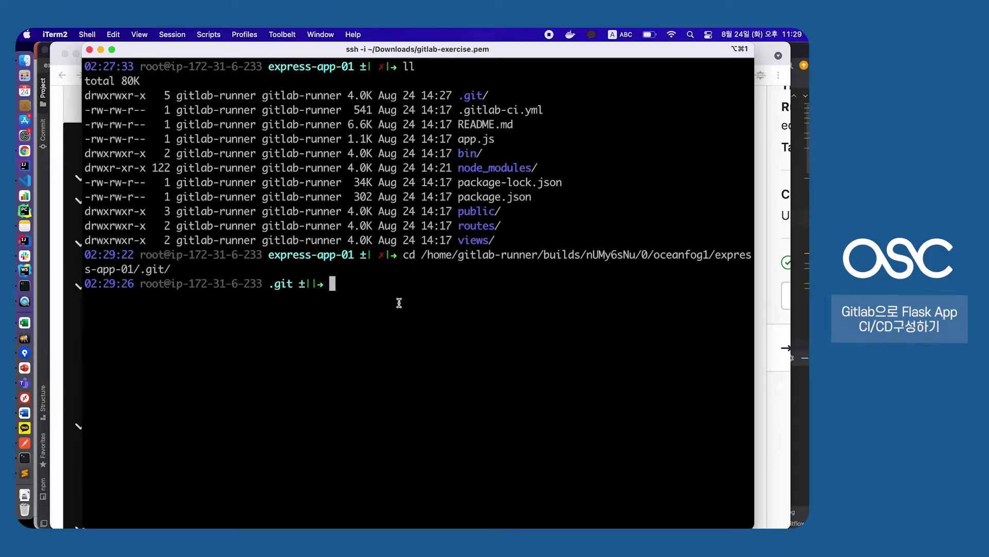
List the contents of the .git folder with ll
text(ll)
key(Return)
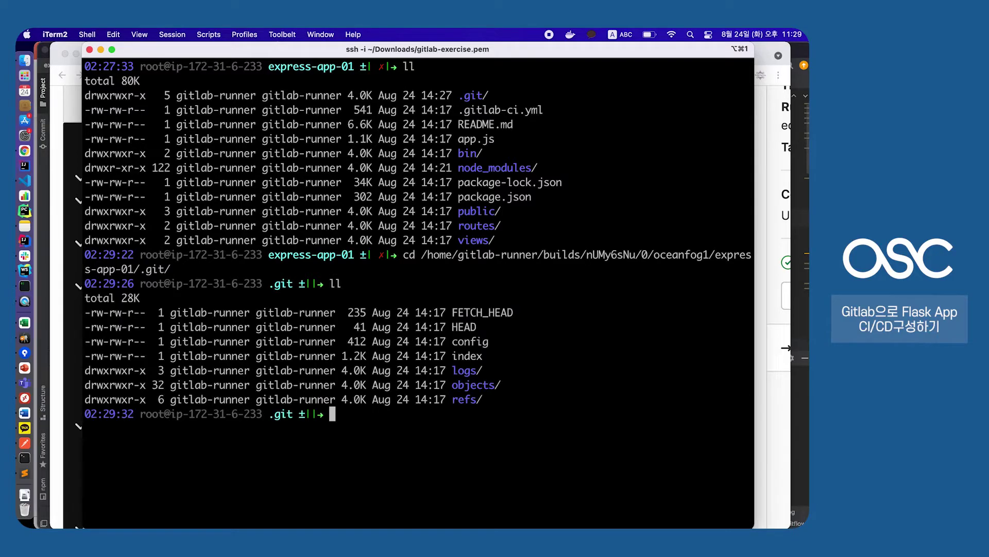
drag(462, 317, 484, 388)
click(490, 407)
triple_click(489, 408)
click(472, 421)
Return to express-app-01 and list its files, pointing out app.js
text(..)
key(Return)
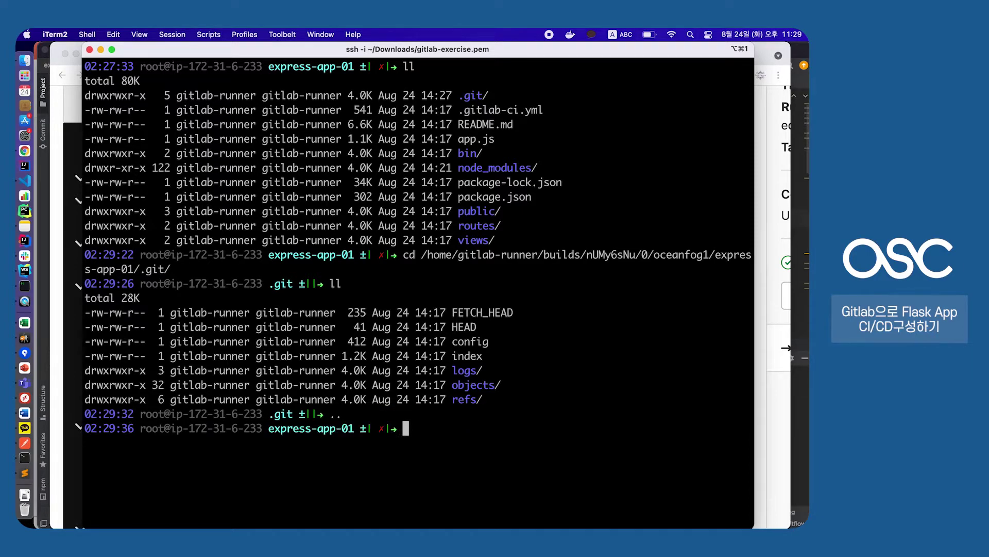
text(cd ..)
key(BackSpace)
key(BackSpace)
key(BackSpace)
key(BackSpace)
key(BackSpace)
text(ls)
key(Return)
text(ll)
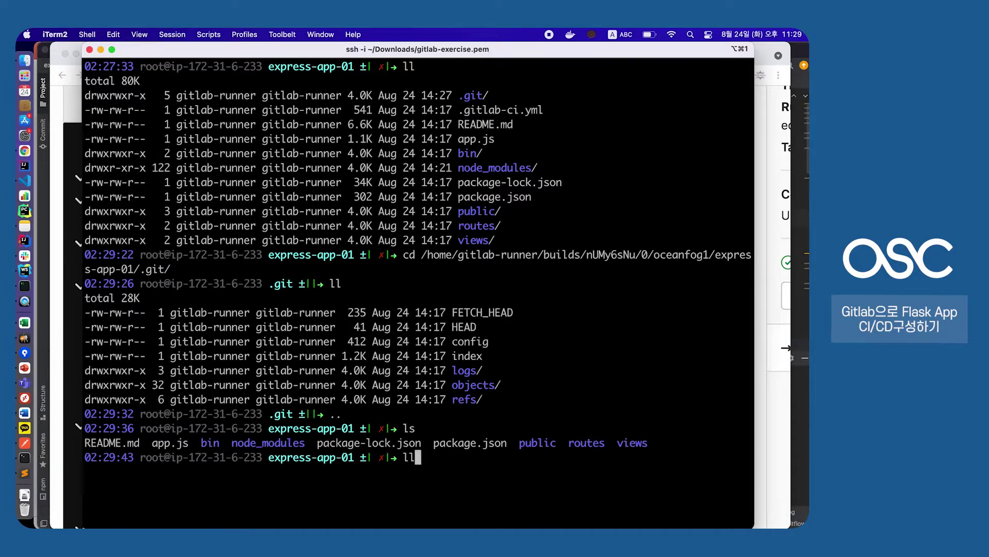
key(Return)
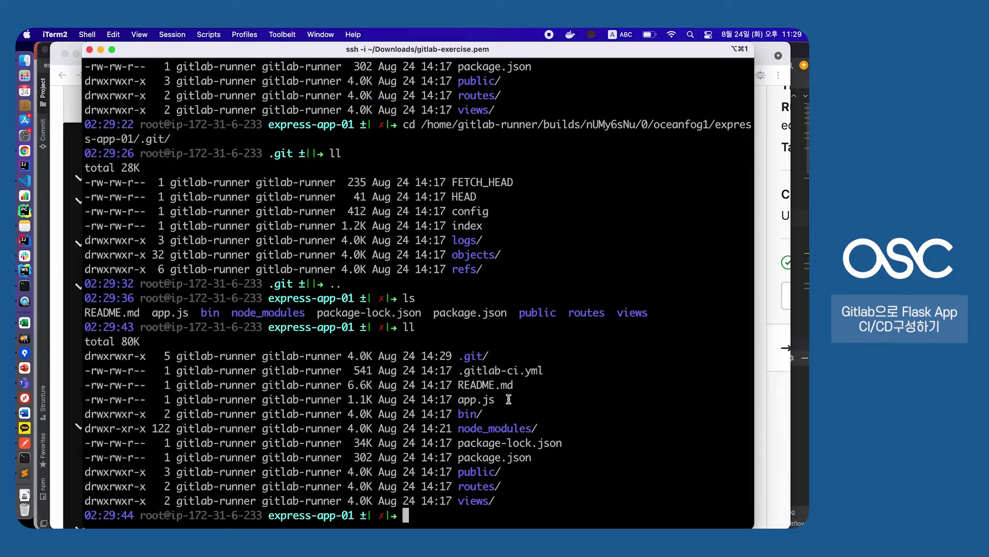
drag(460, 402, 513, 399)
click(513, 399)
View package.json in vim, where the start script runs node ./bin/www, then quit with :q
text(vim pack)
key(Tab)
text(.)
key(Tab)
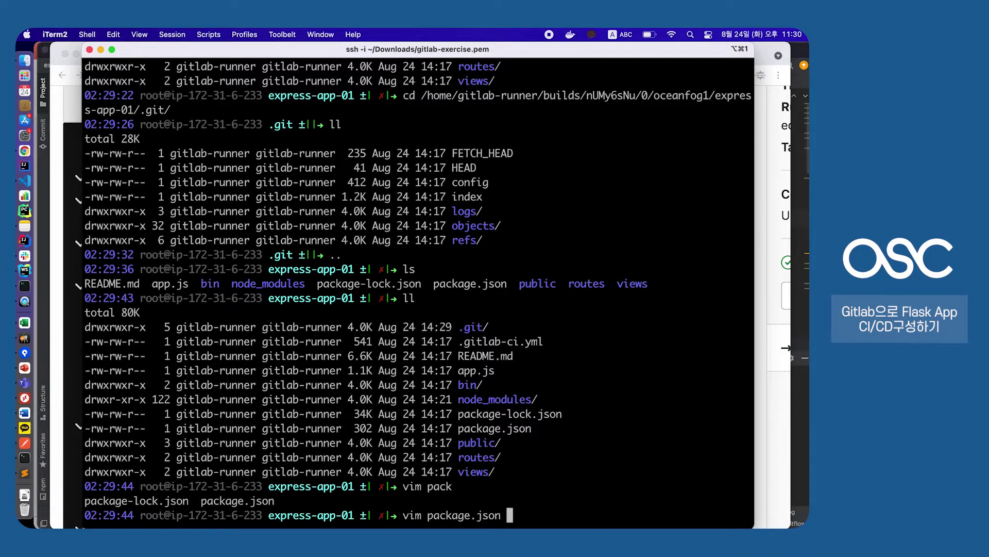
key(Return)
key(Down)
key(Down)
key(Down)
key(Down)
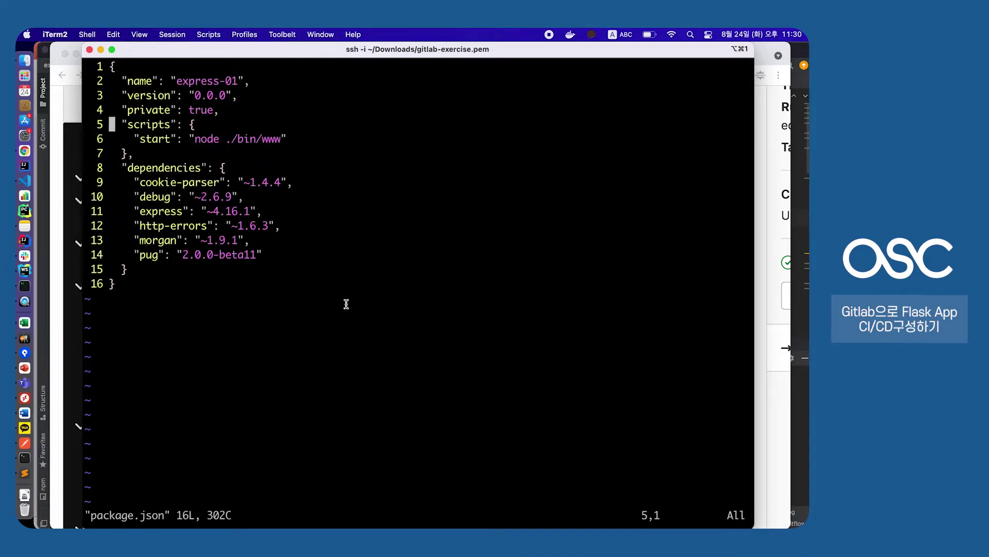
drag(139, 138, 294, 137)
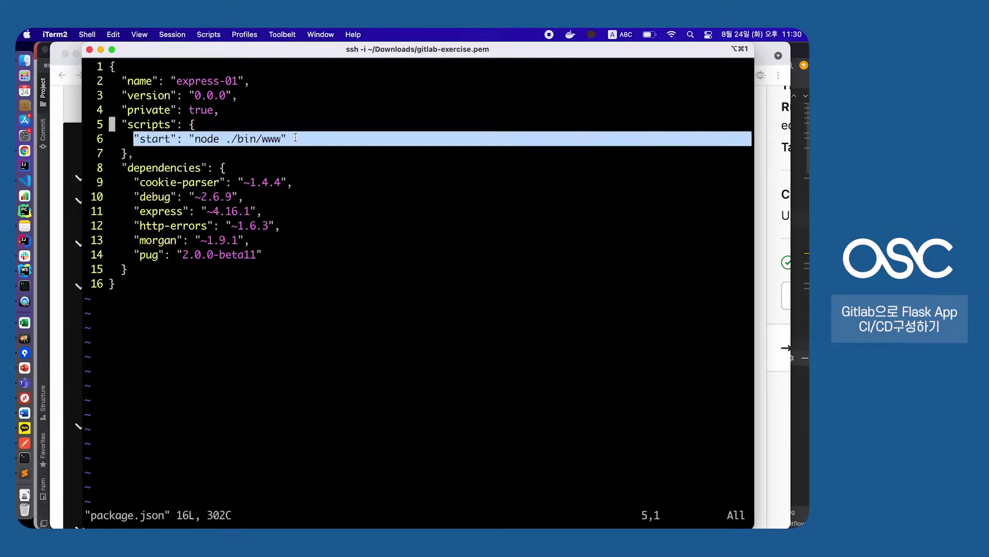
click(294, 137)
drag(128, 137, 215, 137)
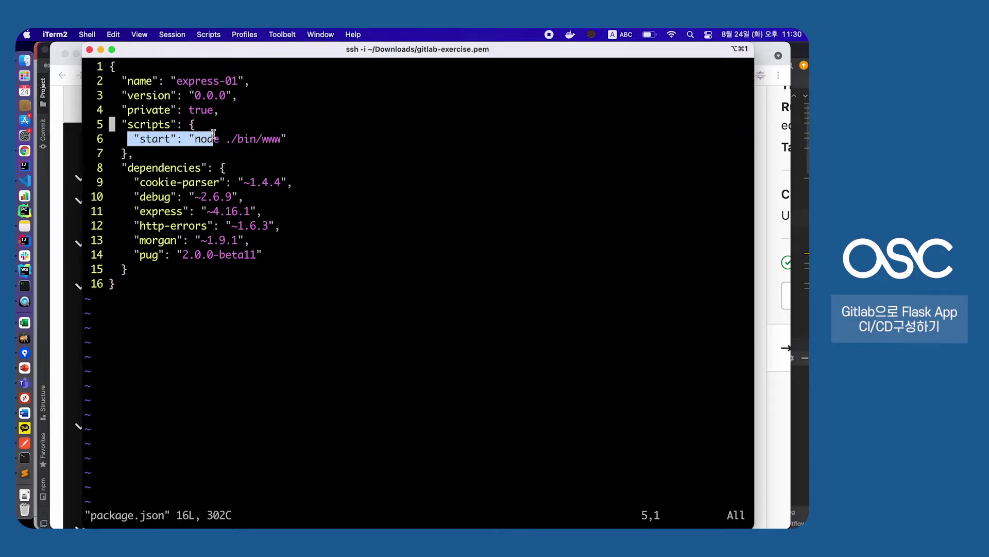
click(212, 137)
drag(131, 137, 285, 137)
click(147, 137)
click(284, 137)
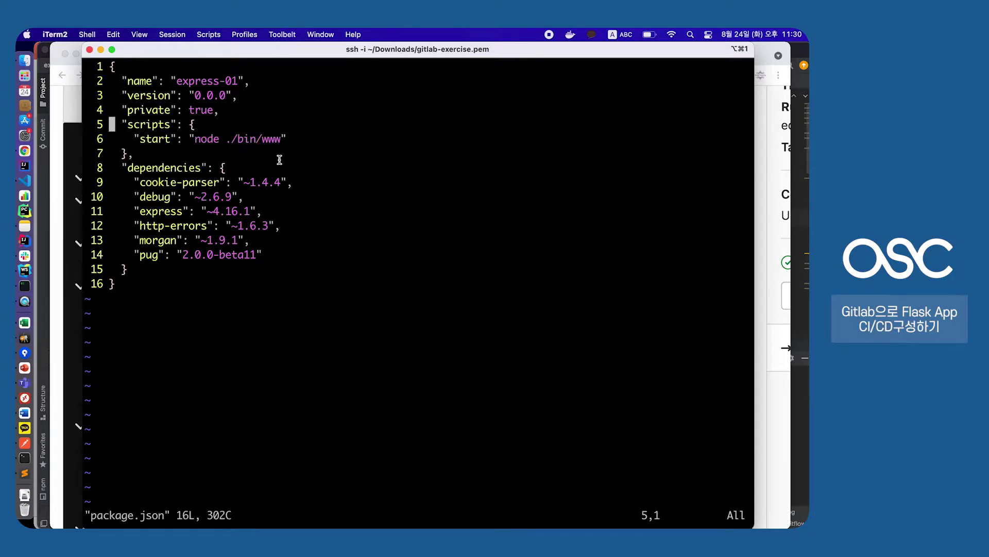
text(:q)
key(Return)
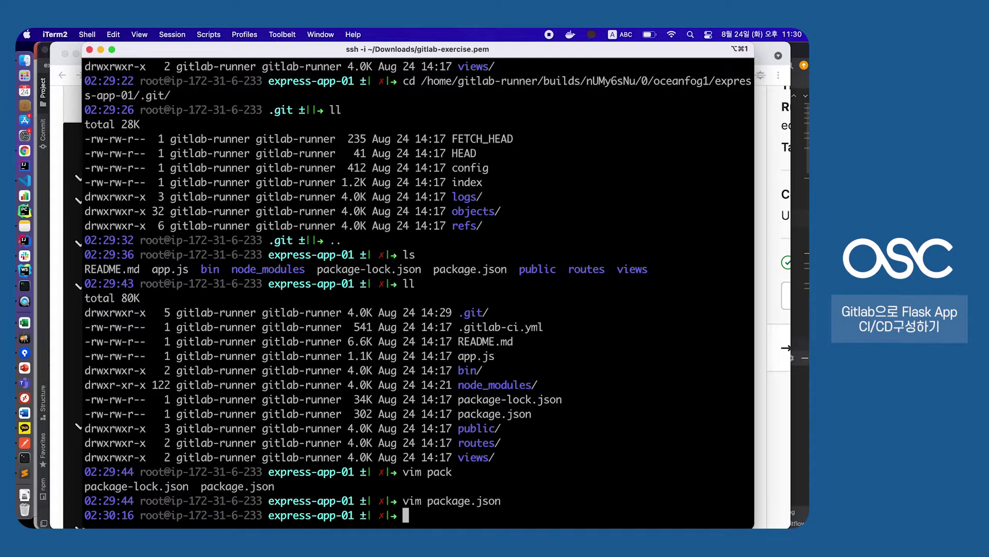
Run apt-get install nodejs to confirm Node.js is already on the server
text(apt-get install nodejs)
key(Return)
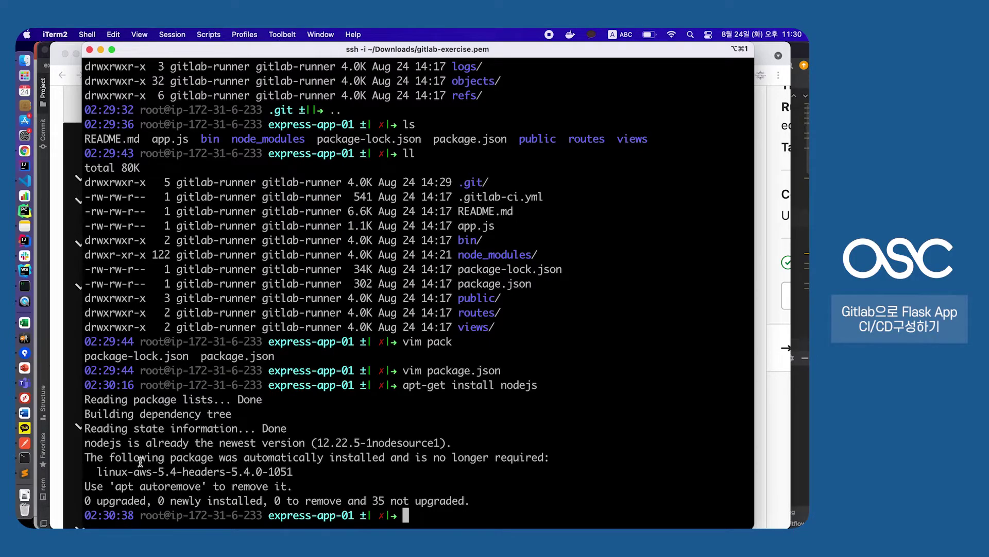
drag(408, 386, 529, 385)
click(529, 386)
text(npm run start)
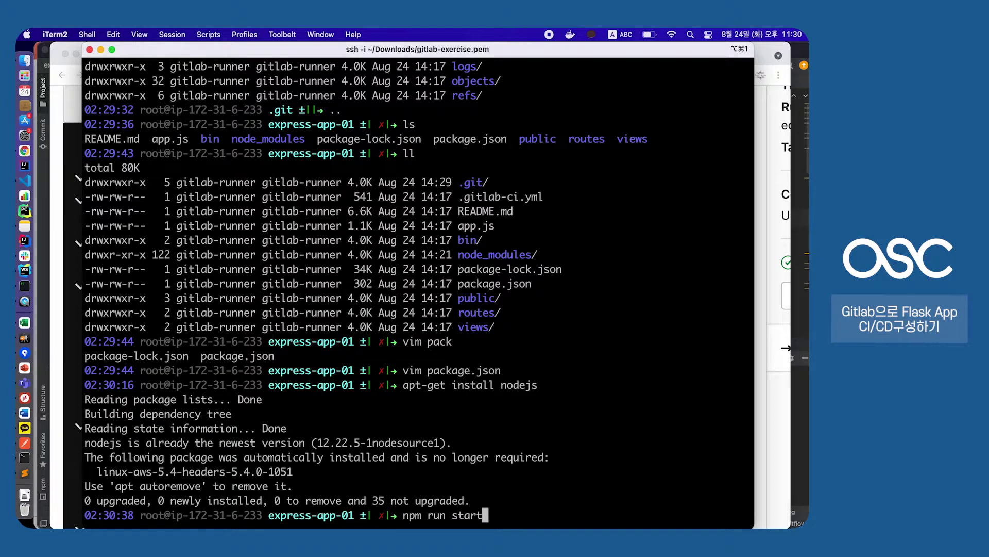
key(Return)
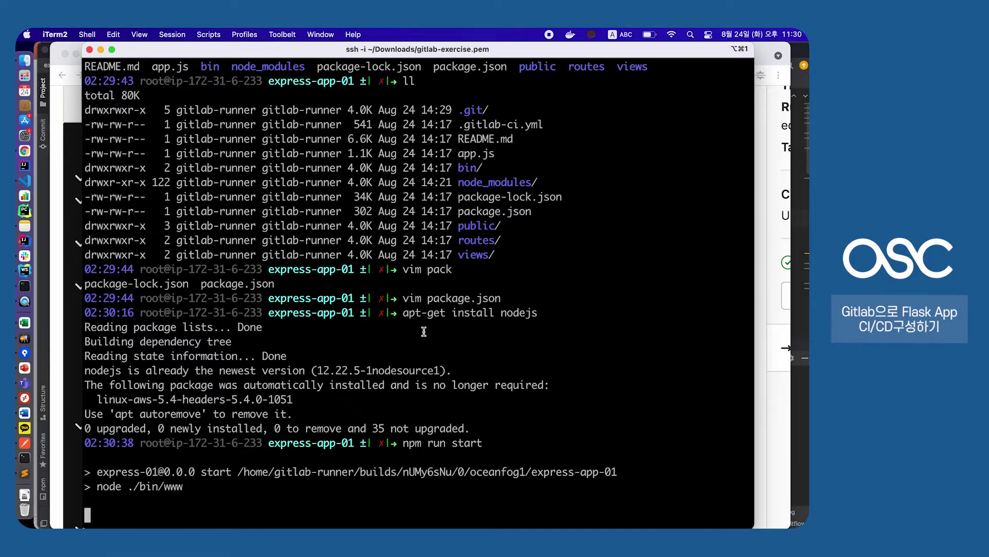
drag(97, 472, 400, 493)
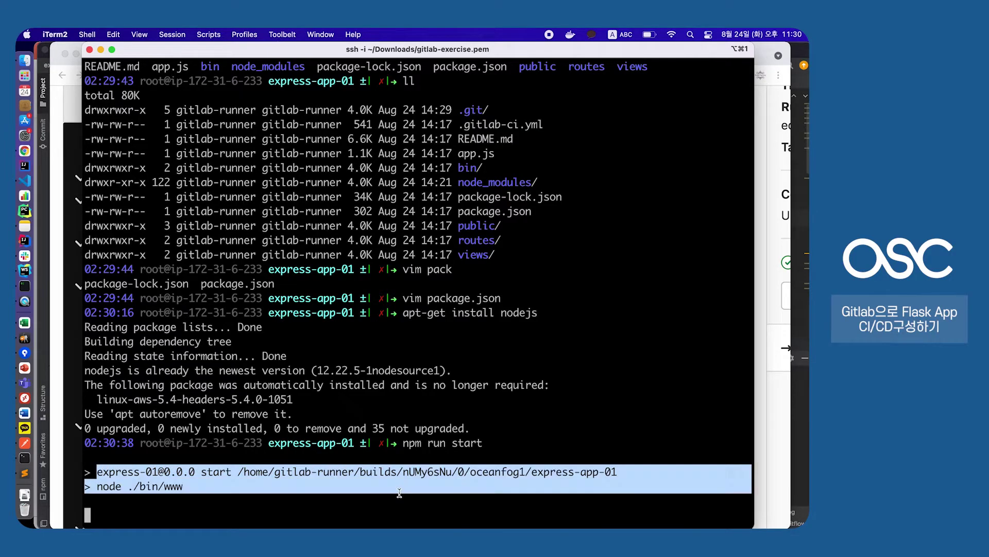
click(399, 493)
drag(95, 480, 189, 485)
click(188, 485)
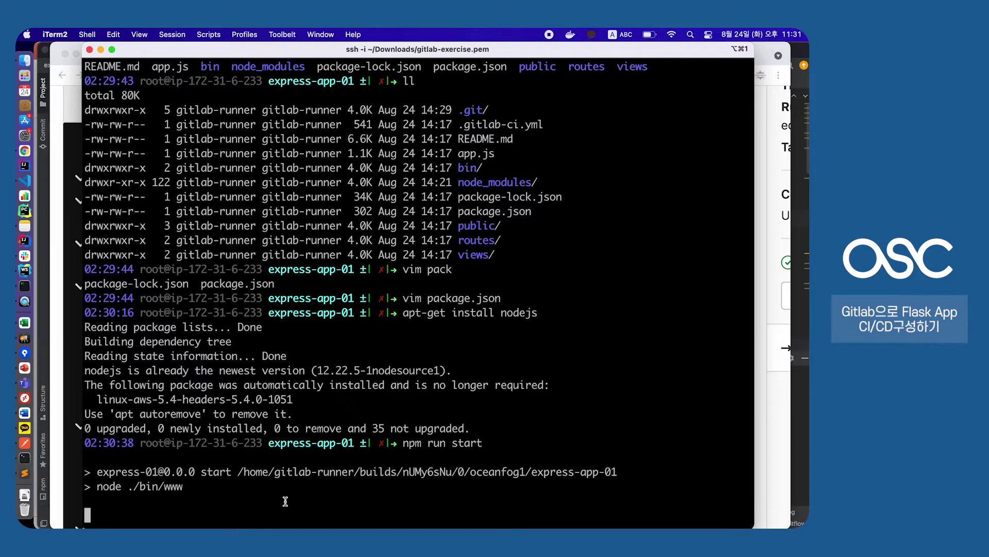
click(71, 112)
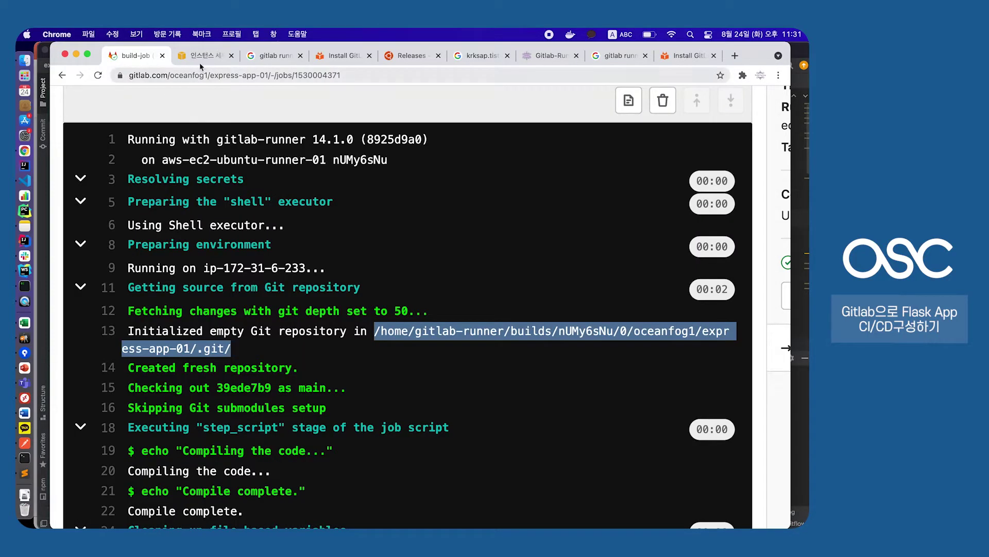
Copy the Public IPv4 DNS from the EC2 instance summary
click(204, 56)
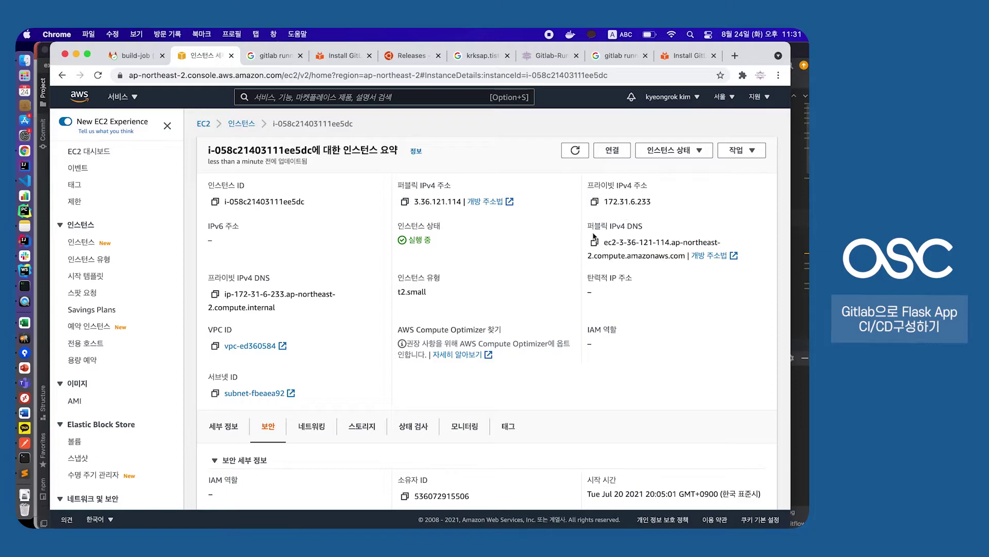
scroll(608, 246, up, 5)
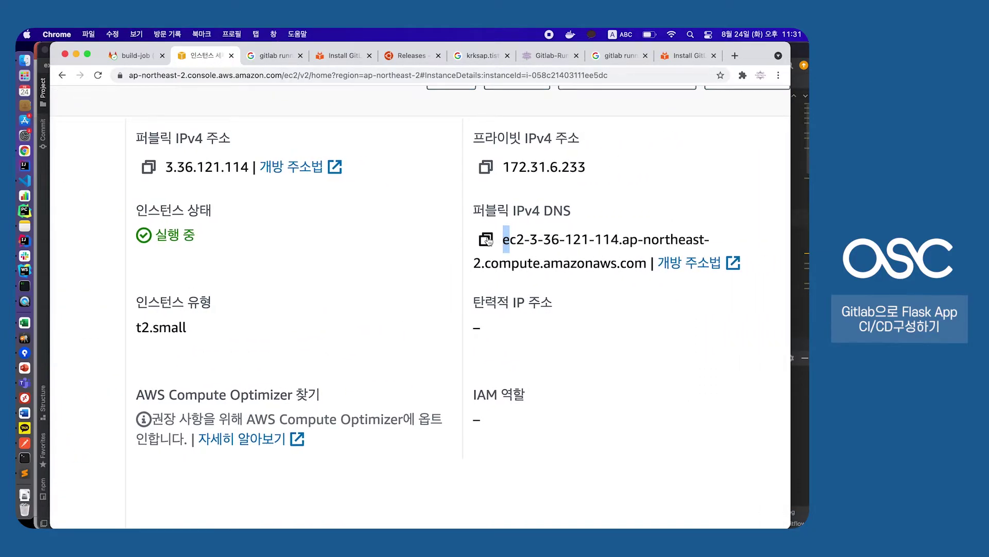
click(486, 239)
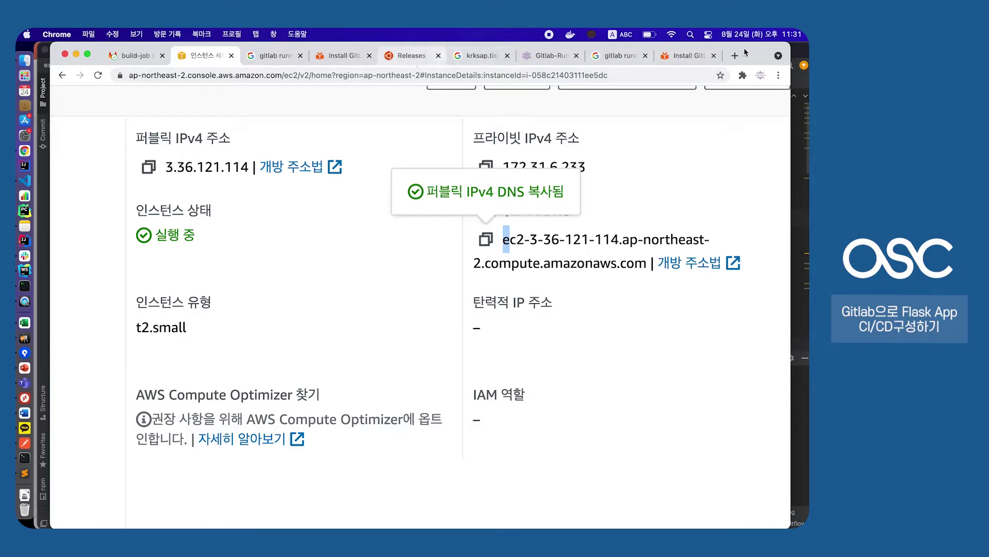
Load the EC2 public DNS with :3000 in a new tab to see 'Welcome to Express'
key(super+t)
click(562, 77)
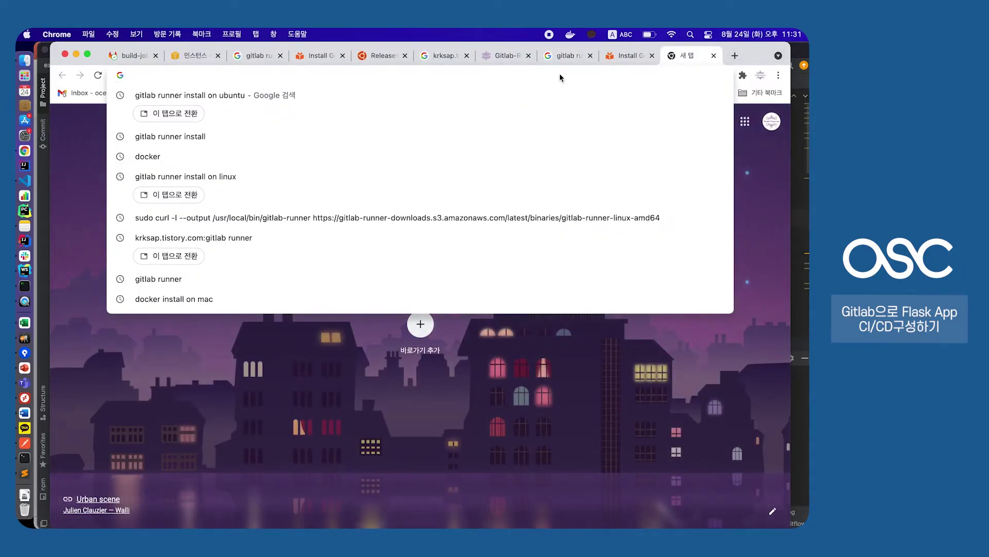
key(super+v)
text(:)
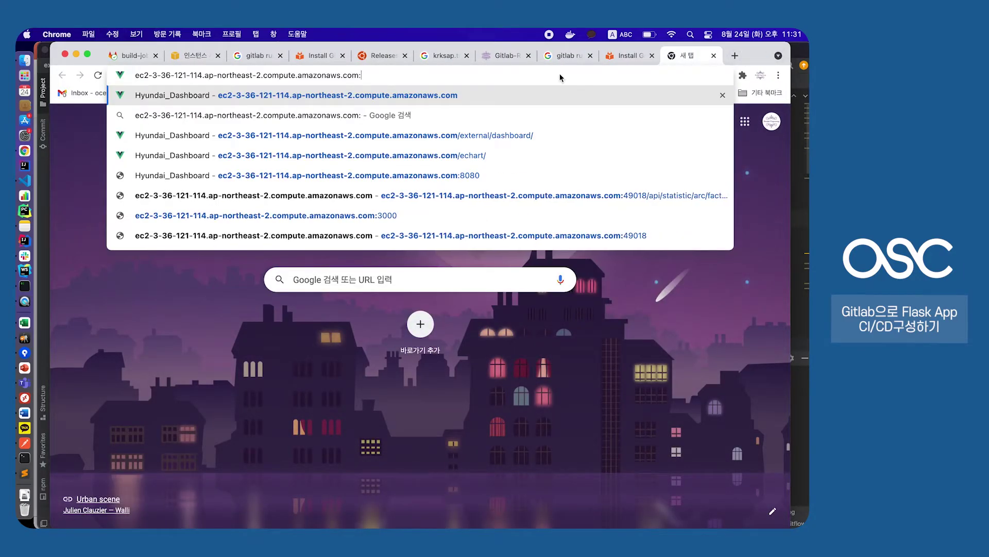
text(3000)
key(Return)
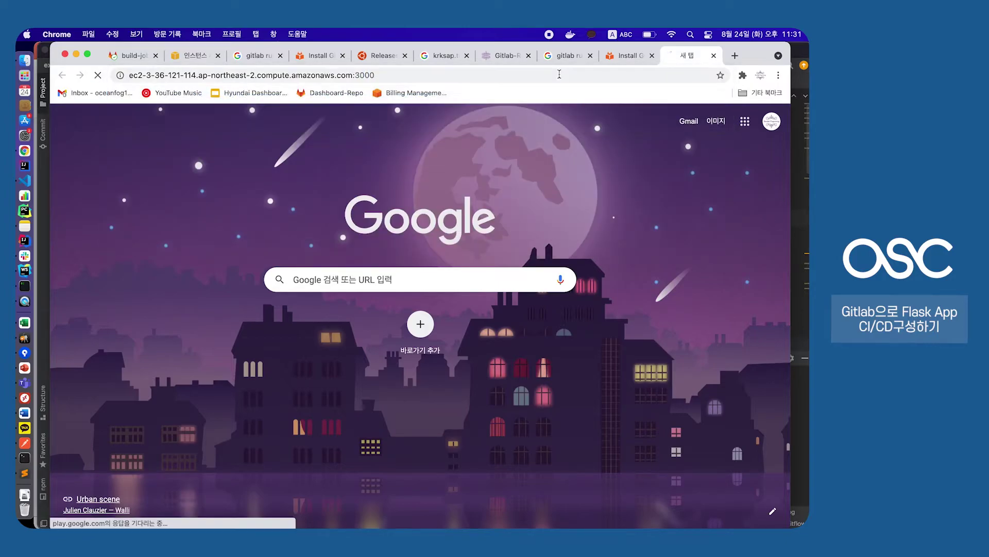
key(super+plus)
key(super+plus)
key(super+plus)
key(super+plus)
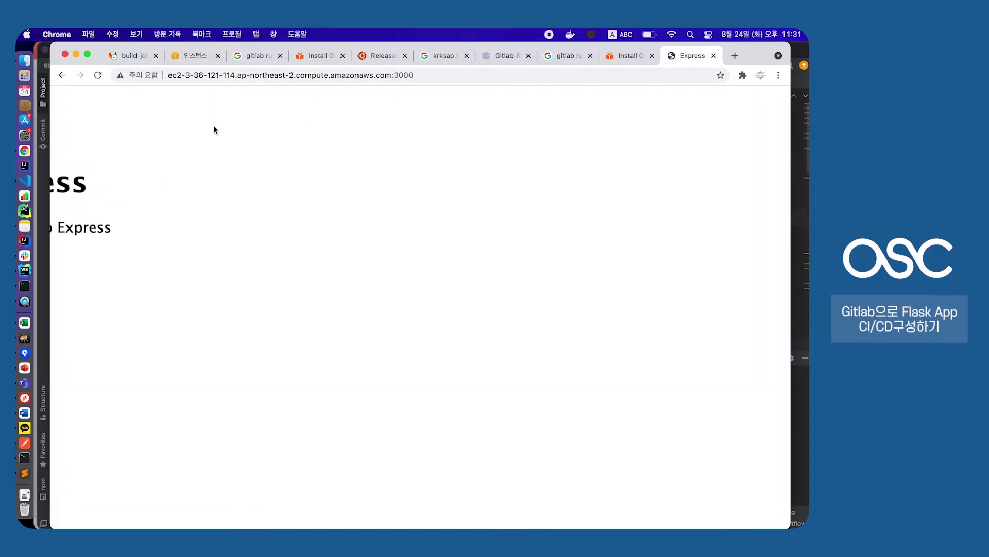
drag(110, 160, 318, 248)
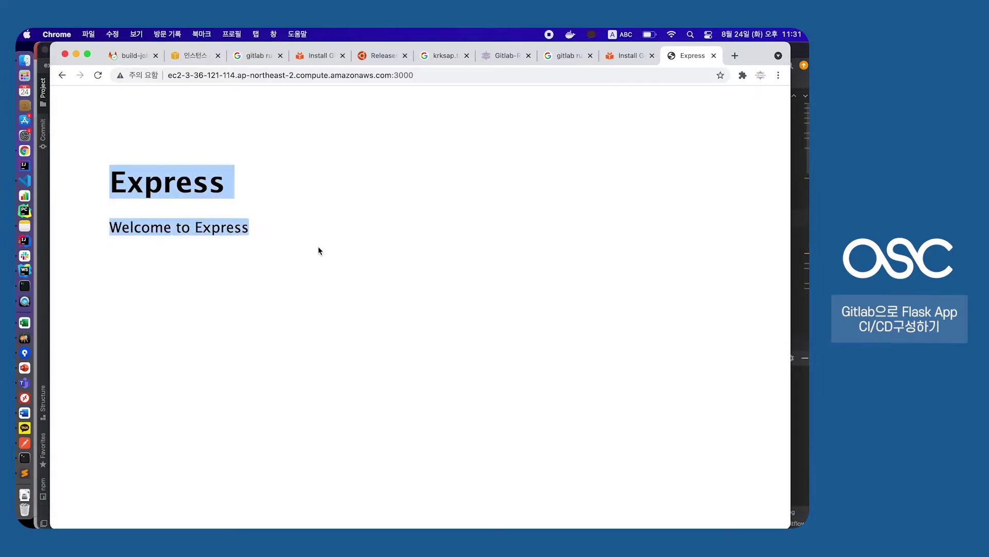
click(318, 248)
key(super+minus)
key(super+minus)
key(super+minus)
key(super+minus)
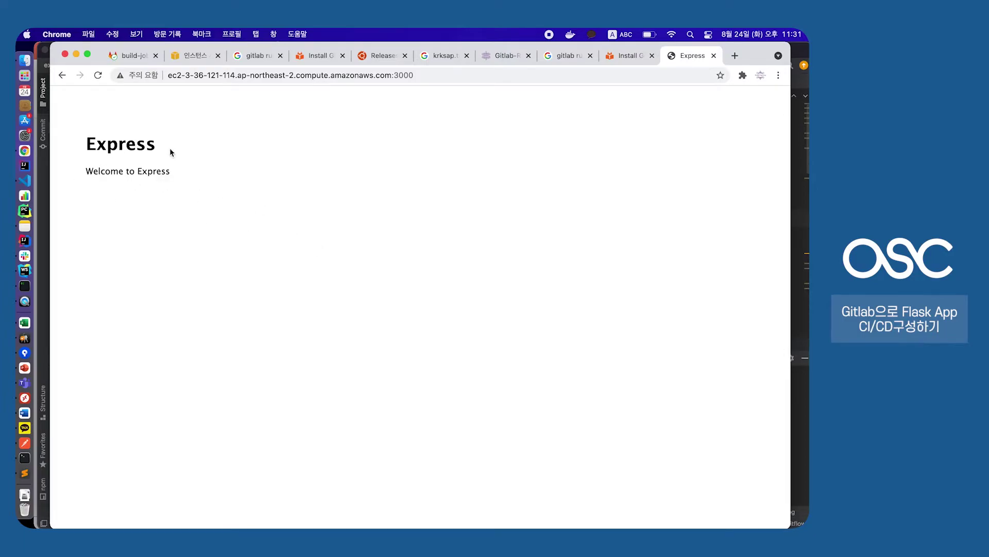
click(63, 76)
Stop the locally running Express server in WebStorm's Run panel
key(super+Tab)
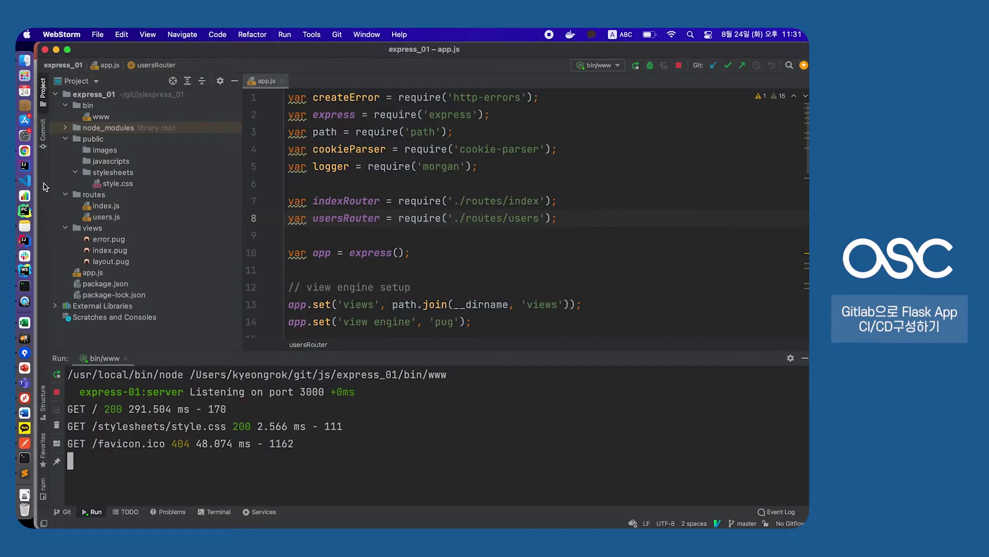
scroll(468, 231, down, 5)
scroll(467, 230, up, 5)
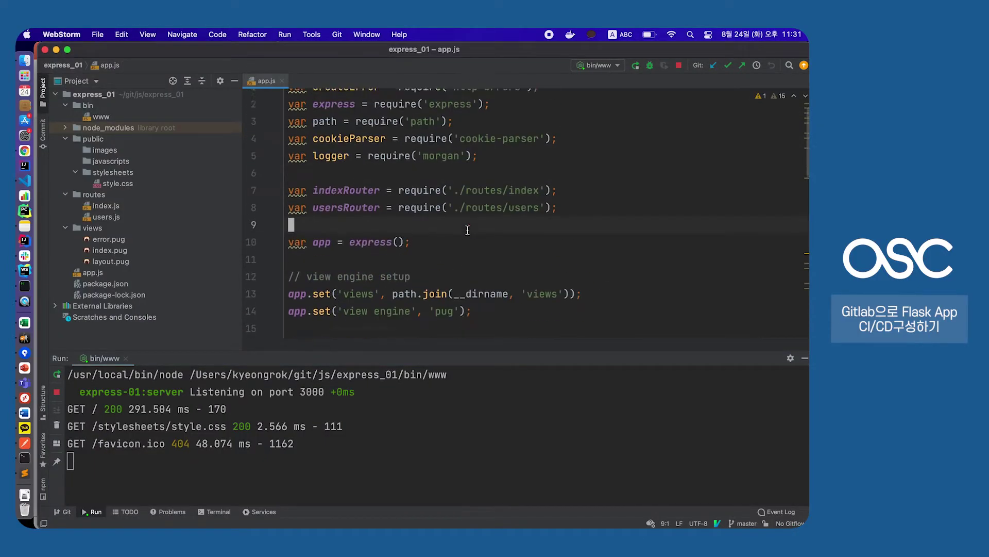
drag(515, 350, 515, 368)
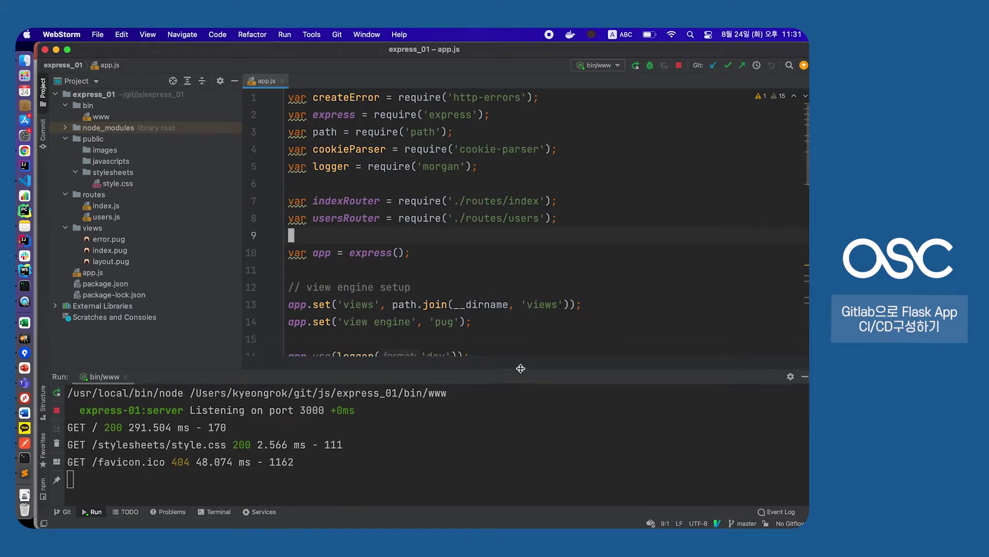
drag(215, 472, 82, 409)
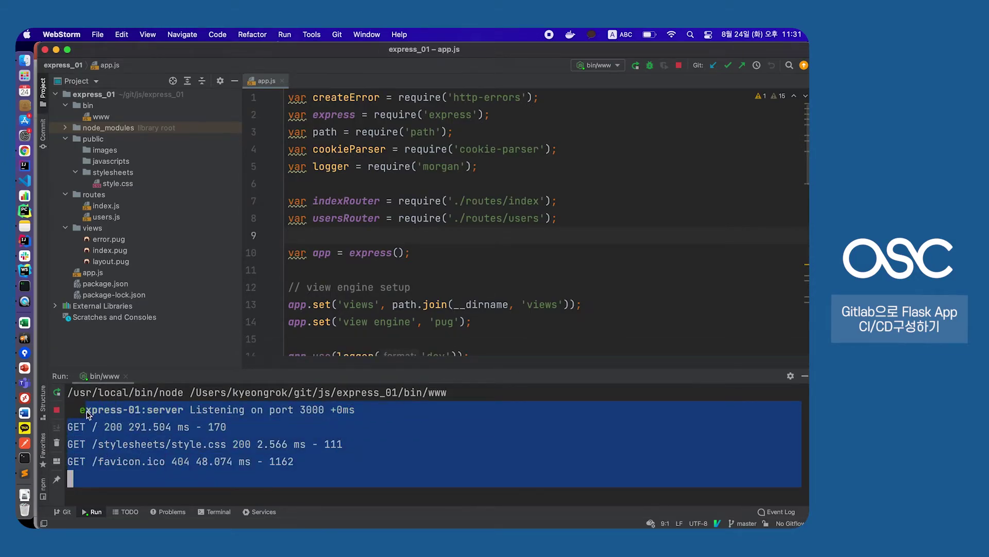
click(72, 412)
click(59, 412)
Read through bin/www and rerun the server so it listens on port 3000
scroll(513, 236, down, 5)
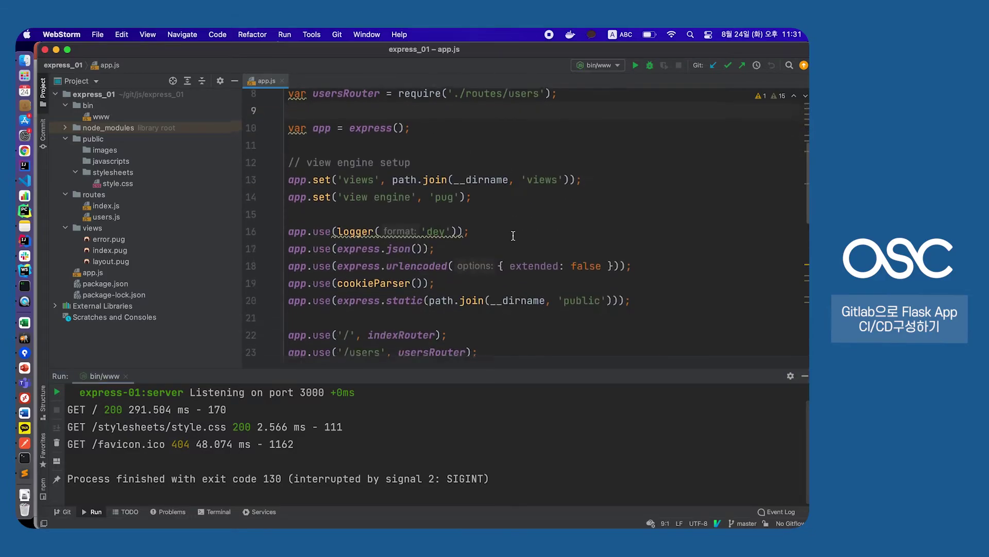
scroll(513, 236, down, 10)
scroll(513, 236, up, 5)
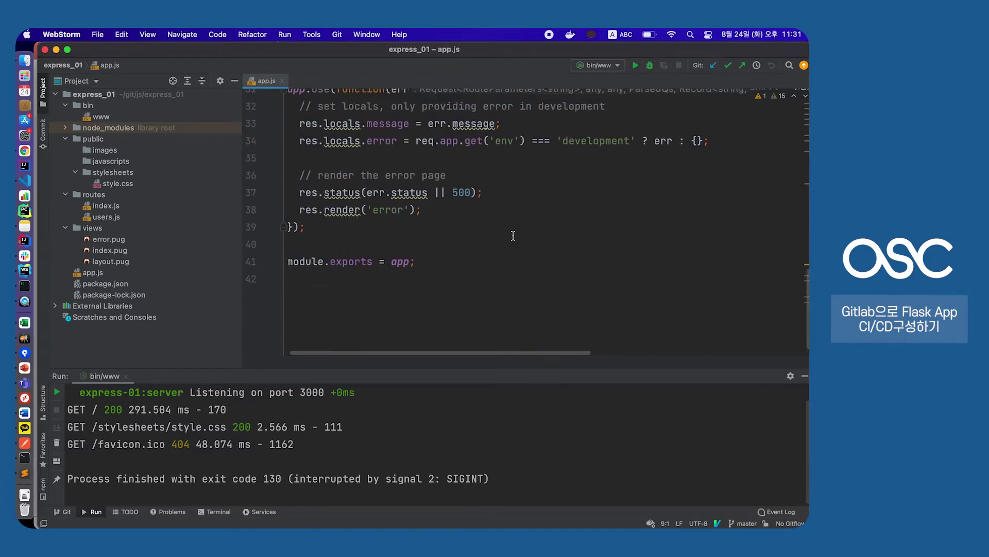
double_click(101, 116)
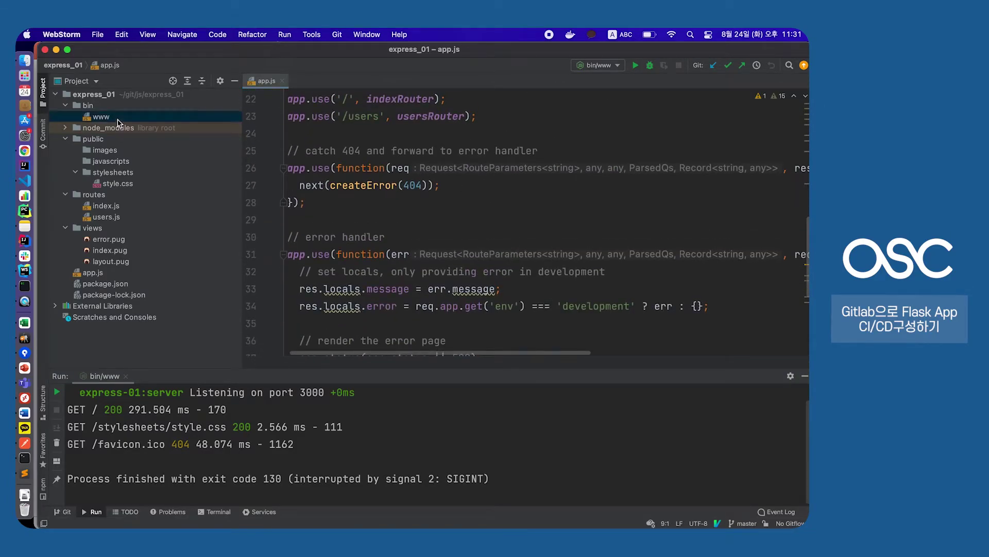
click(421, 239)
scroll(423, 240, down, 10)
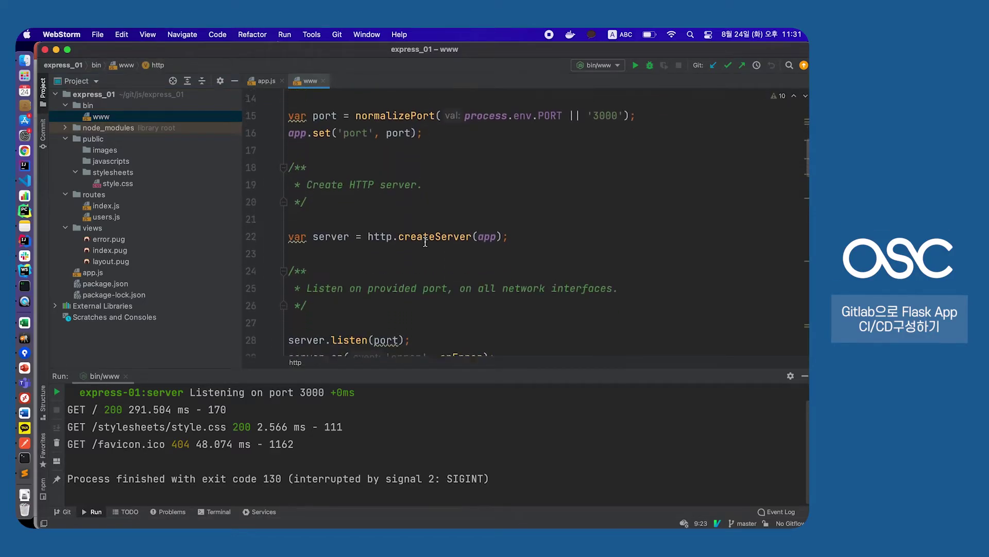
scroll(425, 242, down, 8)
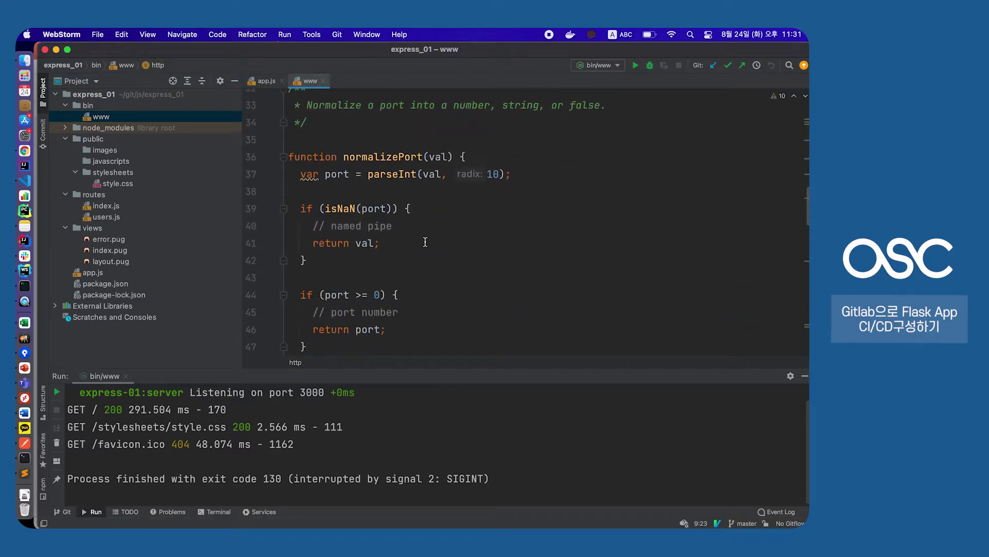
scroll(425, 242, down, 5)
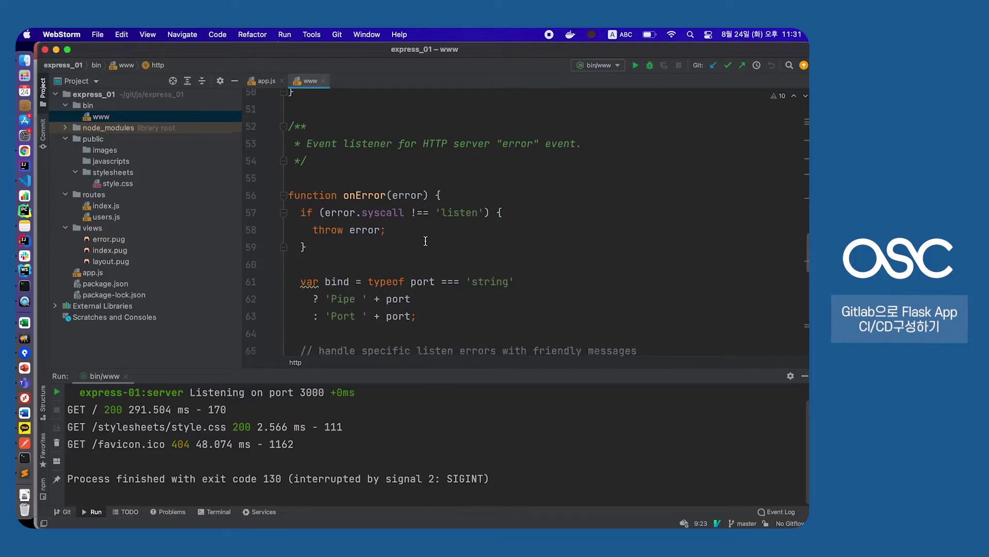
scroll(425, 241, down, 6)
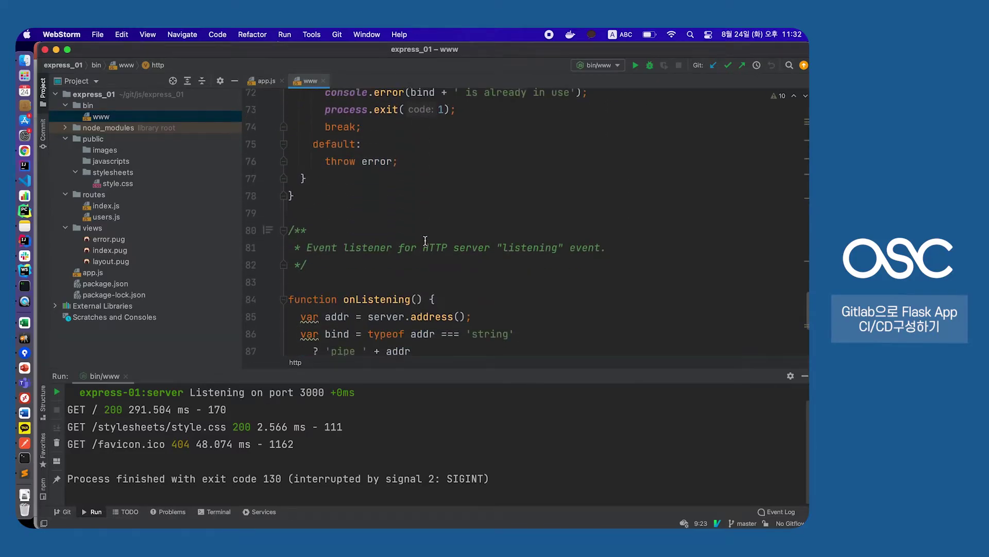
key(super+Tab)
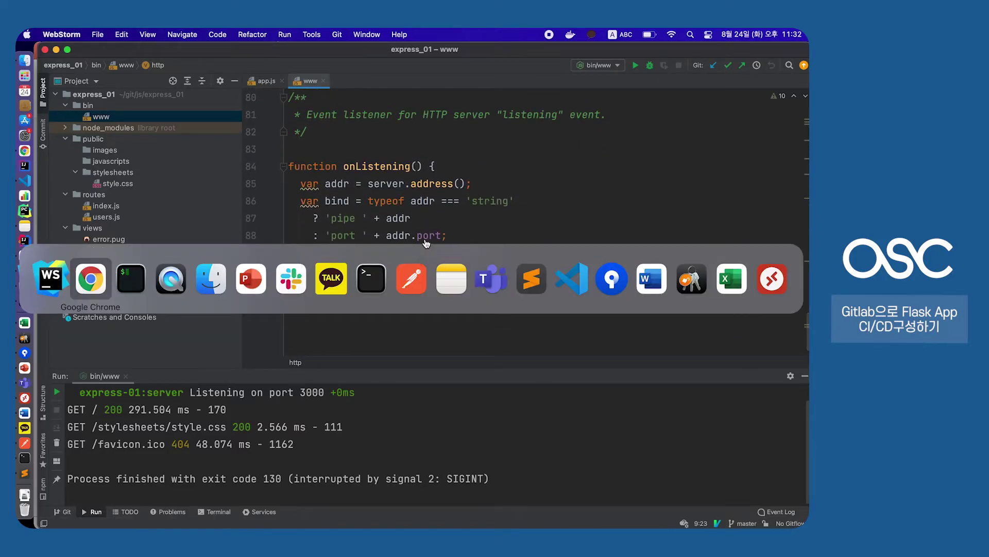
key(super+Tab)
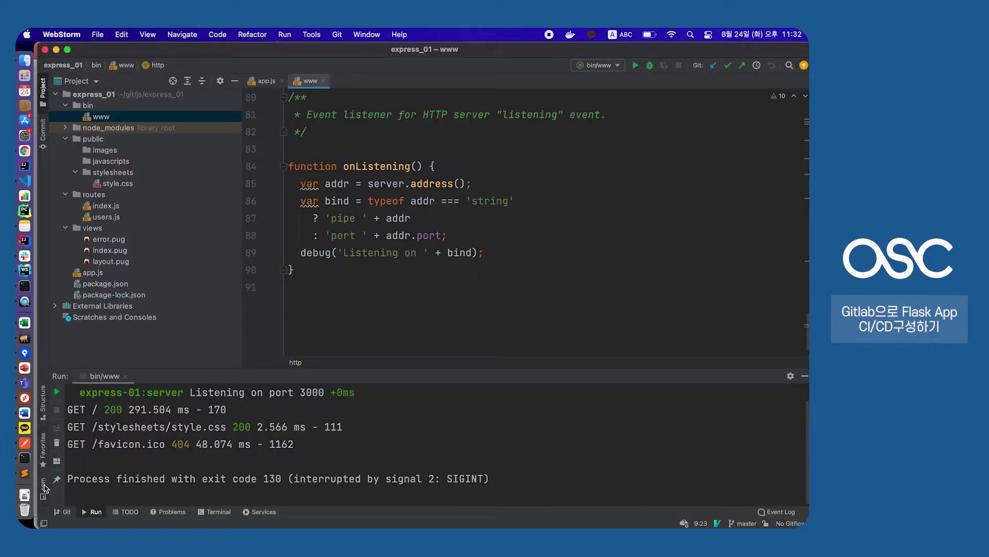
click(58, 392)
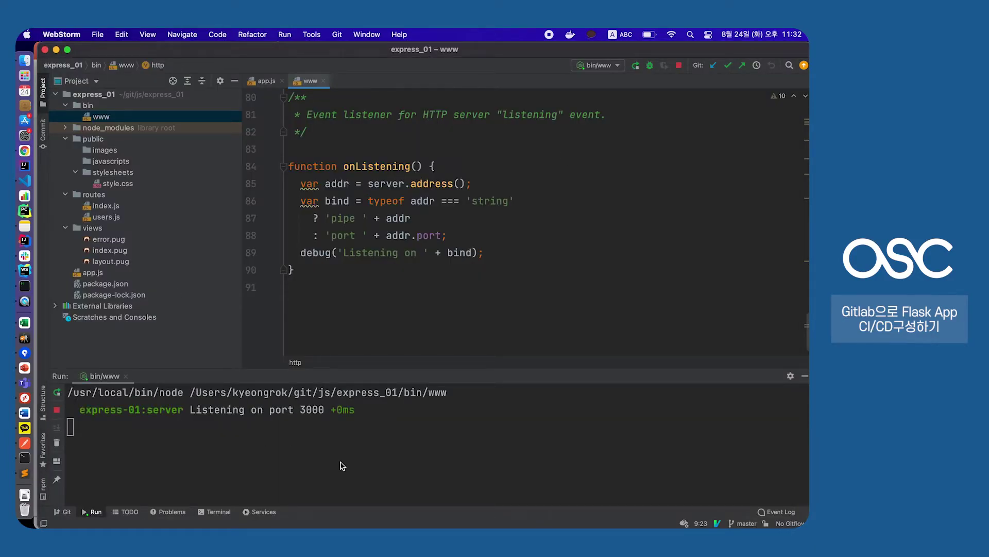
Load localhost:3000 in a new Chrome tab and zoom in on 'Welcome to Express'
drag(268, 412, 72, 427)
key(super+Tab)
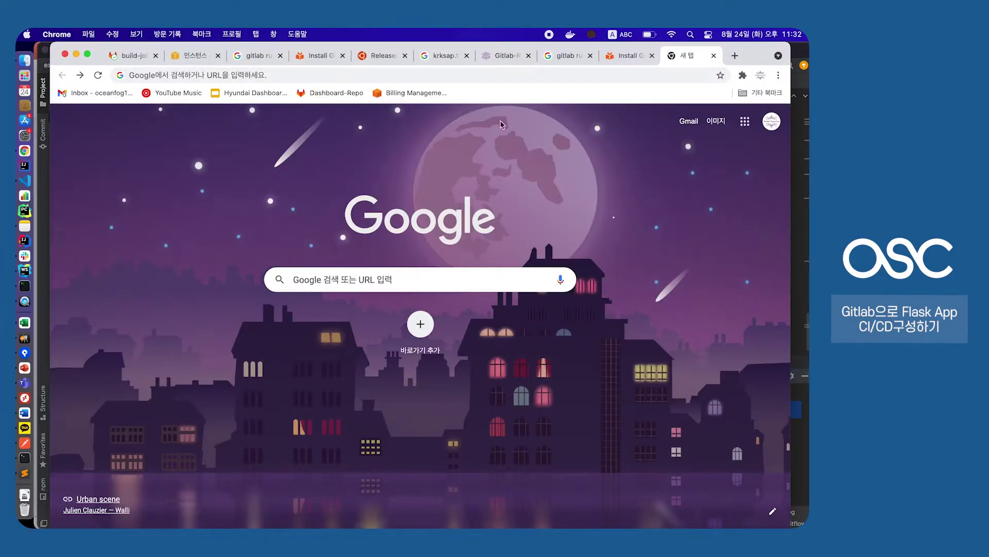
text(localhost:3000)
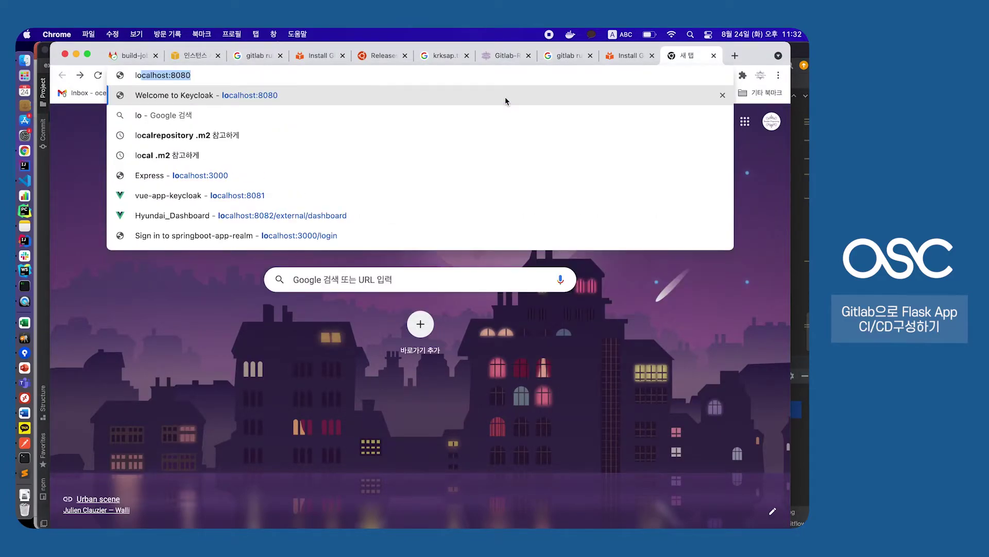
key(Return)
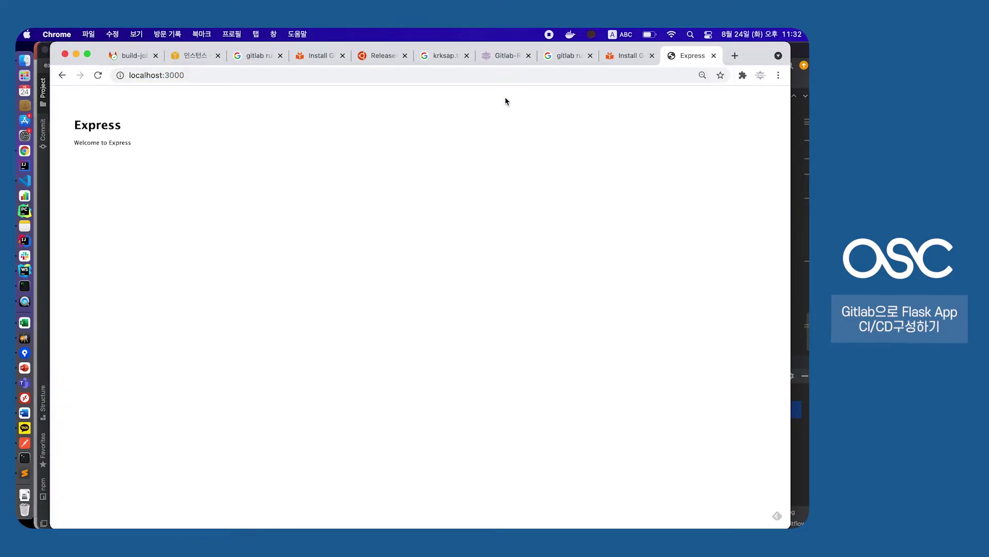
key(super+plus)
key(super+plus)
key(super+plus)
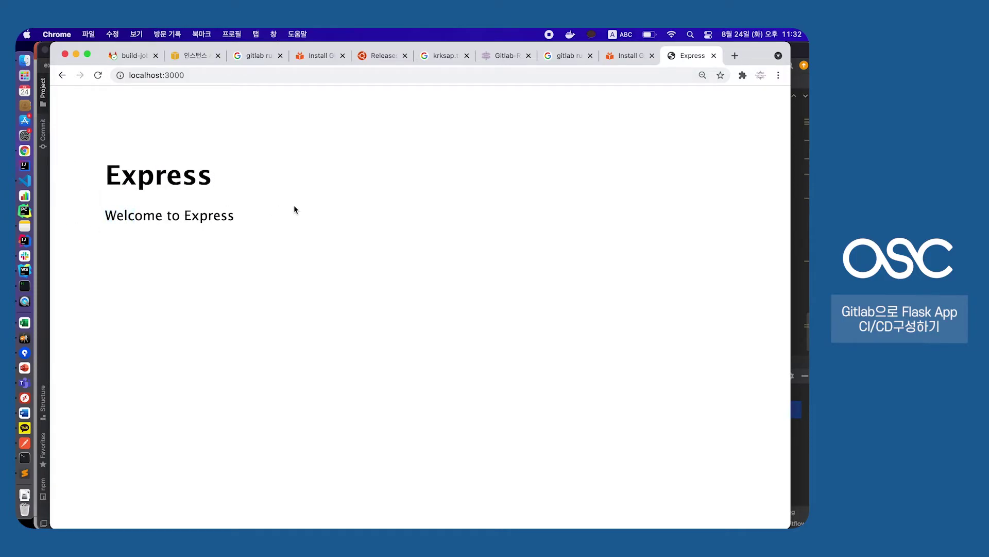
drag(91, 223, 274, 213)
click(274, 213)
Search the project for 'welco' and open views/index.pug at the match
key(super+Tab)
key(super+shift+f)
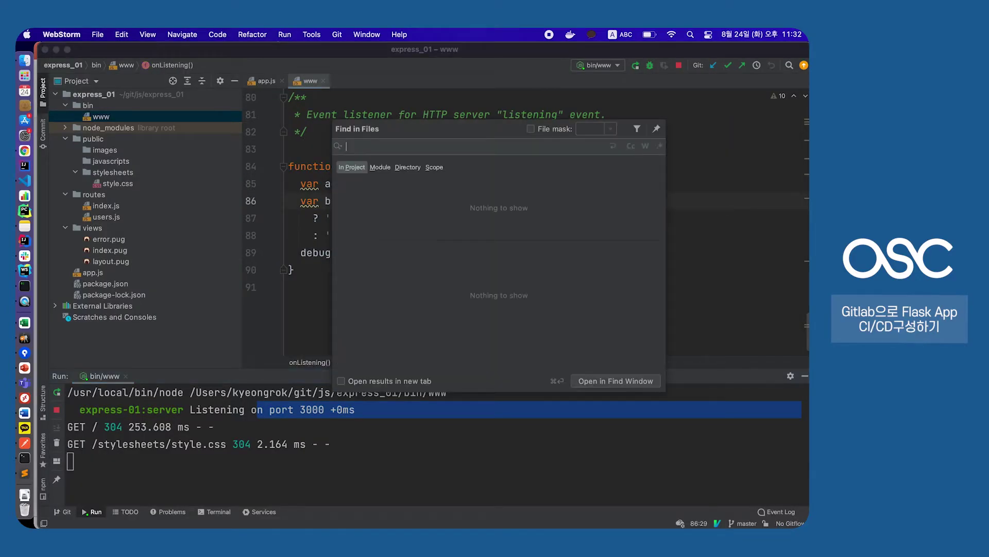
text(welcome)
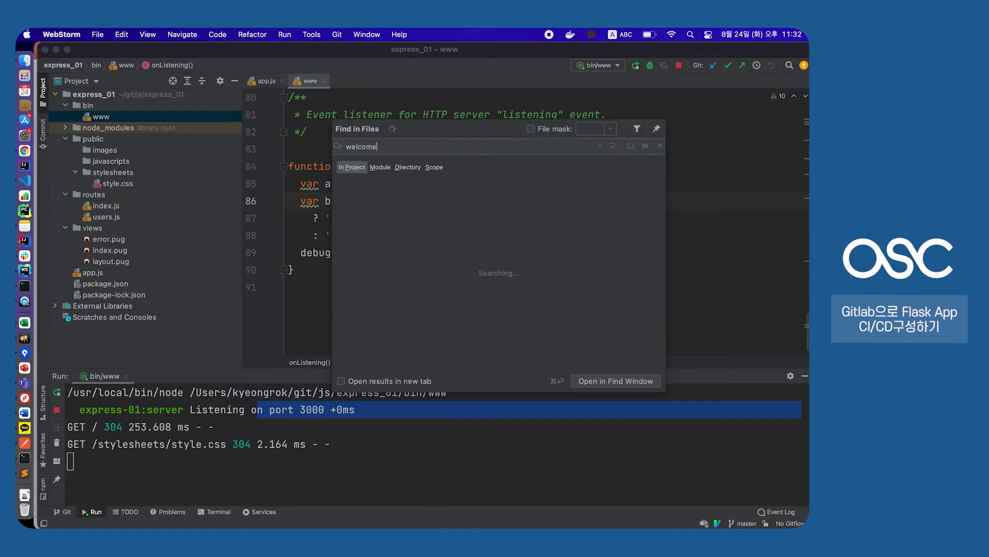
key(BackSpace)
key(BackSpace)
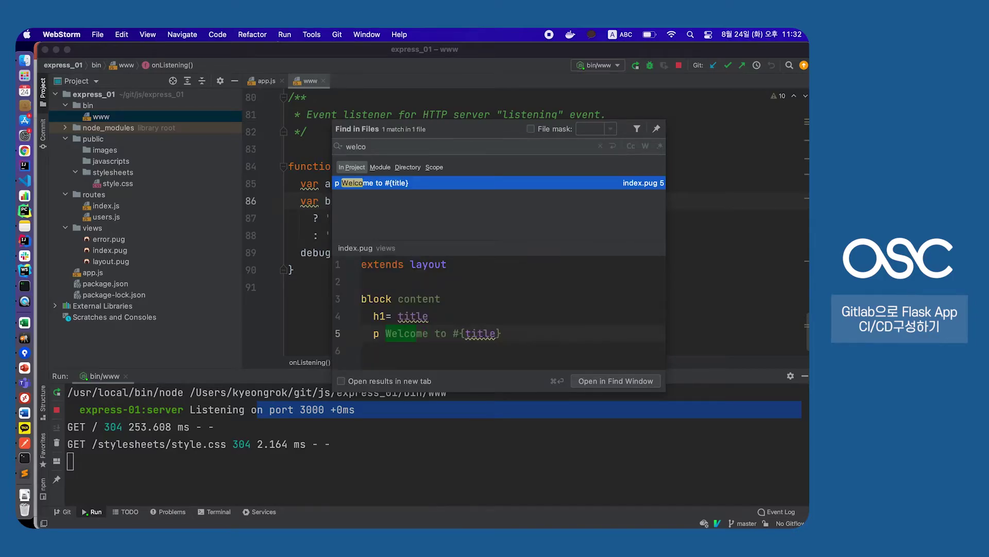
key(Return)
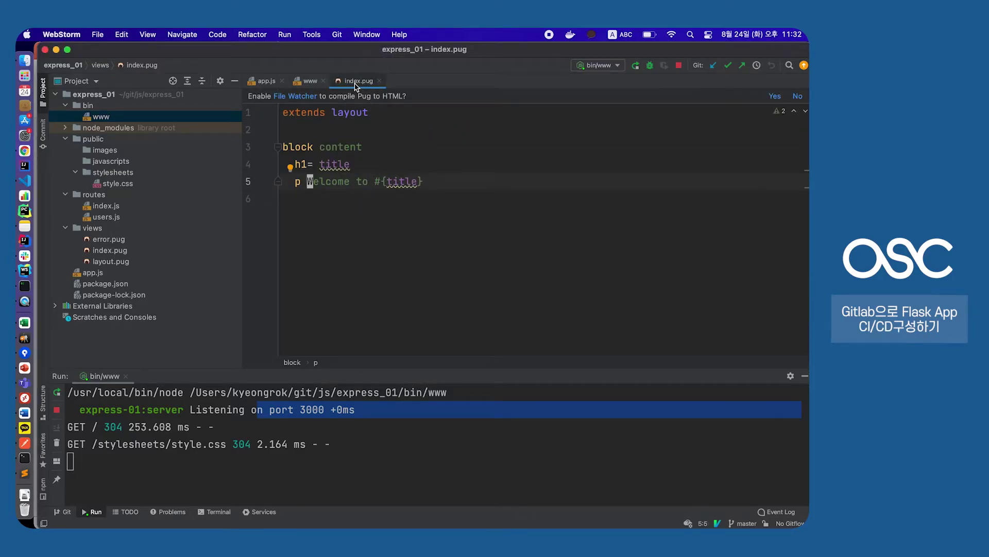
Change 'Welcome to #{title}' to 'Hello #{title}' on line 5 and rerun the server
key(alt+Right)
key(alt+Left)
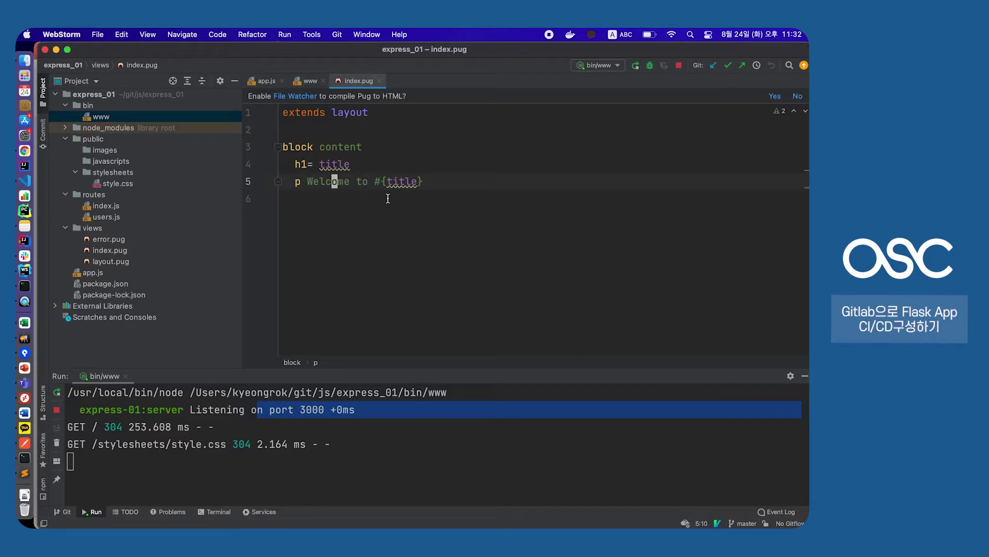
key(alt+Delete)
text(Hello)
key(Delete)
key(Delete)
key(Delete)
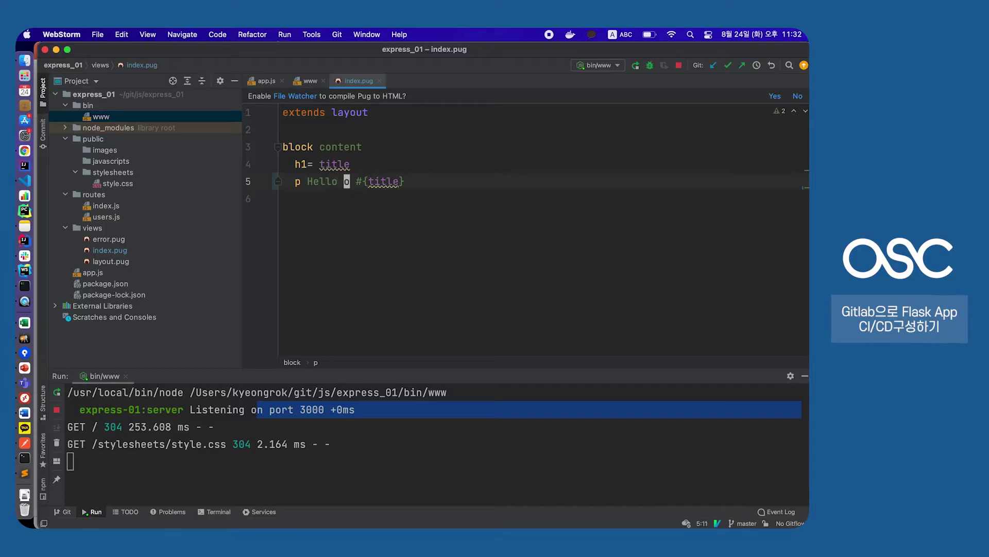
key(Left)
click(57, 392)
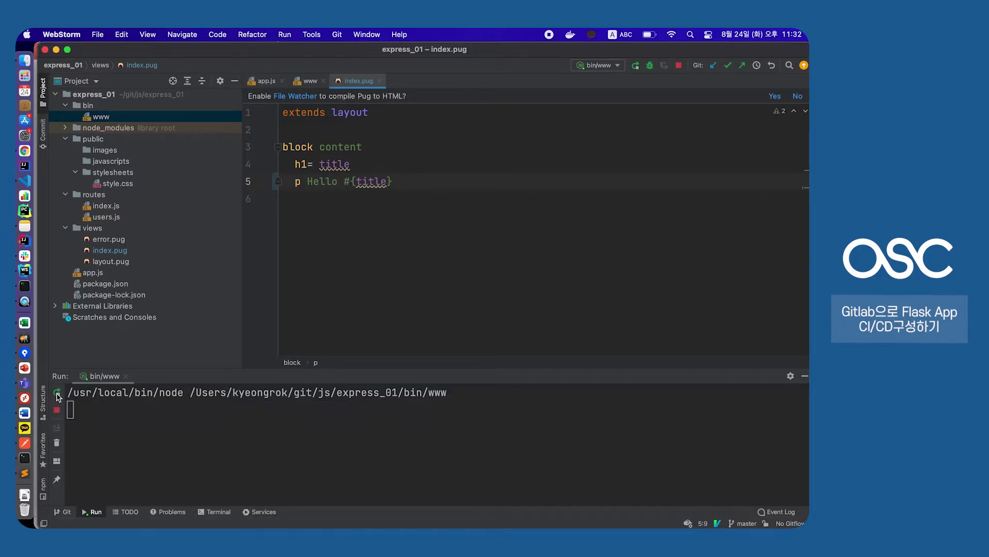
Reload localhost:3000 in Chrome to confirm it now reads 'Hello Express'
key(super+Tab)
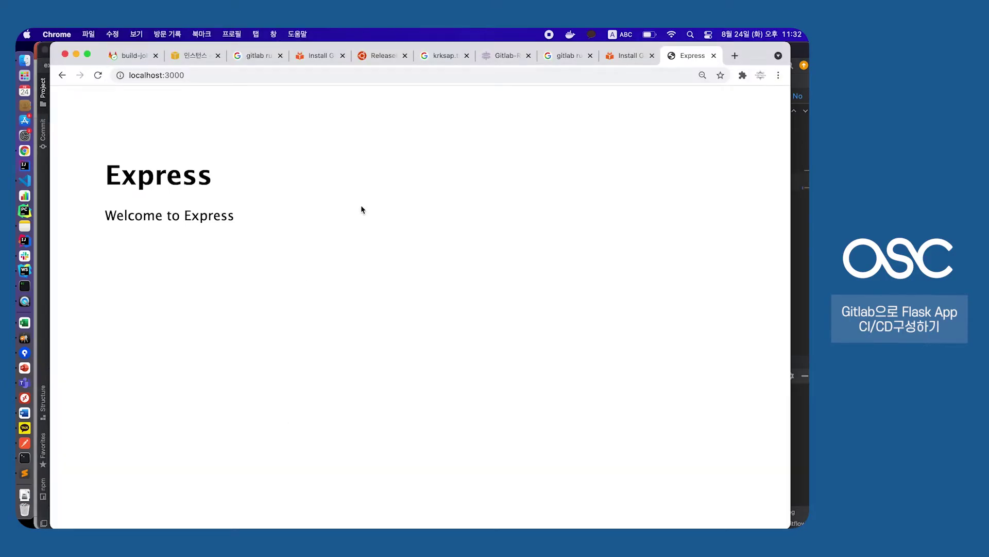
key(super+r)
drag(106, 215, 305, 215)
click(305, 215)
key(super+Tab)
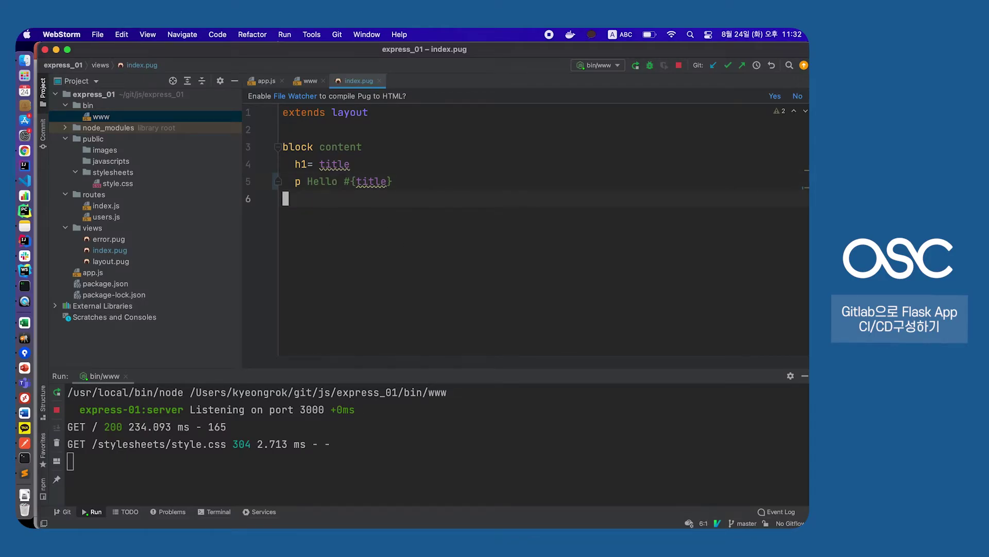
key(super+k)
Commit the index.pug change as 'hello express' and push it to master
key(BackSpace)
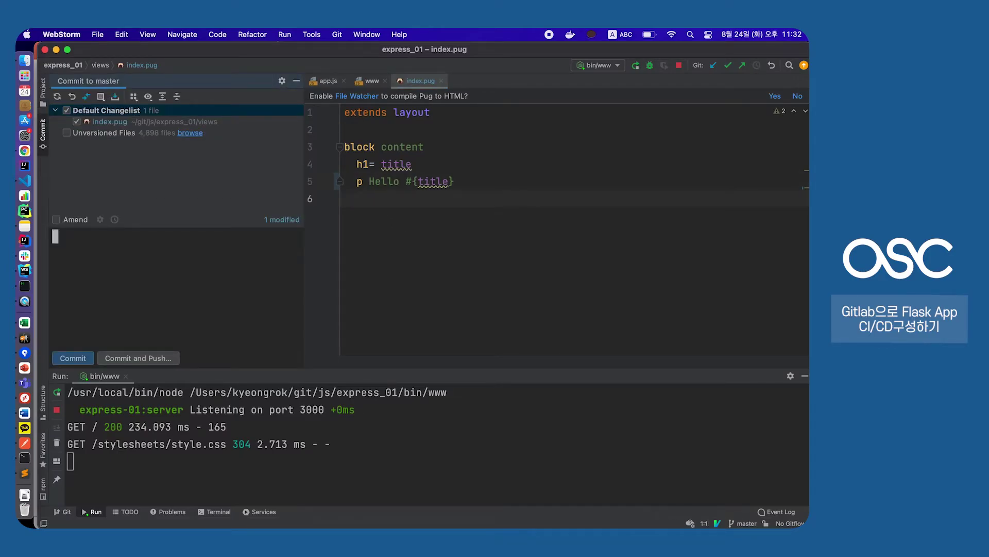
text(a)
key(BackSpace)
text(hello express)
key(super+Return)
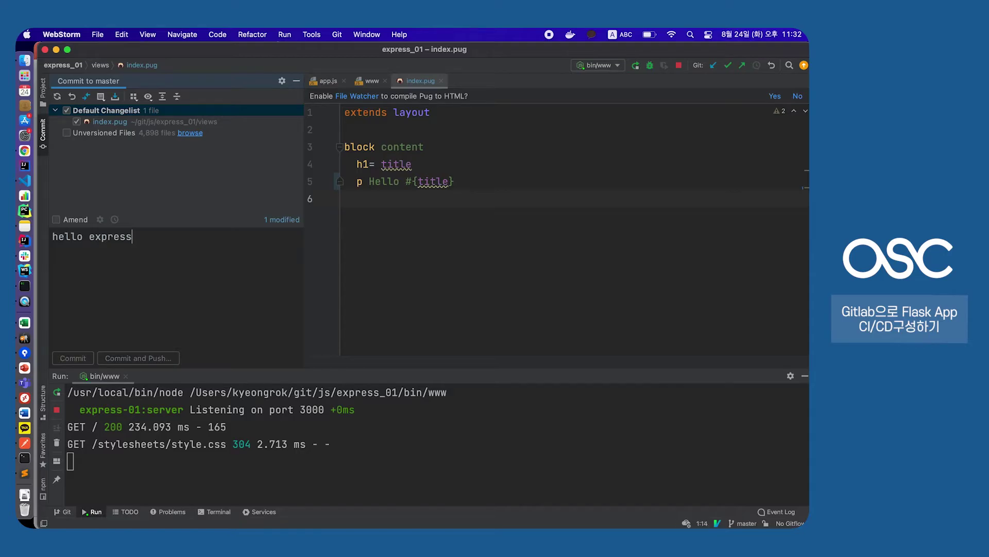
key(super+shift+k)
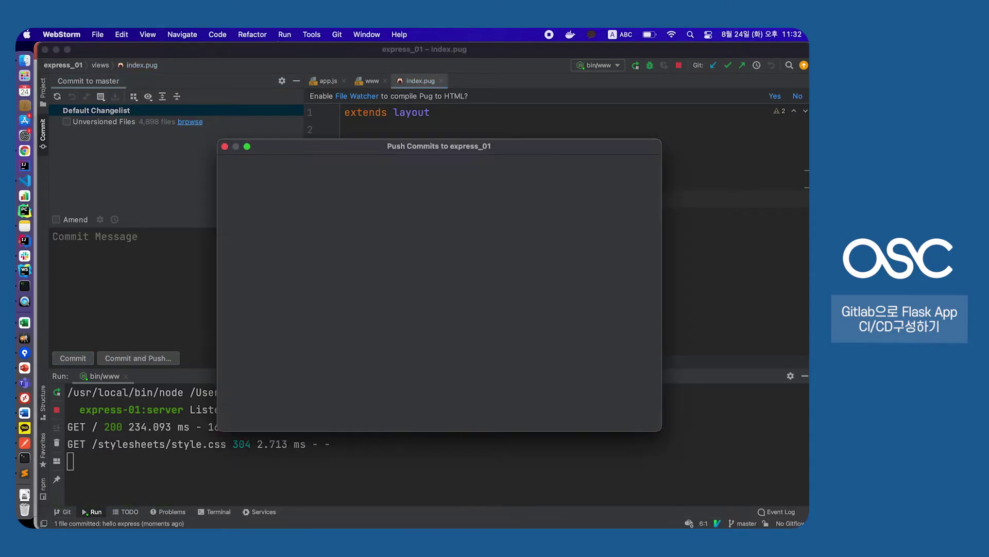
key(super+Return)
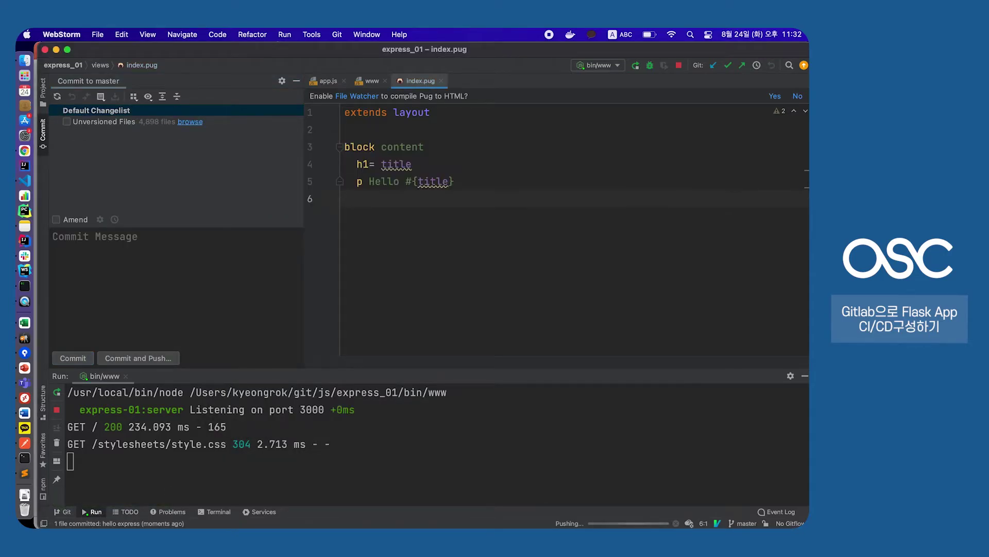
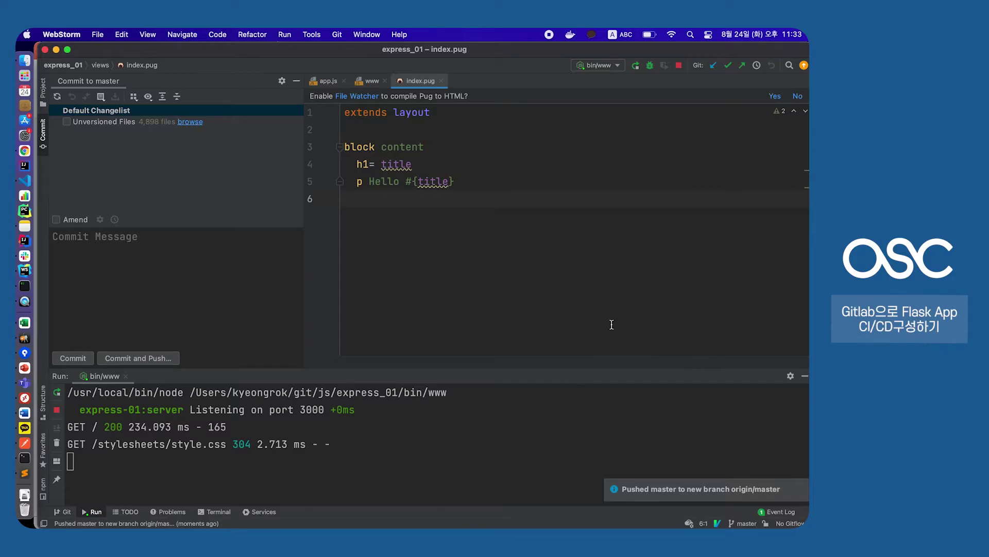
Switch to Chrome, close the Install GitLab and Release tabs, and show the build-job log
click(24, 151)
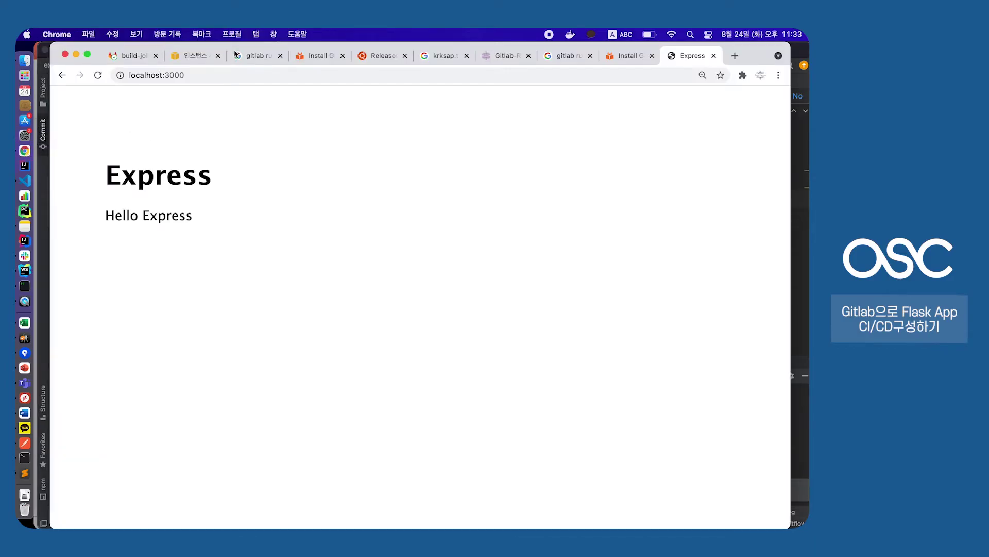
click(342, 56)
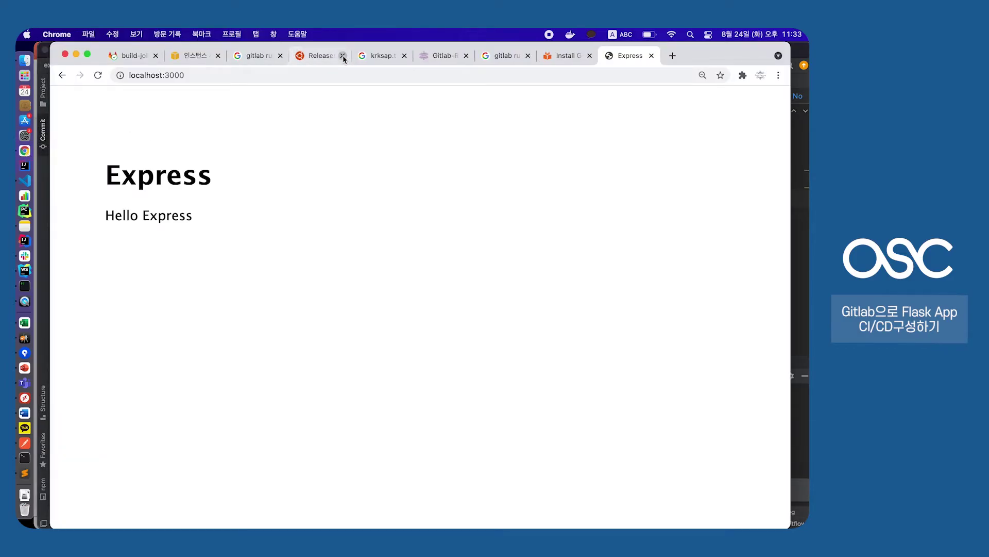
click(343, 56)
click(136, 56)
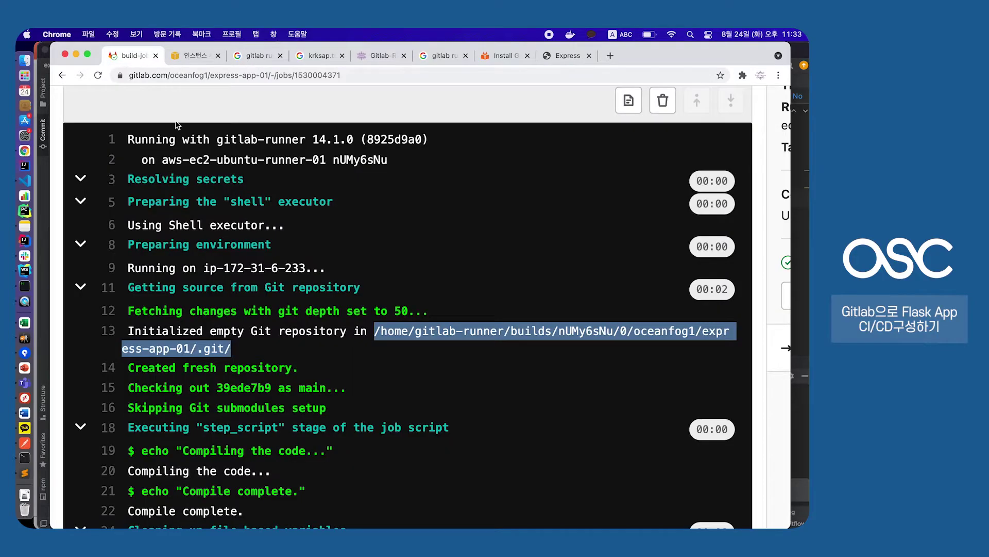
Reset the zoom and return to the express-app-01 overview showing the master push notice
key(super+0)
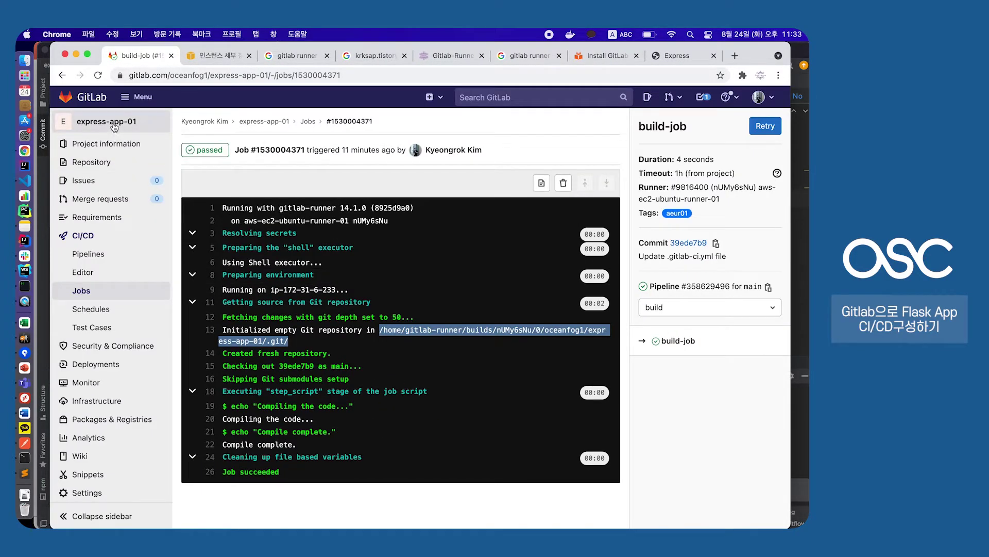
click(114, 126)
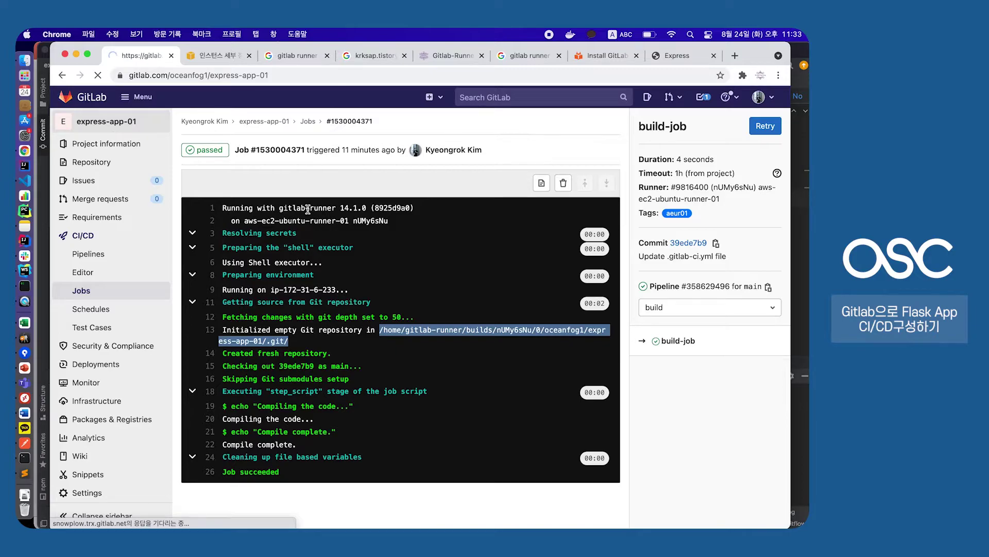
scroll(353, 209, up, 3)
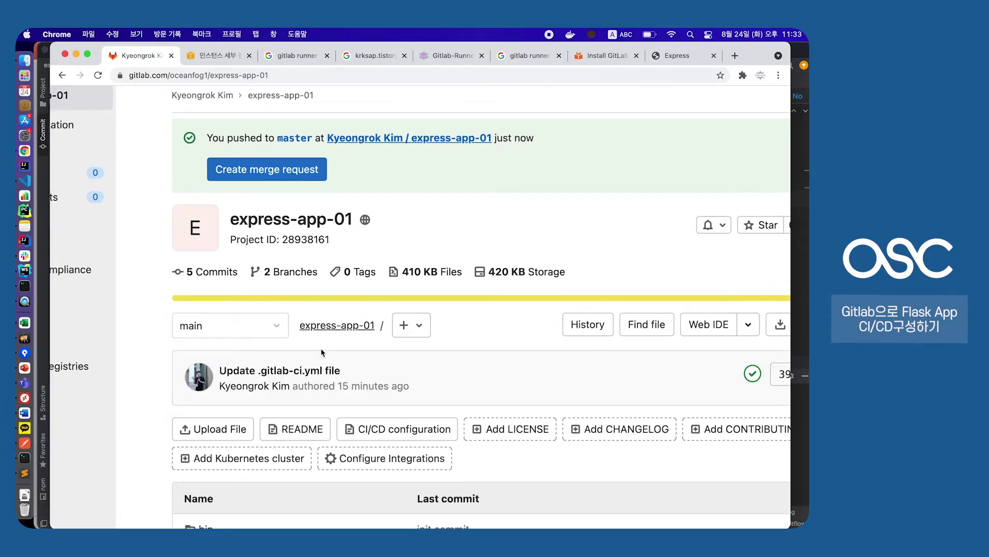
drag(209, 138, 489, 150)
click(513, 152)
Start a merge request from master into main titled 'hello express', with one commit
key(super+minus)
click(328, 189)
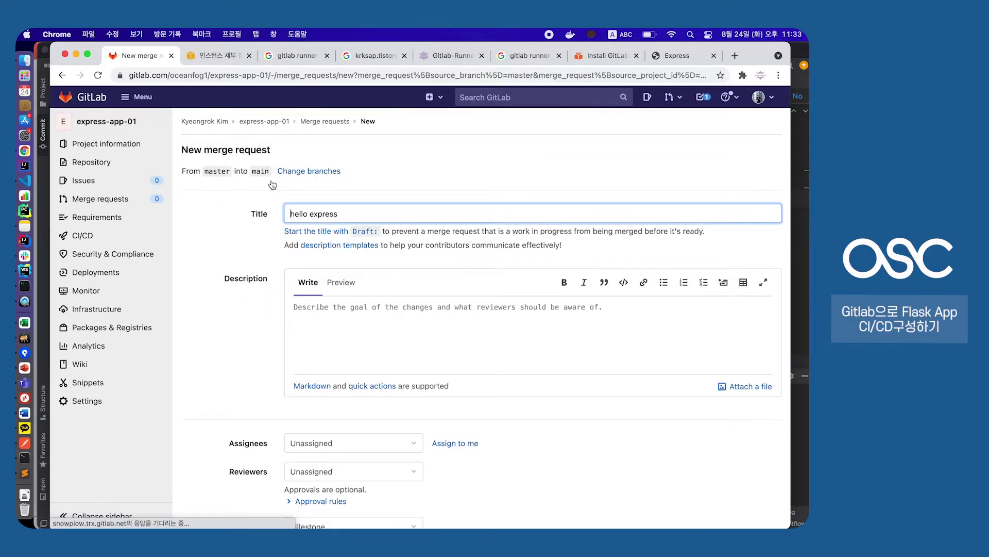
scroll(348, 314, down, 5)
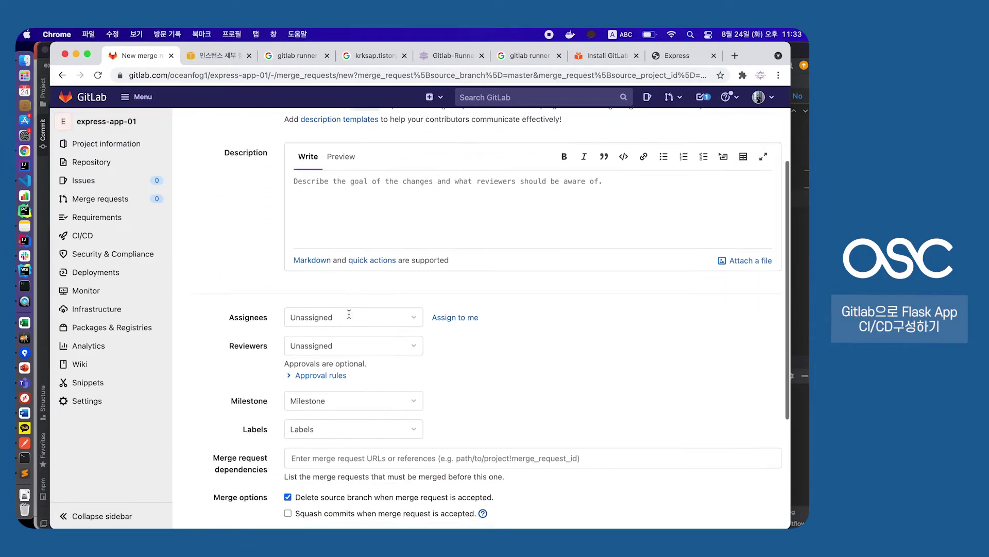
scroll(349, 316, down, 2)
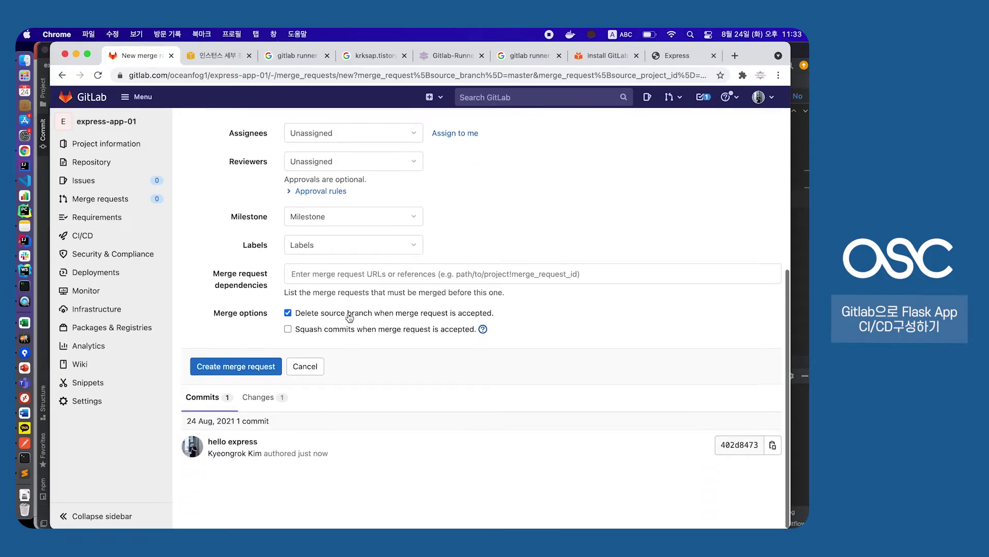
Submit the 'hello express' merge request from master into main
click(246, 367)
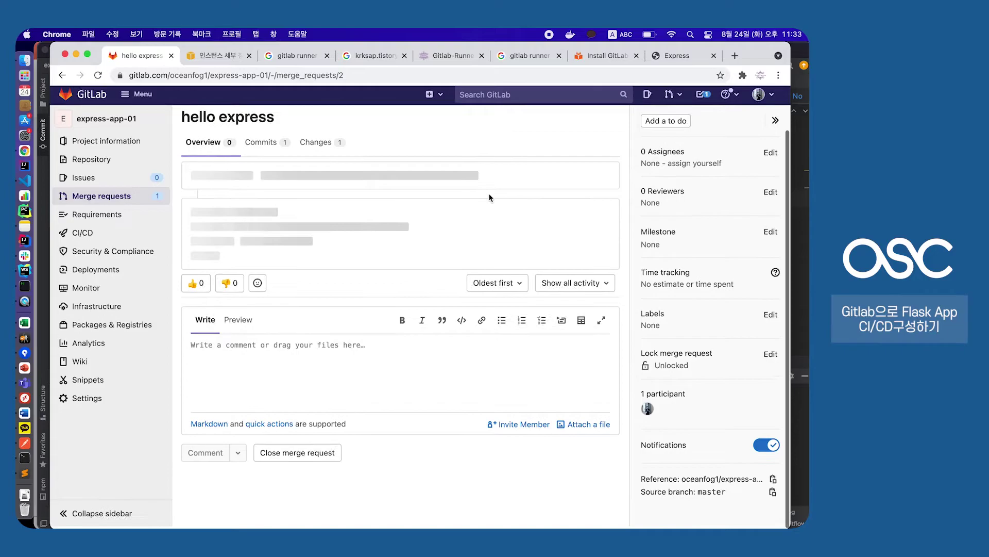
scroll(330, 309, down, 1)
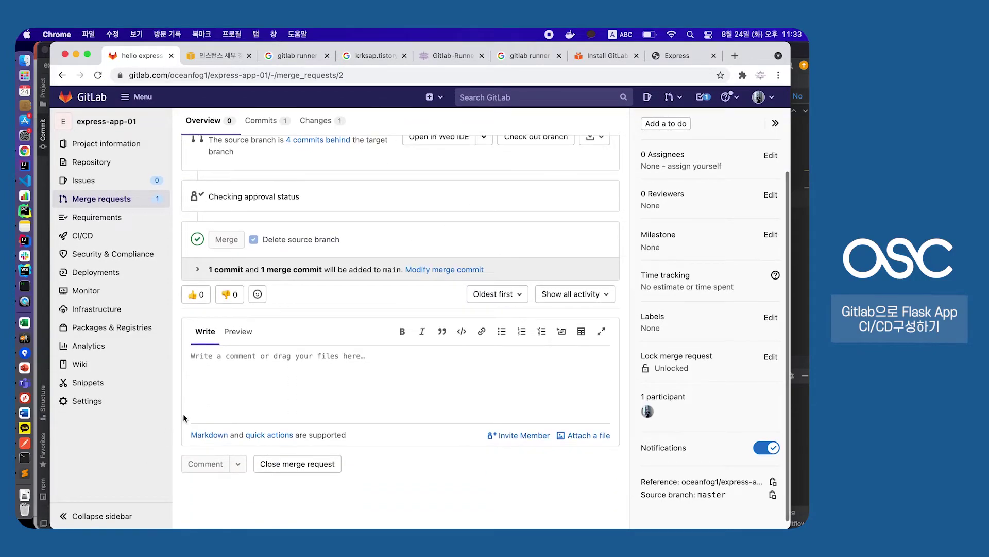
scroll(251, 384, up, 3)
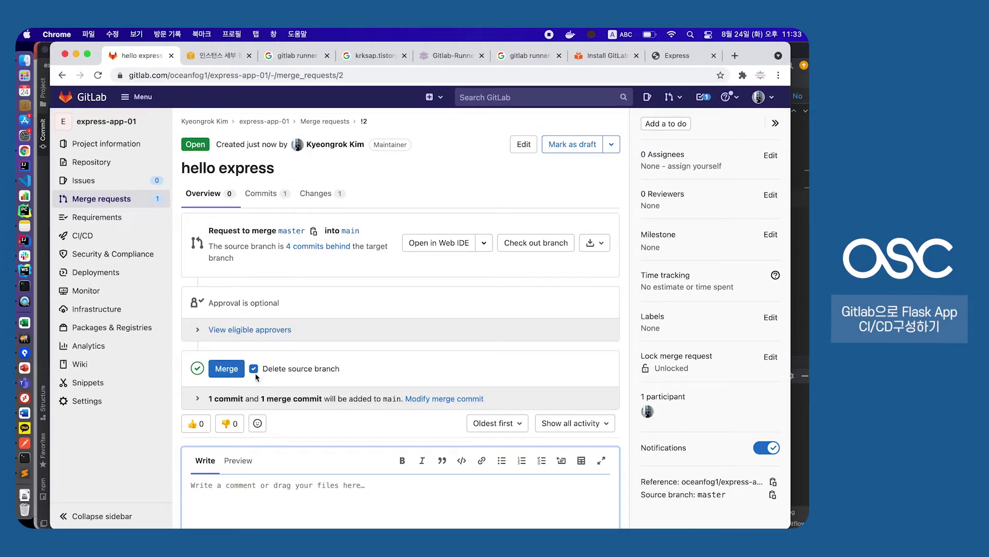
Merge the request into main as commit 023b69ba and return to the express-app-01 overview
click(229, 371)
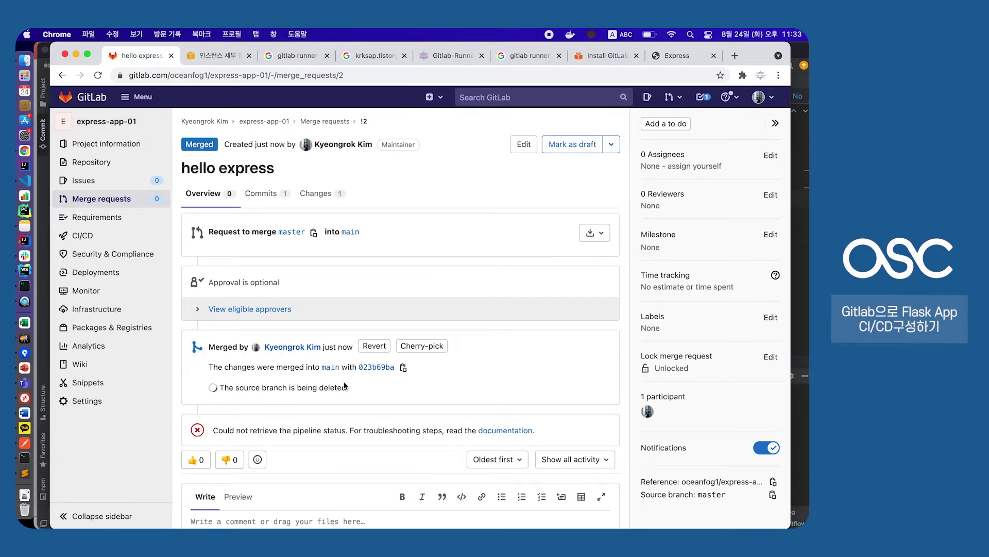
scroll(344, 385, down, 2)
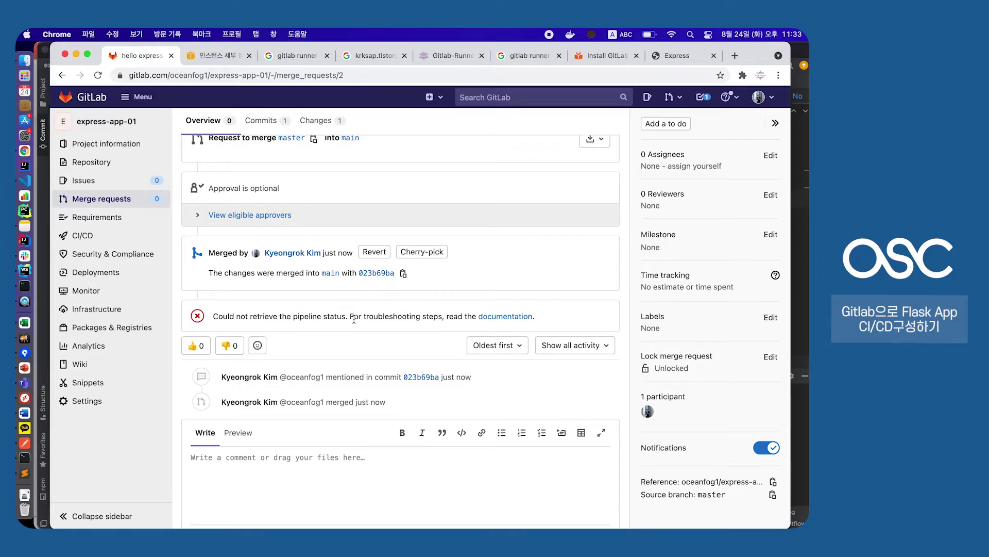
scroll(201, 300, up, 1)
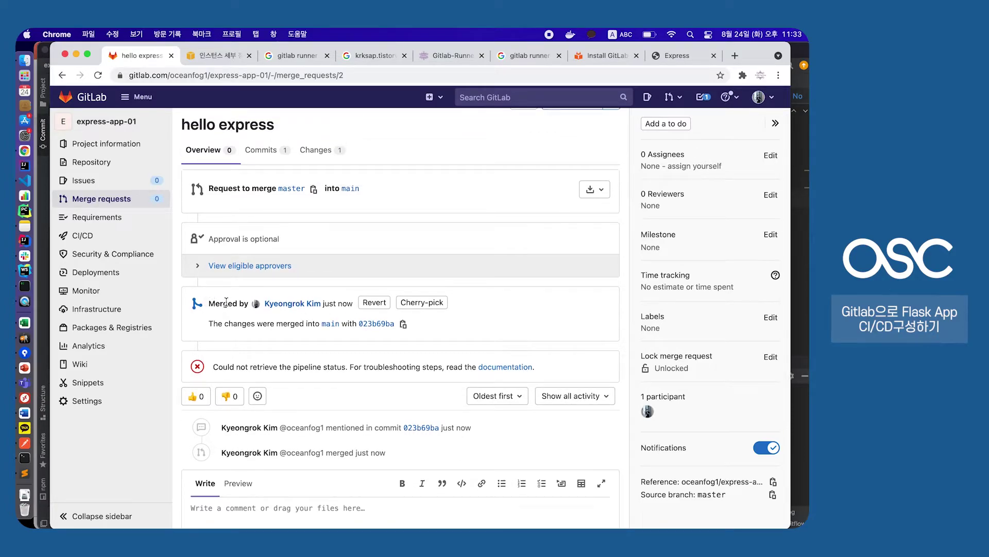
click(108, 124)
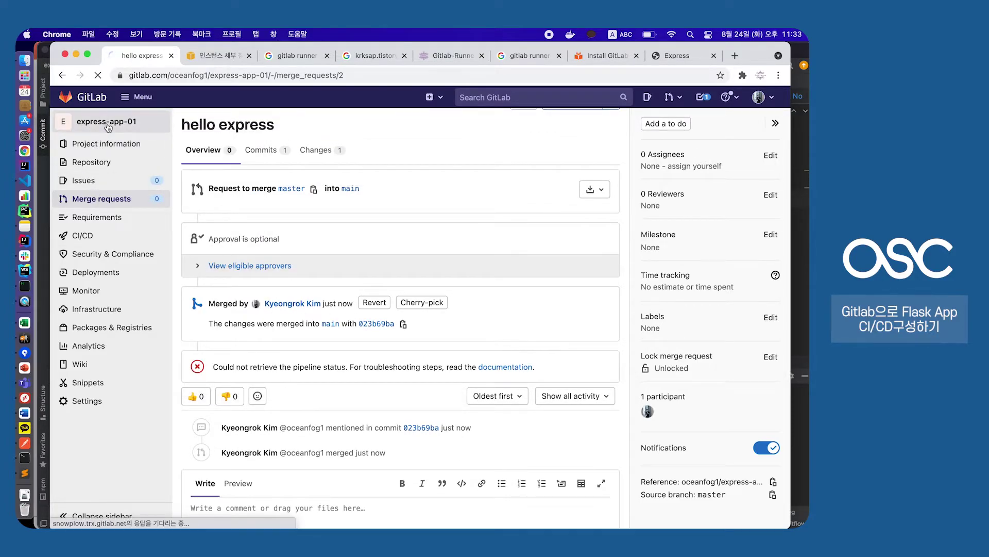
scroll(321, 340, down, 2)
scroll(314, 335, down, 2)
Confirm main's views/index.pug line 5 reads 'p Hello #{title}', then go to CI/CD Pipelines
click(240, 283)
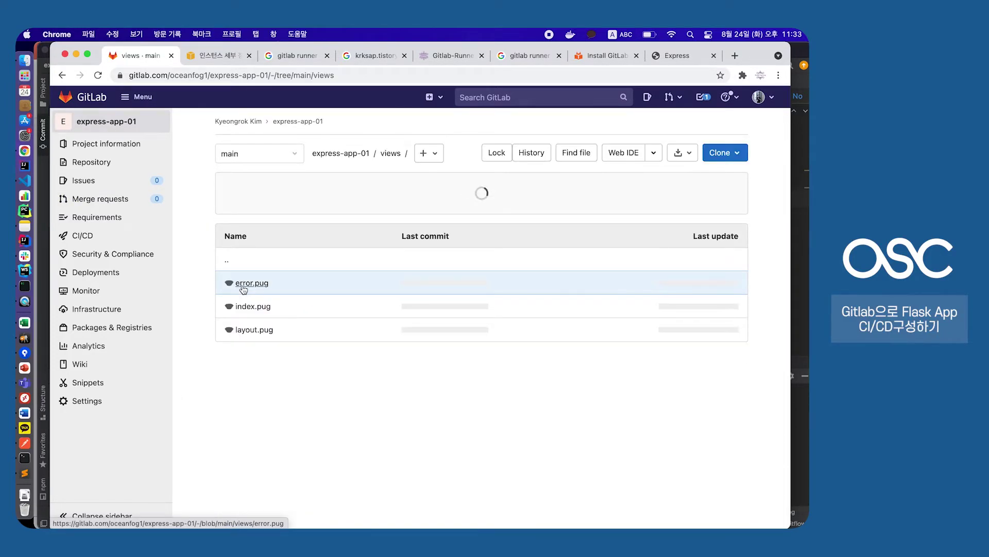
click(249, 307)
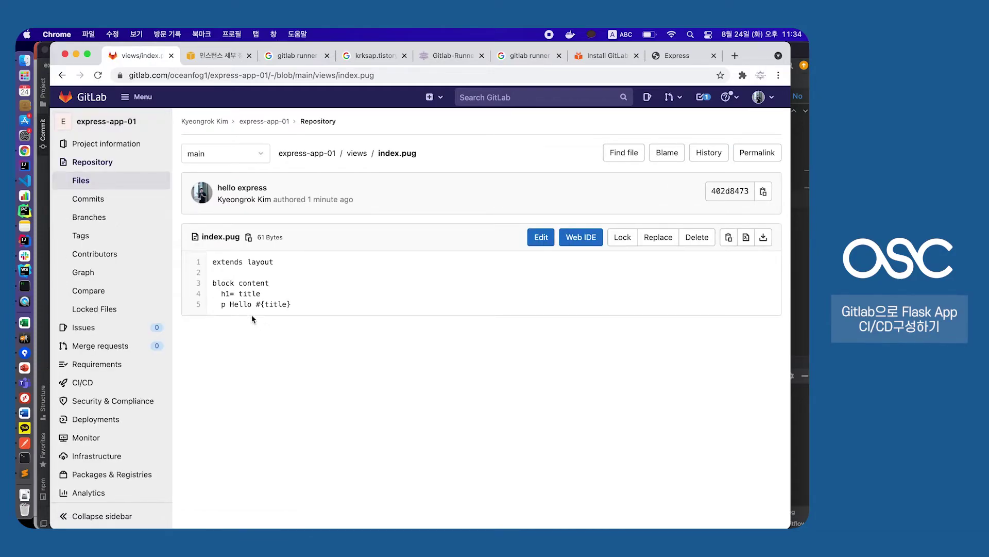
drag(222, 301, 274, 304)
drag(180, 308, 268, 307)
click(265, 303)
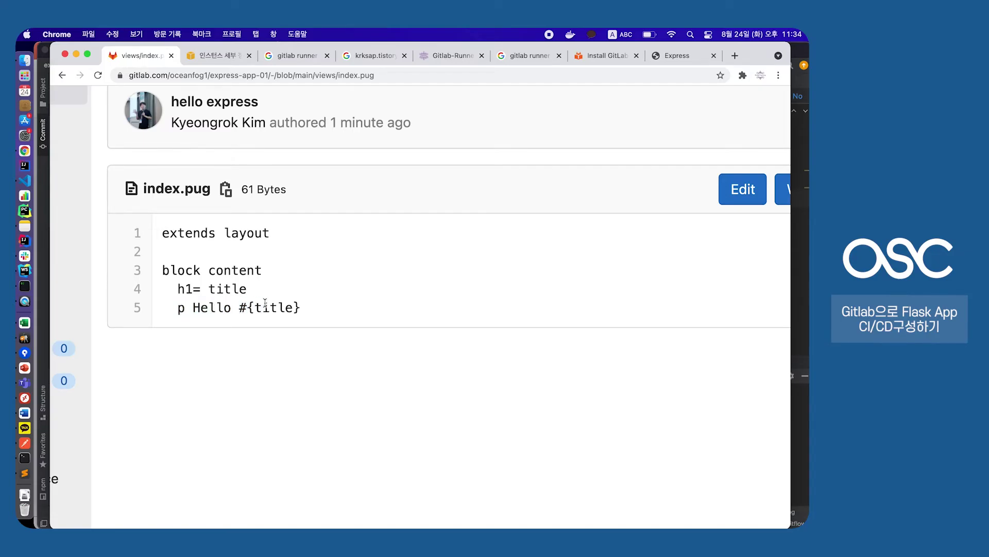
key(super+bracketleft)
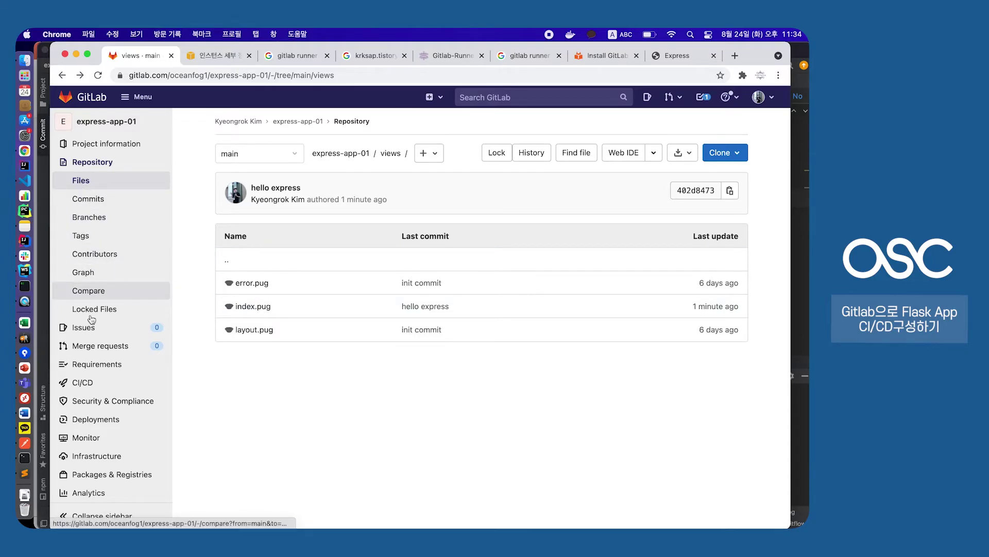
click(84, 384)
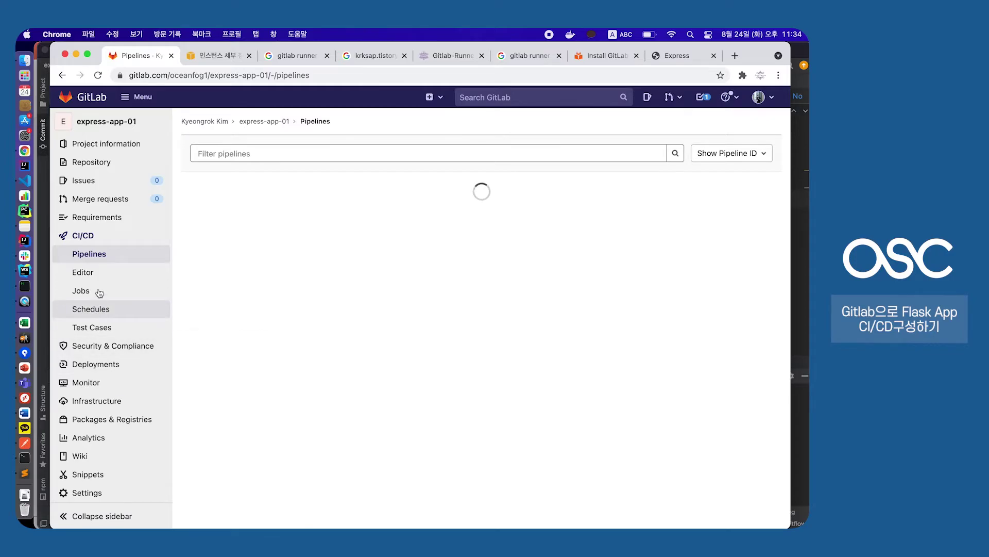
Open build-job of pipeline #358640977, passed in 7 seconds on aws-ec2-ubuntu-runner-01
click(92, 282)
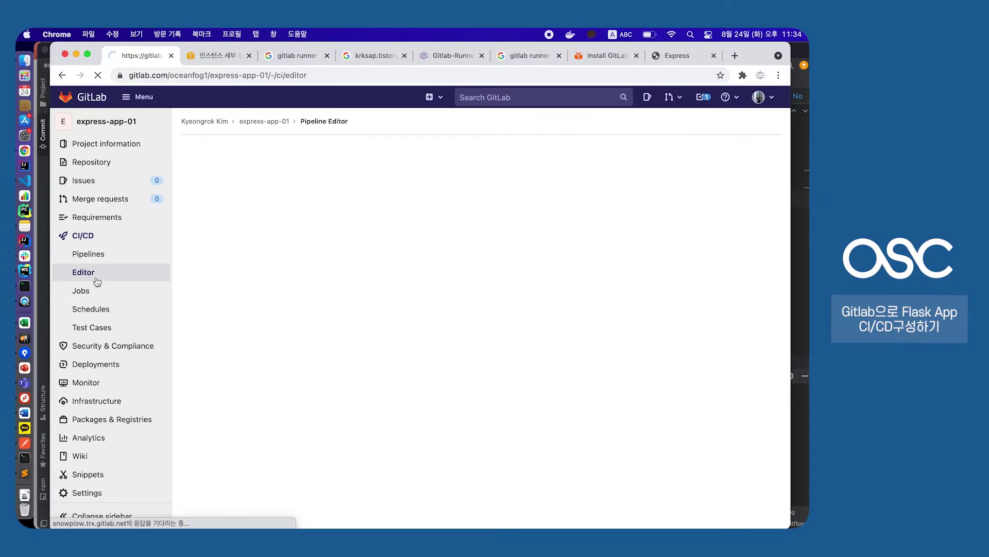
click(92, 254)
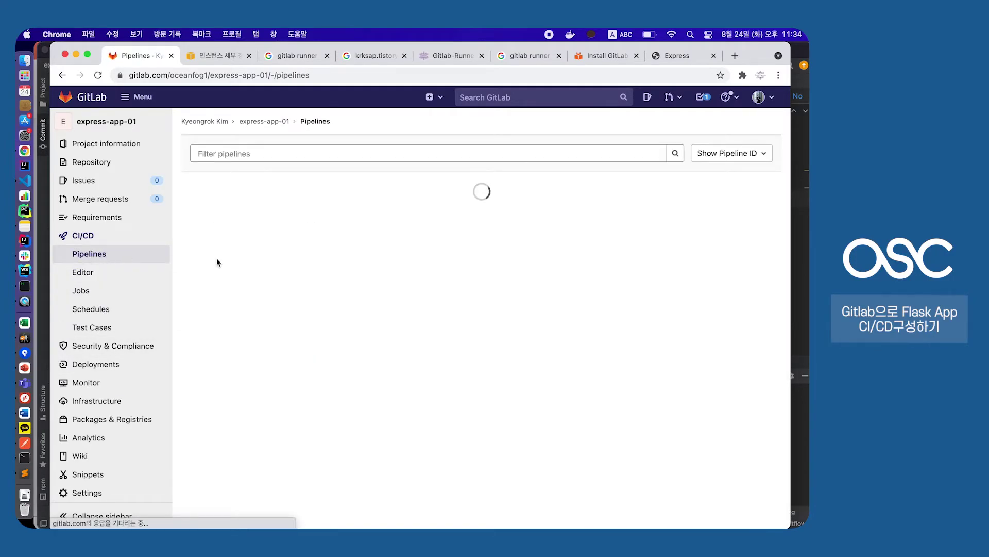
click(220, 249)
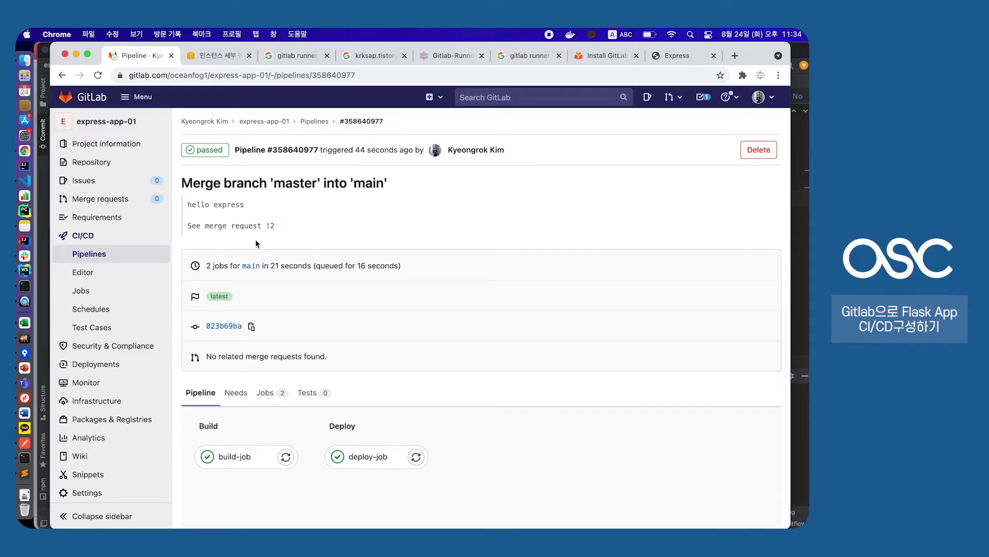
click(228, 461)
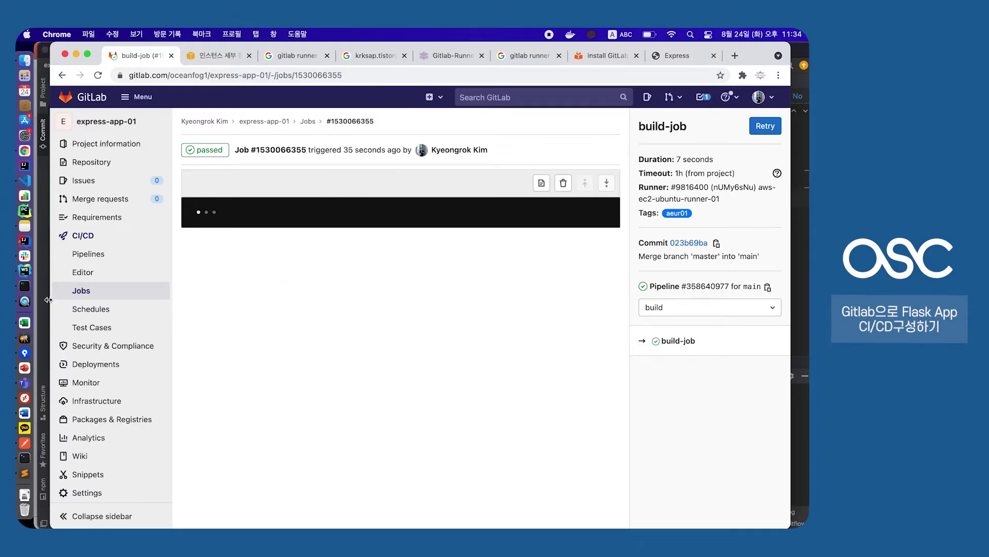
In the EC2 runner terminal, stop the npm server and list the project and views folders
click(26, 289)
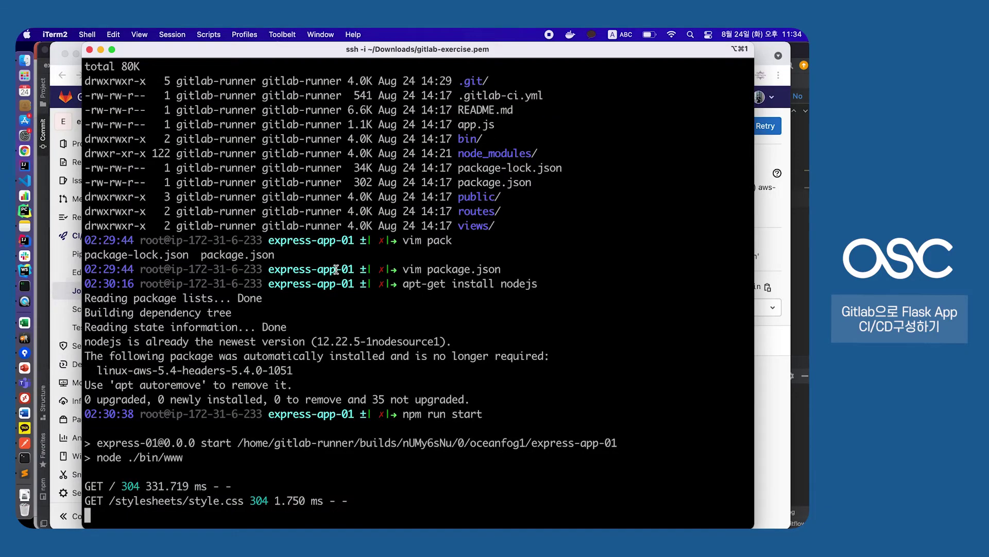
key(ctrl+c)
text(ll)
key(Return)
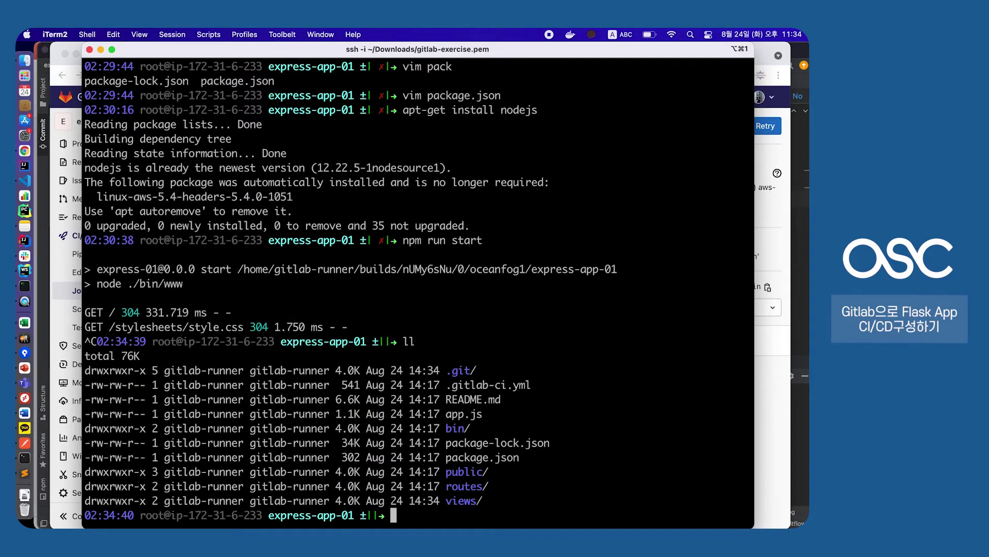
text(cd views/)
key(Return)
text(ll)
key(Return)
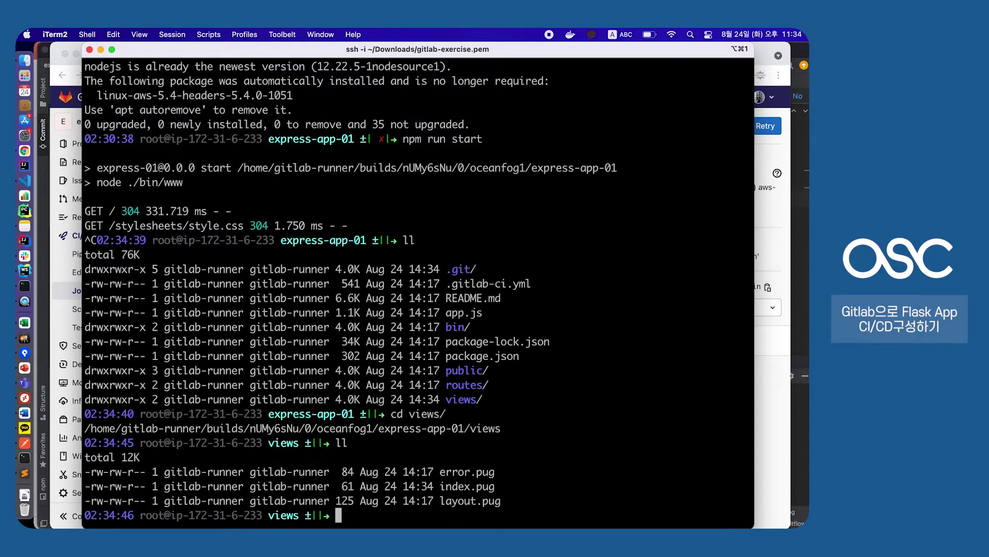
Check index.pug in vim for 'p Hello #{title}', clear the start command, and return to Chrome
text(vim index.pug)
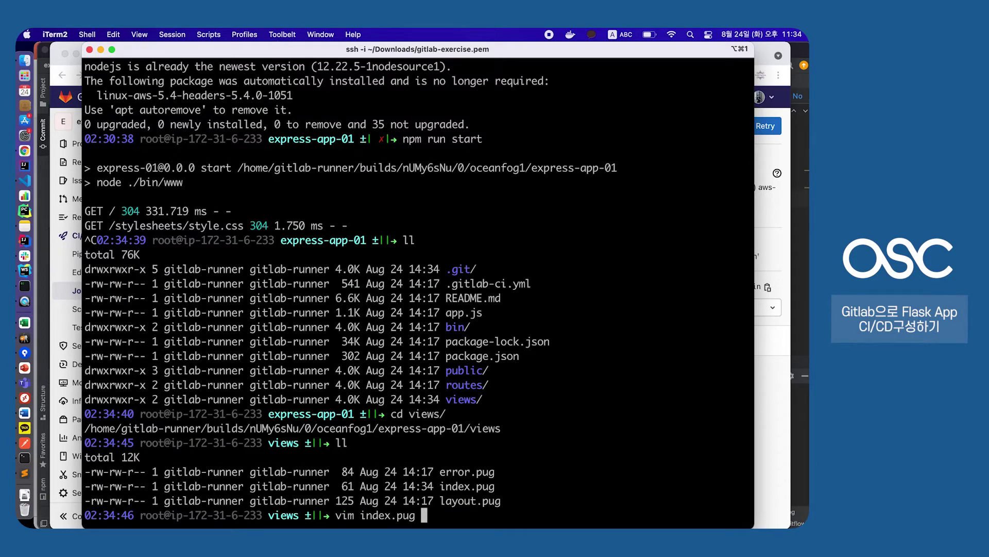
key(Return)
key(j)
key(j)
key(j)
key(j)
key(j)
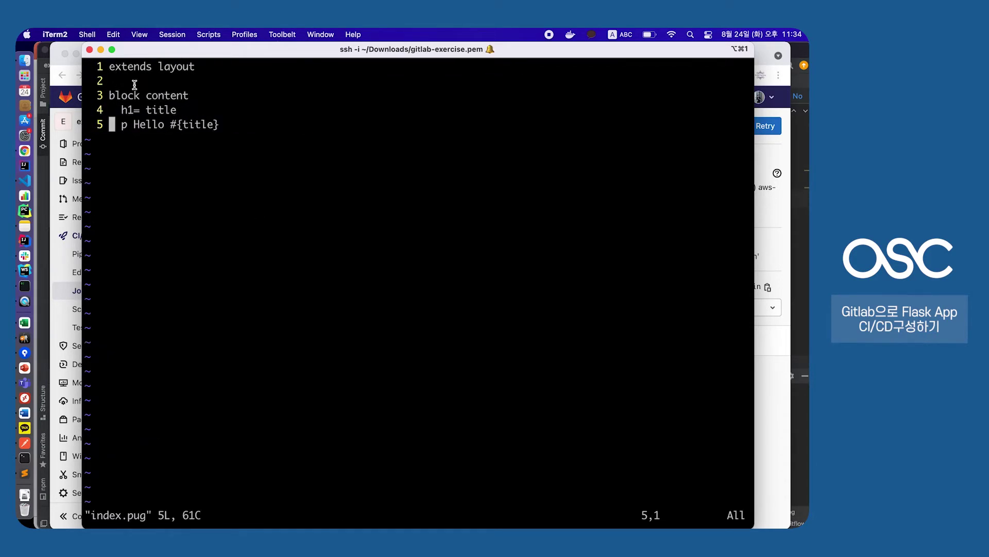
text(:q)
key(Return)
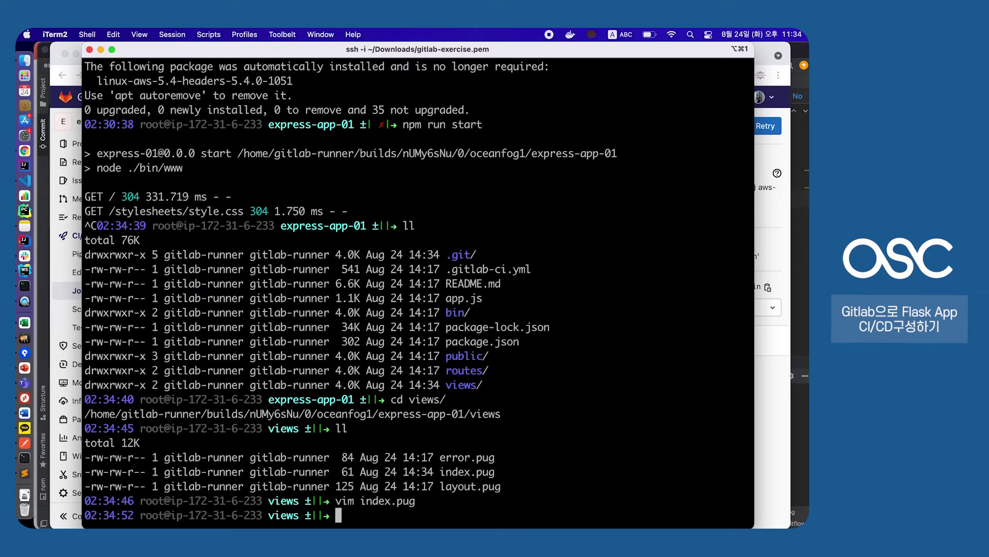
text(npm run start)
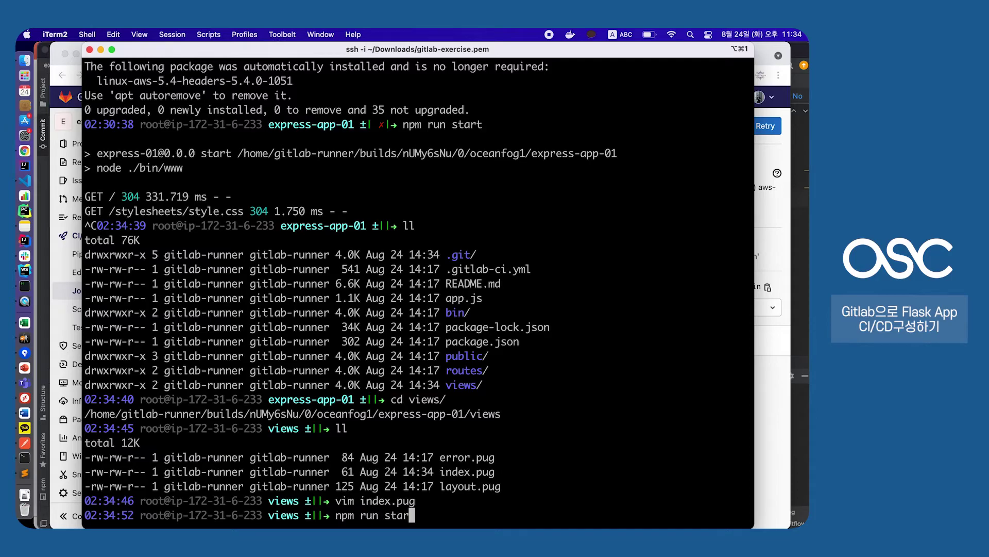
key(BackSpace)
key(BackSpace)
key(BackSpace)
key(BackSpace)
key(BackSpace)
key(BackSpace)
key(BackSpace)
key(BackSpace)
key(BackSpace)
key(BackSpace)
key(BackSpace)
key(BackSpace)
key(BackSpace)
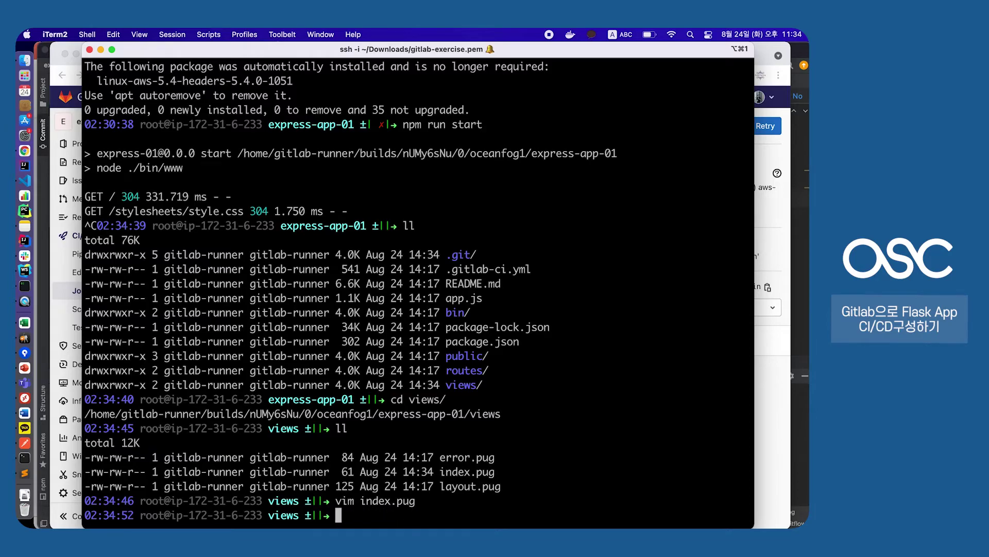
key(super+Tab)
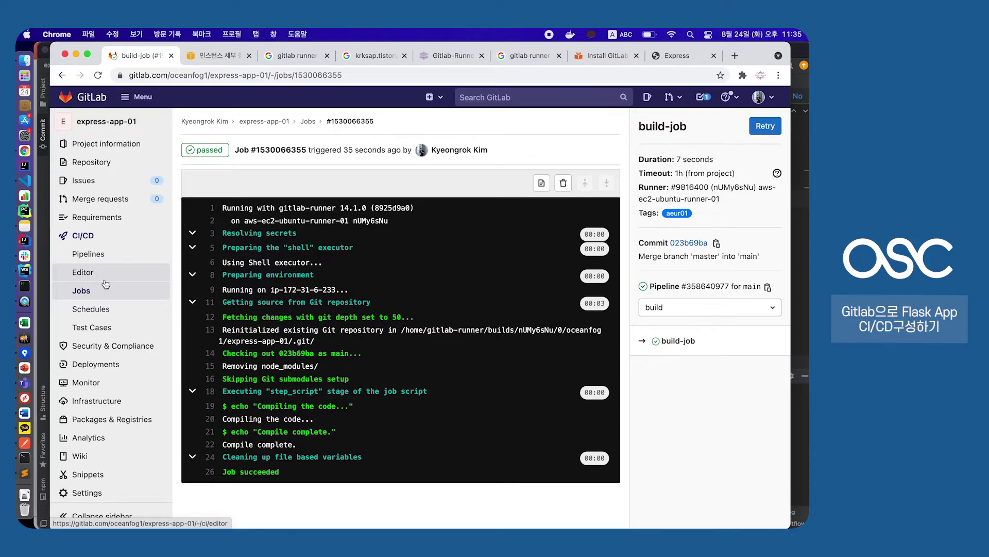
Insert '- npm install' as line 11 of build-job's script, before the Compile complete echo
click(108, 280)
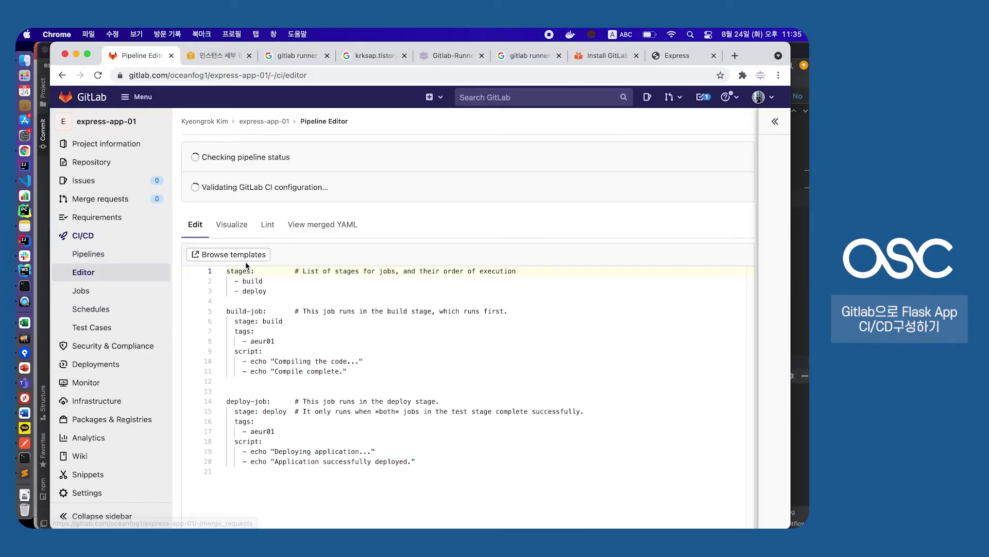
scroll(335, 361, down, 3)
click(399, 337)
click(344, 333)
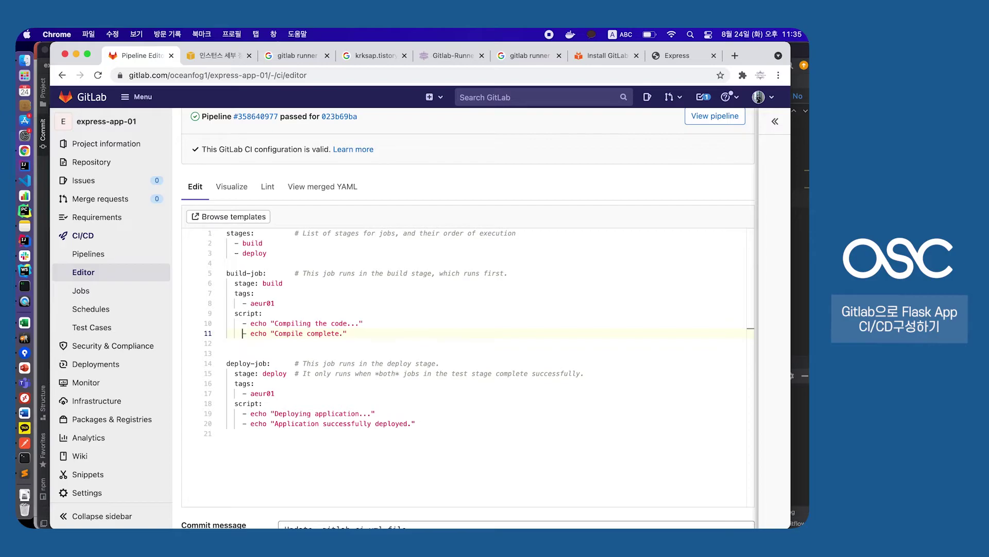
key(Return)
text(- npm install)
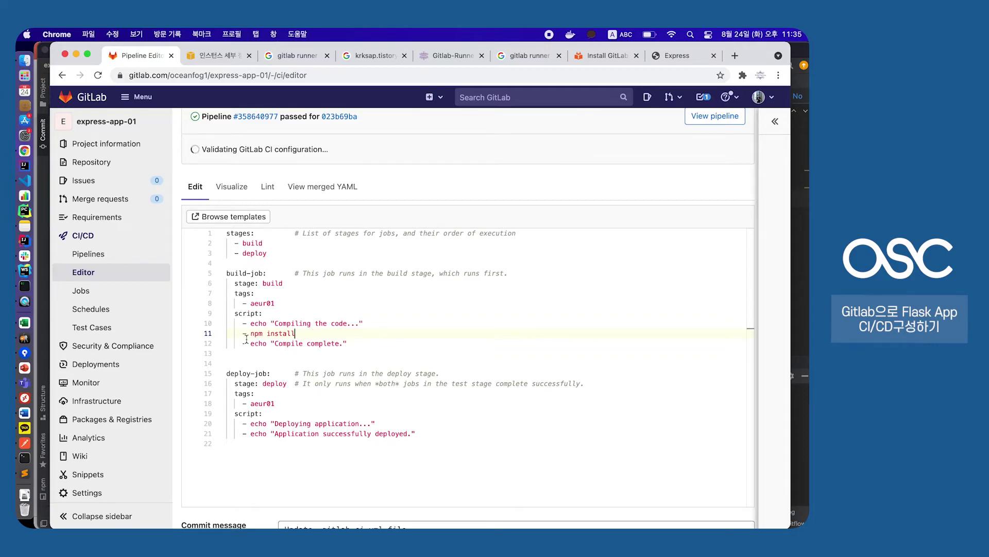
drag(247, 338, 315, 334)
click(316, 335)
drag(249, 334, 296, 334)
click(303, 333)
click(309, 332)
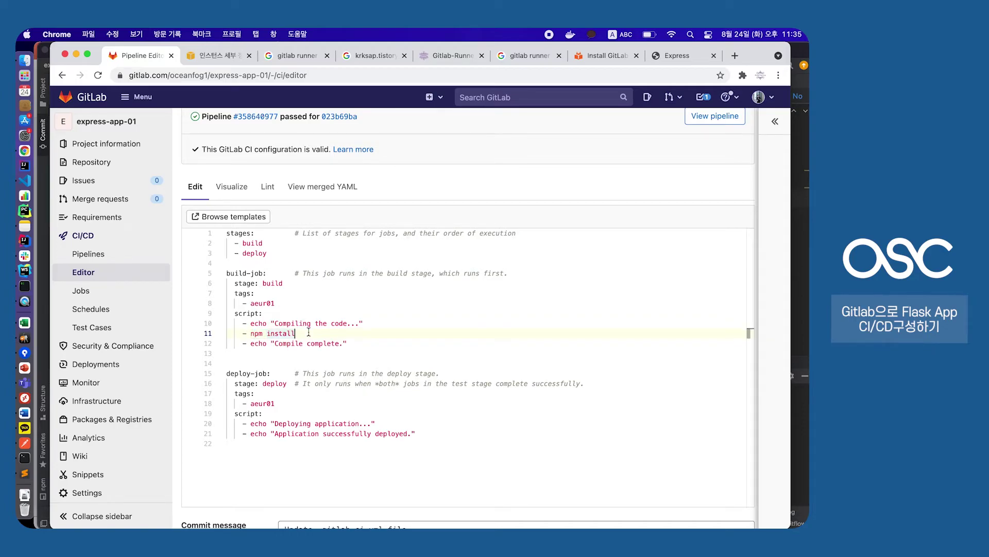
key(super+Tab)
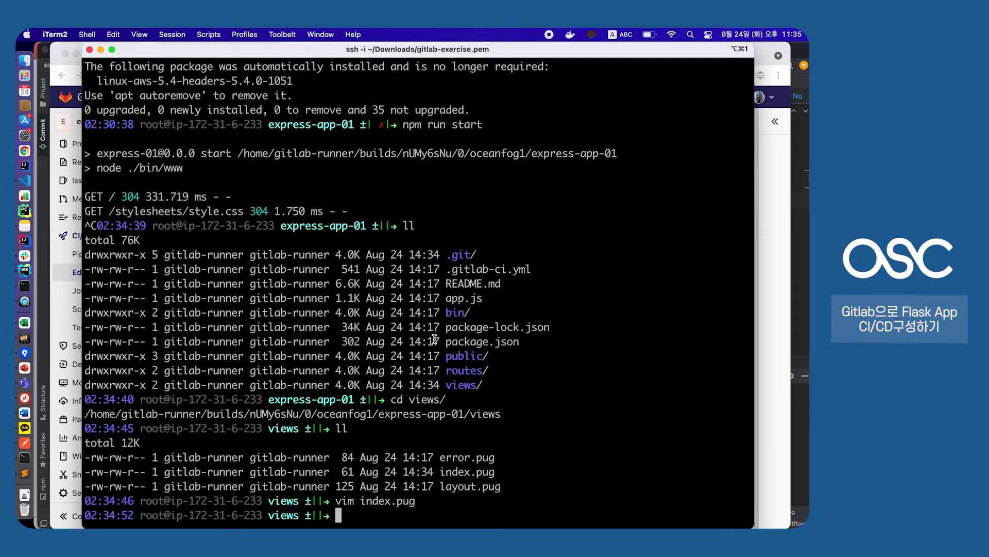
In the terminal, move up from views to express-app-01 and run npm install
text(ll)
key(Return)
text(..)
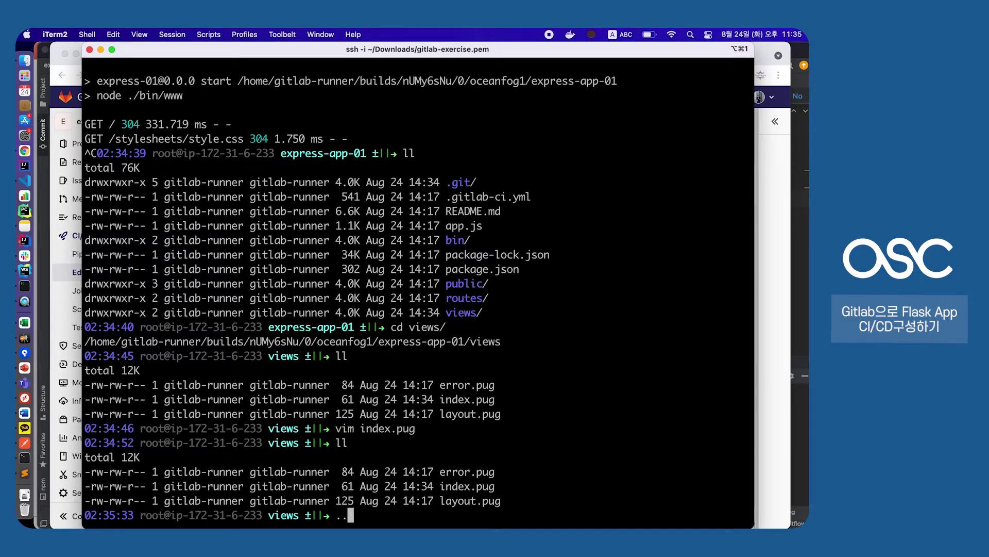
key(Return)
text(ll)
key(Return)
text(npm install)
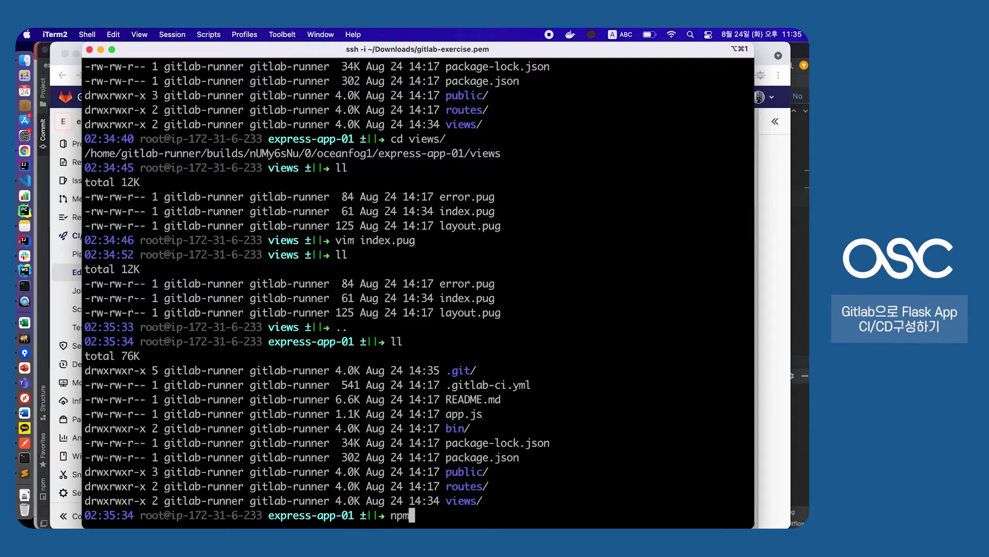
key(Return)
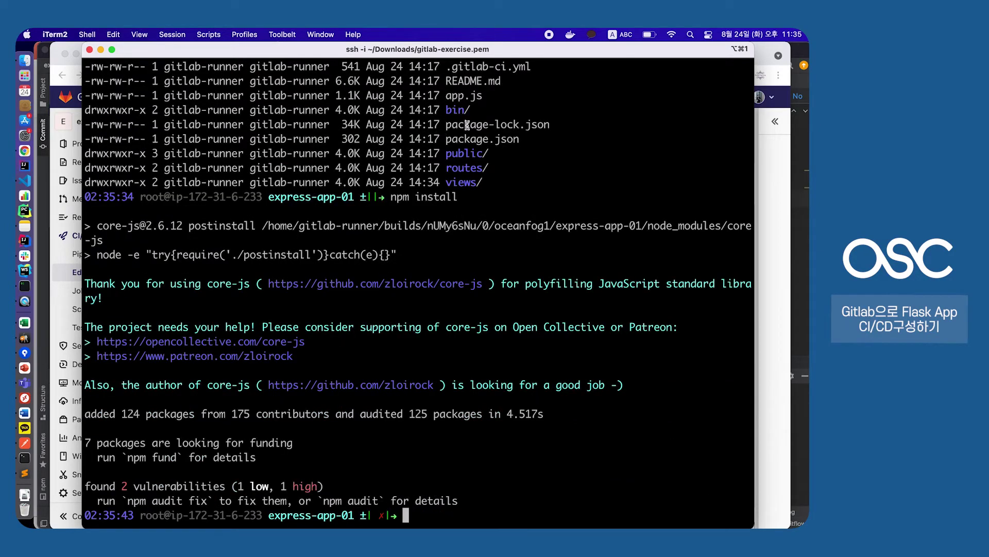
Review the npm install output of 124 added packages, then return to the pipeline editor's line 11
scroll(466, 125, up, 7)
scroll(467, 125, down, 6)
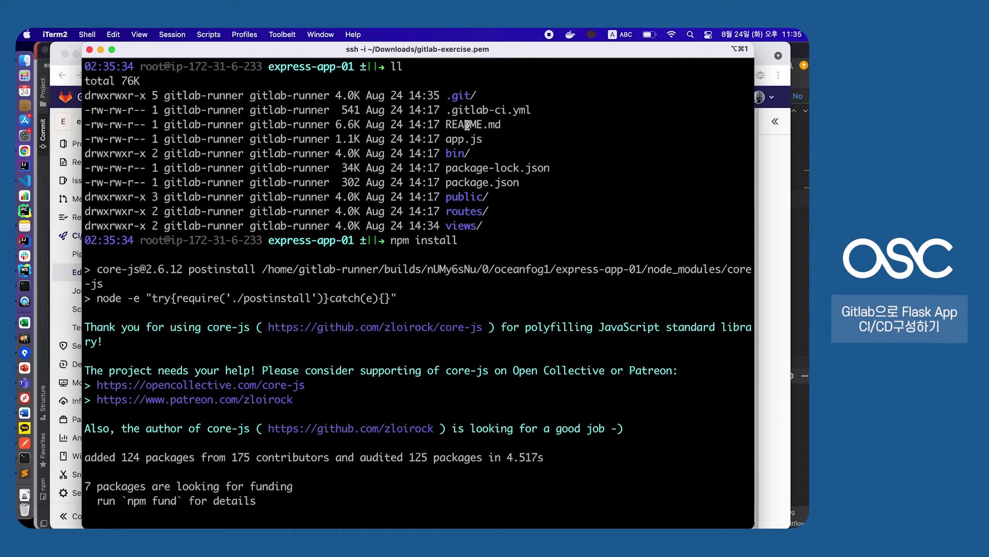
scroll(490, 177, down, 1)
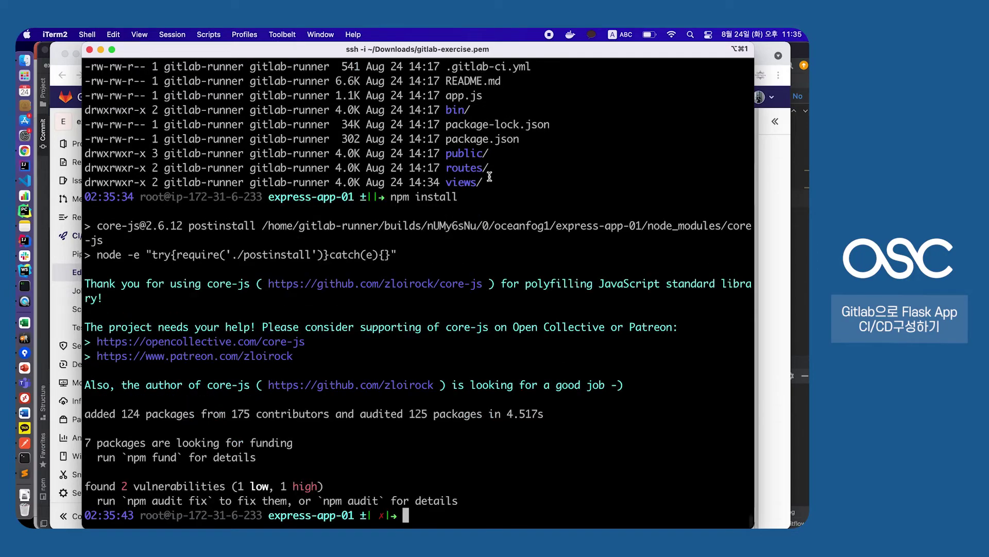
drag(392, 197, 471, 196)
click(471, 195)
key(super+Tab)
click(261, 333)
scroll(284, 340, down, 1)
scroll(282, 338, up, 5)
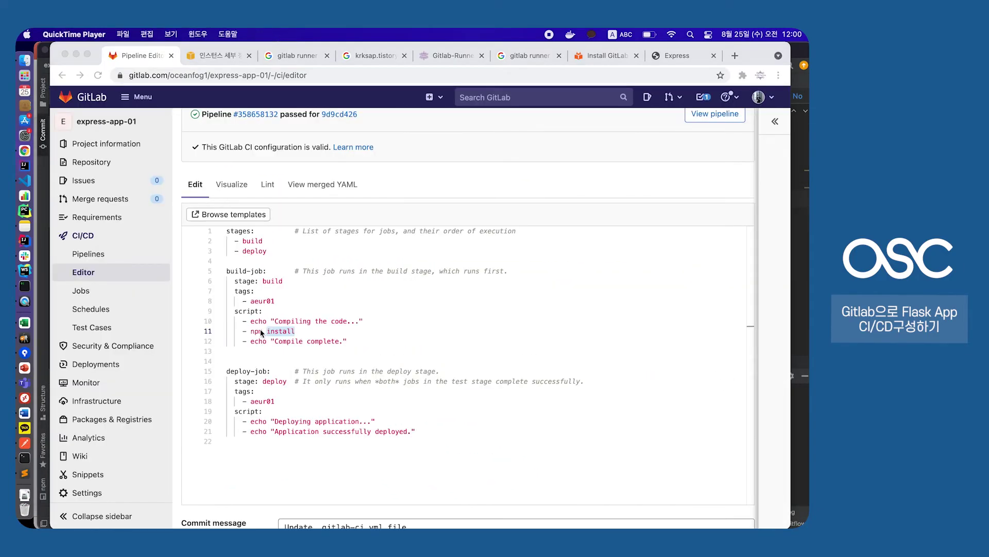
Add '- npm run start &' after npm install in build-job's script, commit, and open Pipelines
drag(251, 332, 299, 332)
click(332, 335)
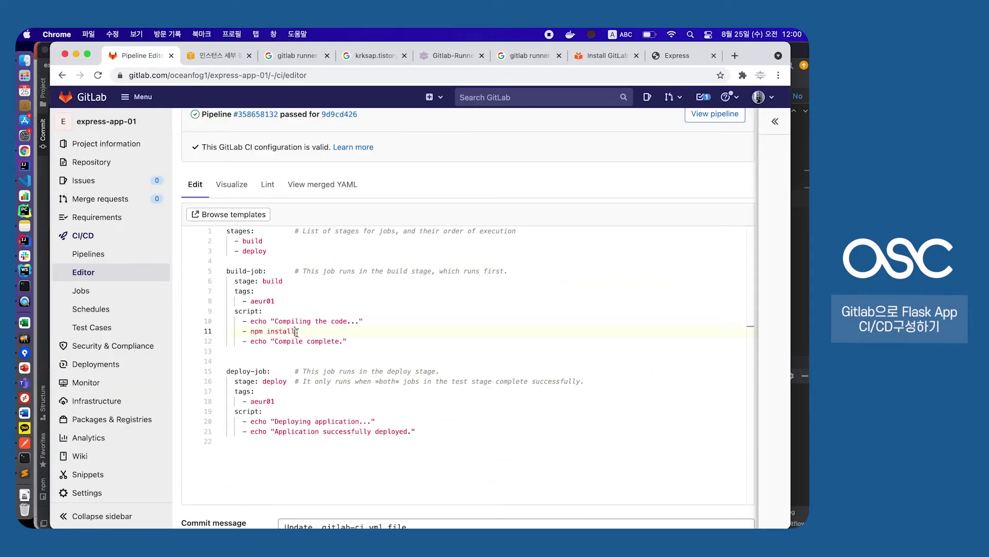
key(Return)
text(- )
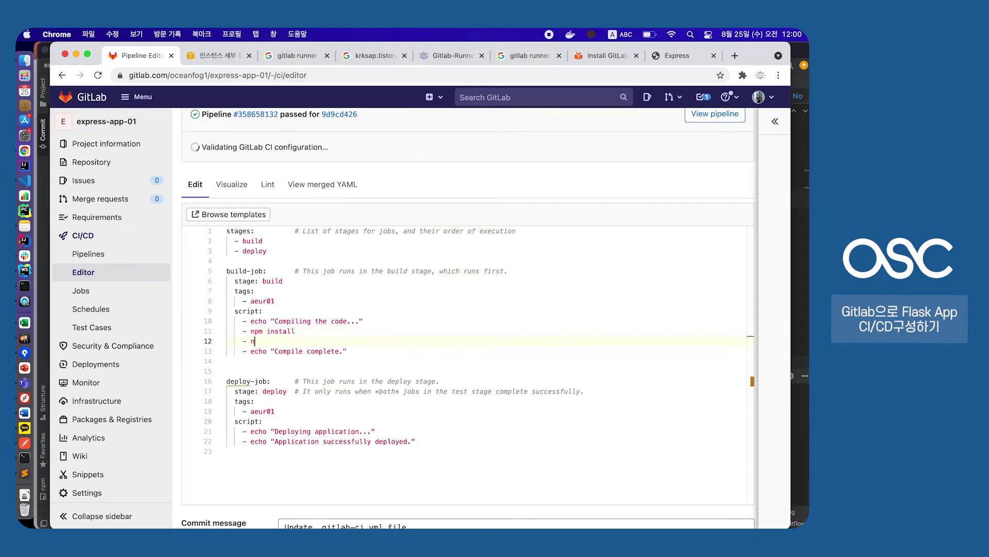
text(npm )
text(s)
text(run s)
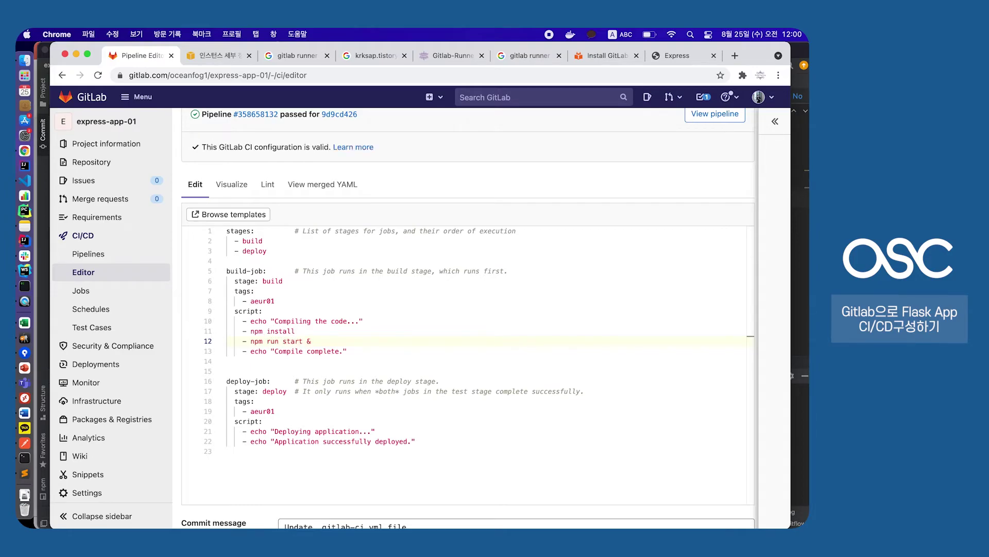
scroll(412, 227, down, 3)
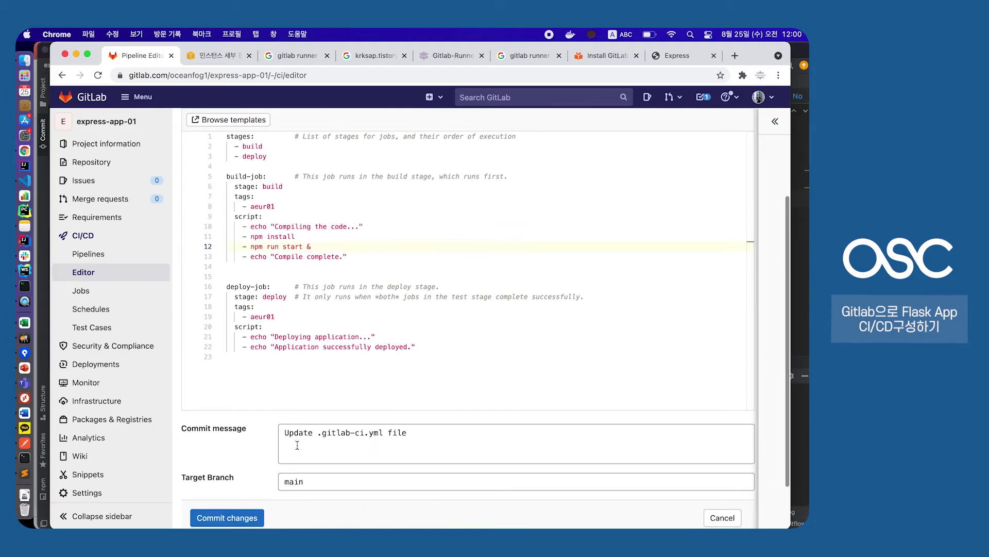
click(237, 523)
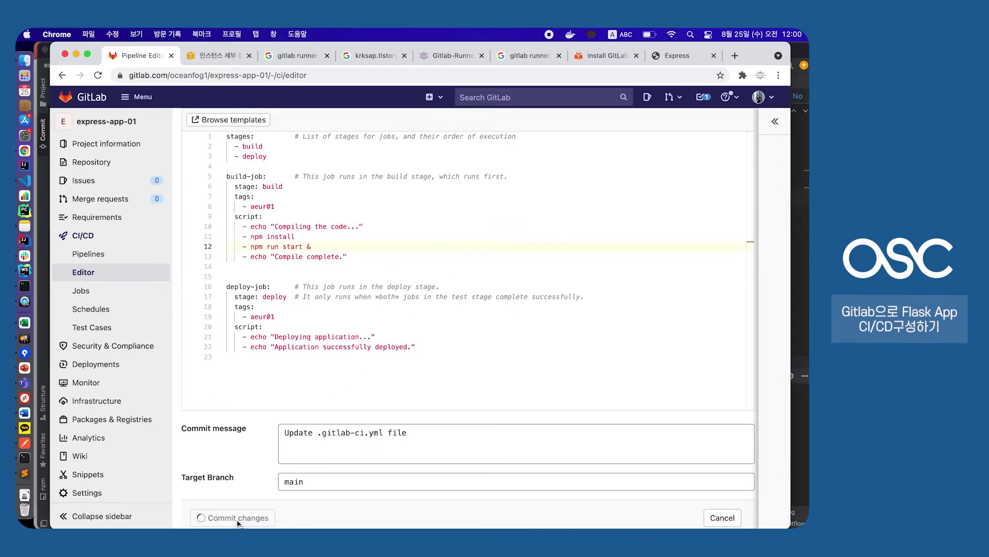
click(131, 255)
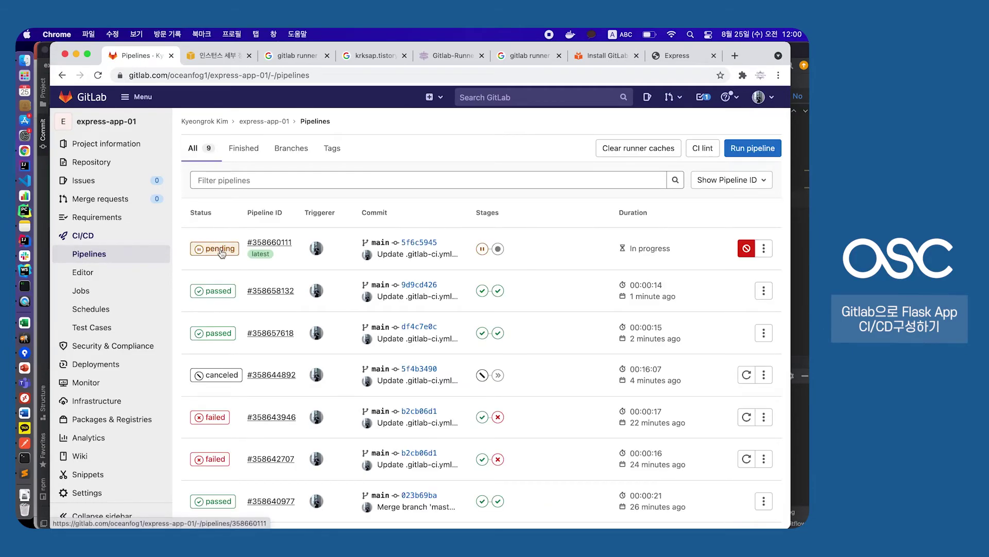
click(220, 249)
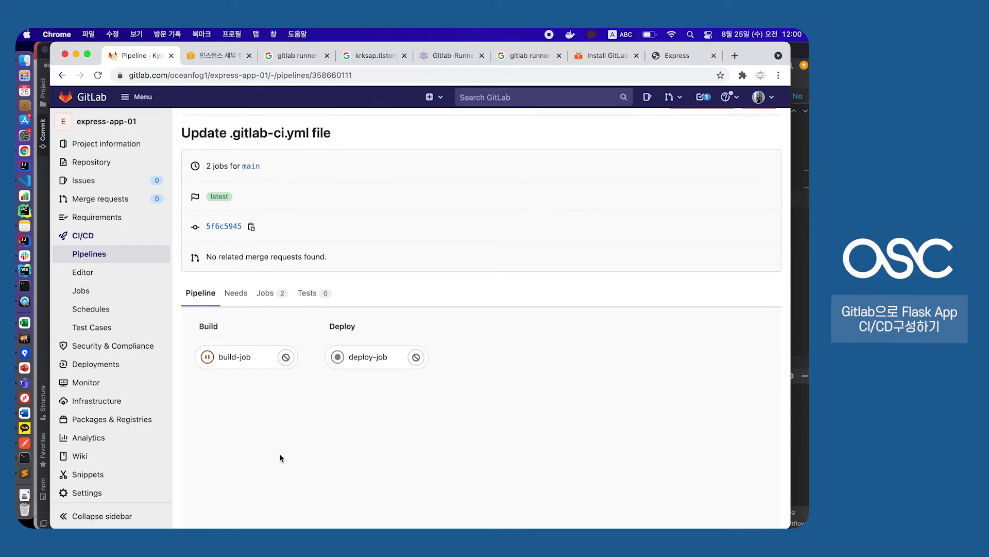
scroll(280, 457, down, 3)
click(114, 254)
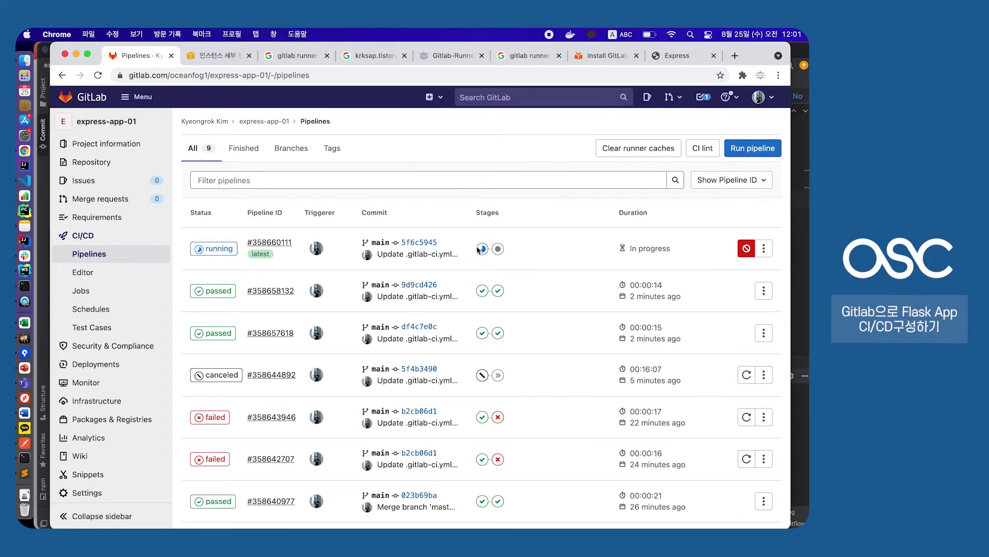
click(213, 251)
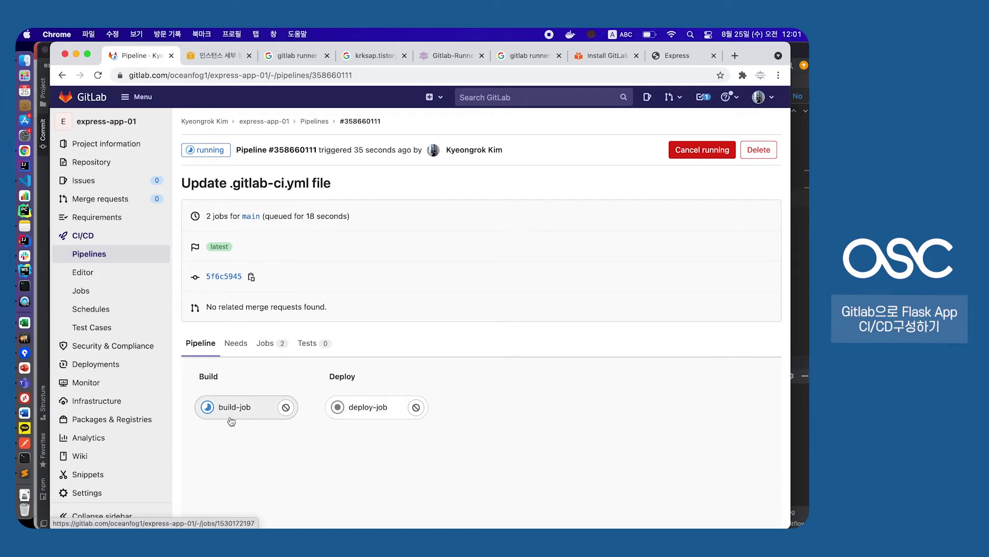
click(243, 407)
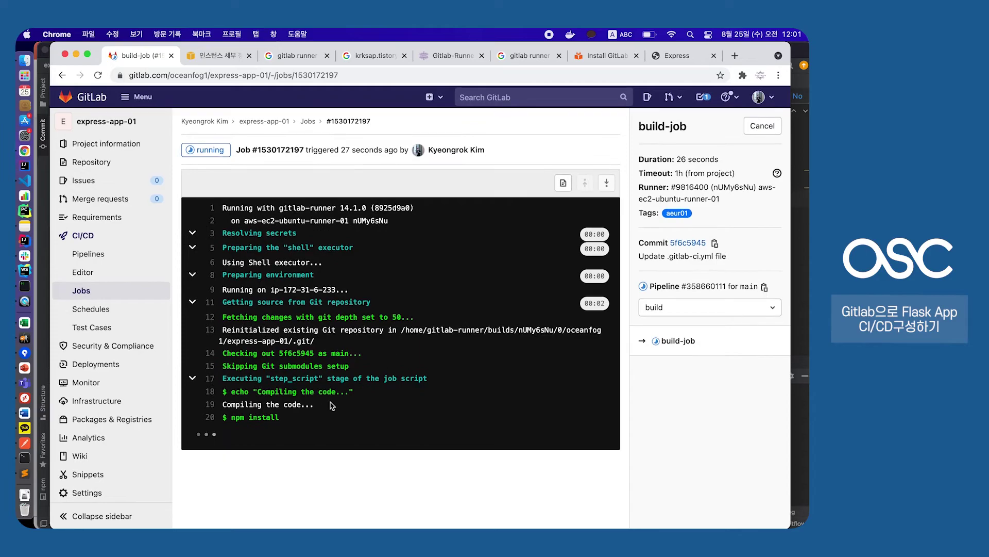
mouse_move(235, 417)
mouse_down()
mouse_move(280, 417)
mouse_move(232, 418)
mouse_up()
click(279, 417)
drag(232, 419, 292, 420)
click(291, 421)
key(super+r)
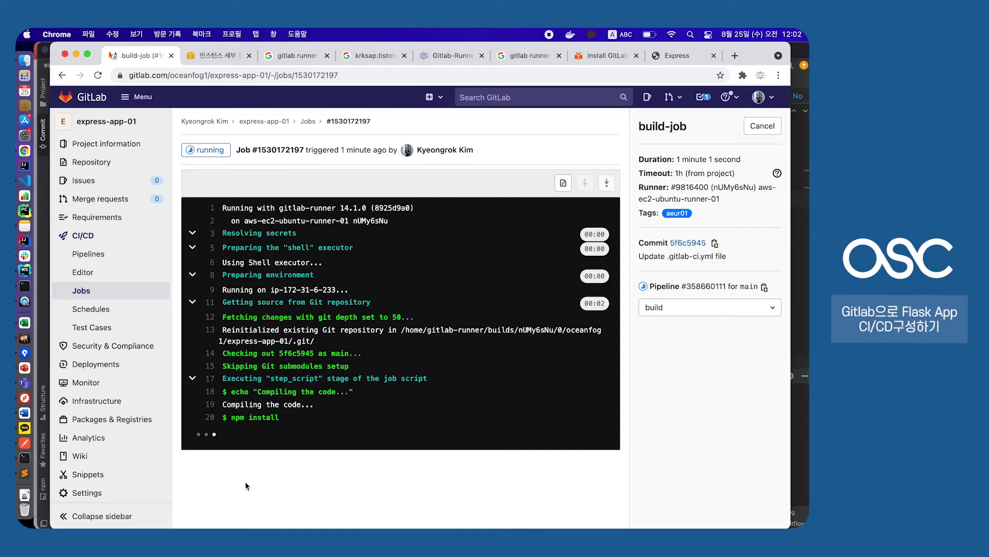
Open the build-job log of the running pipeline #358660111
click(106, 254)
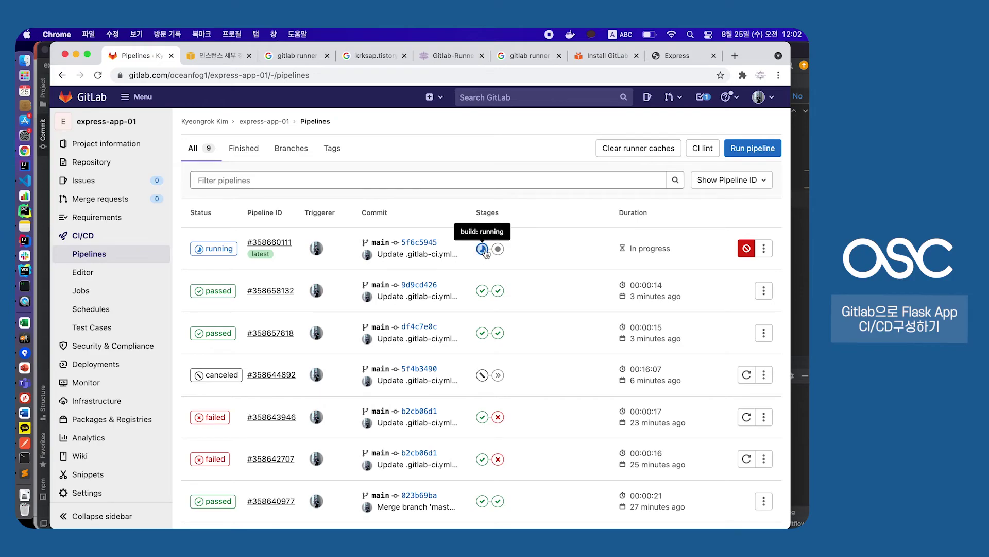
click(219, 251)
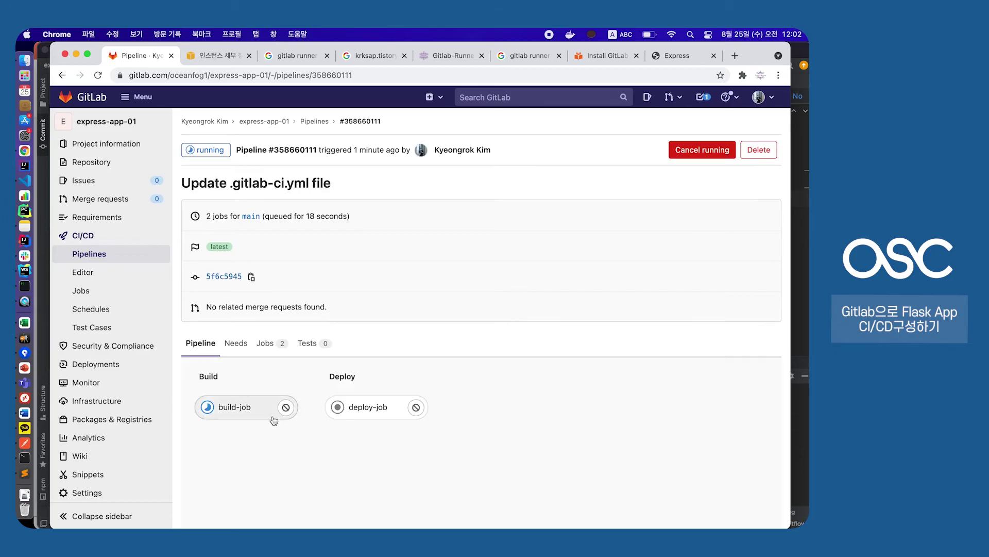
click(235, 406)
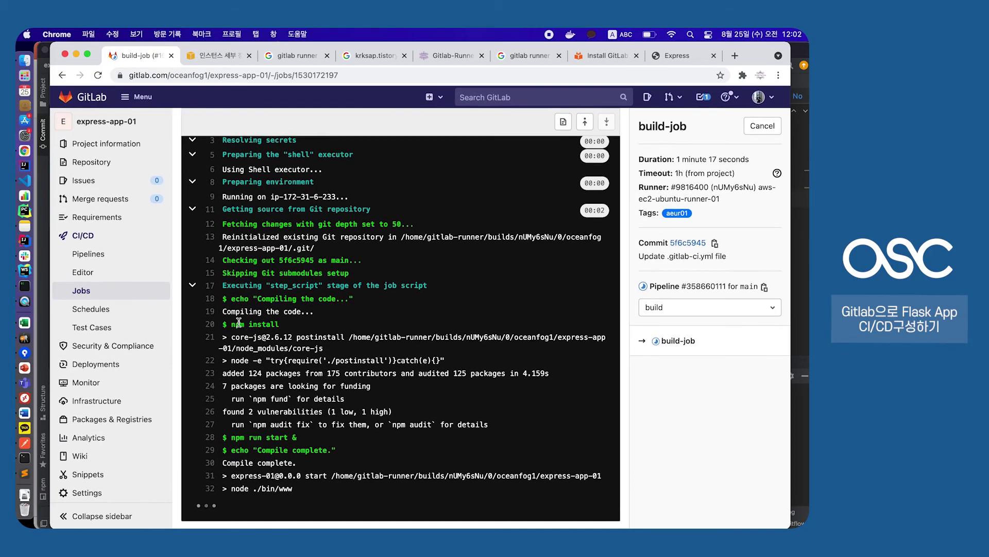
Check the npm install and 'npm run start &' log lines, then reopen the running build-job from the Jobs list
drag(232, 326, 295, 330)
click(295, 329)
drag(231, 437, 313, 442)
click(313, 442)
drag(233, 442, 309, 444)
click(309, 444)
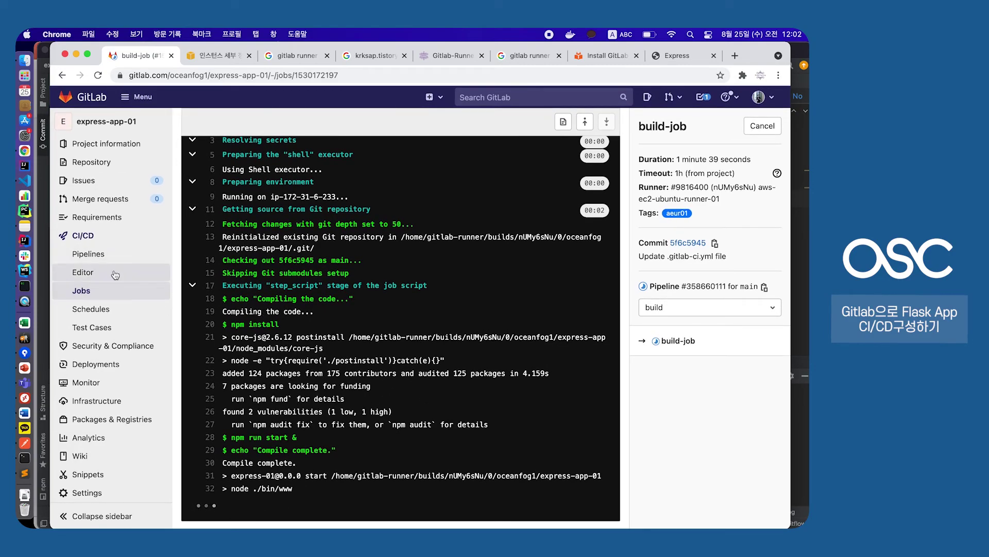
click(108, 297)
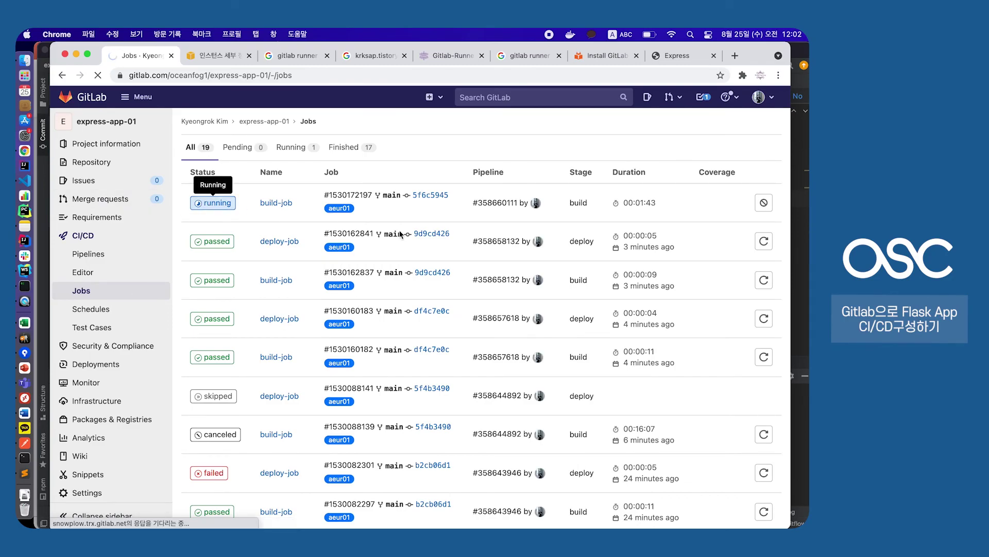
click(210, 205)
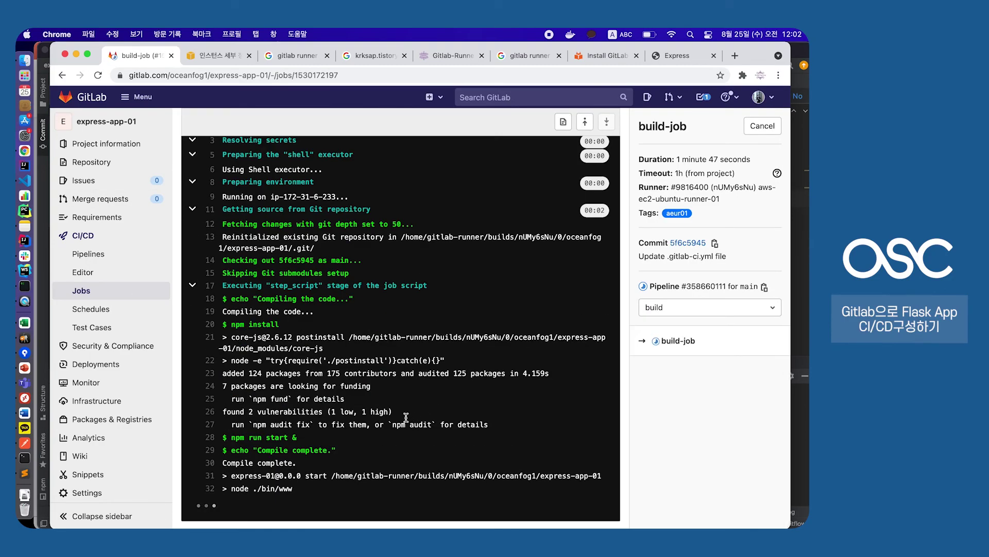